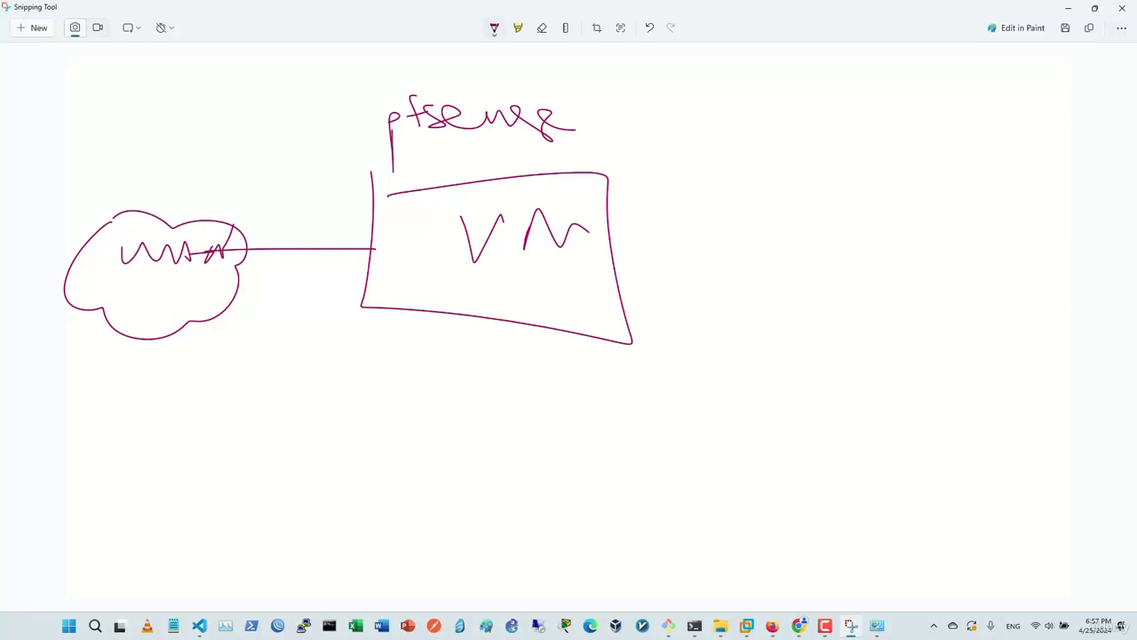
# Handwrite 'Int' with the pen beside the WAN cloud on the pfSense VM sketch.
pyautogui.moveTo(237, 241)
pyautogui.mouseDown()
pyautogui.moveTo(270, 229)
pyautogui.moveTo(250, 261)
pyautogui.mouseUp()
pyautogui.moveTo(147, 133)
pyautogui.mouseDown()
pyautogui.moveTo(157, 169)
pyautogui.moveTo(193, 130)
pyautogui.mouseUp()
pyautogui.moveTo(133, 167); pyautogui.dragTo(183, 158)
pyautogui.moveTo(185, 165)
pyautogui.mouseDown()
pyautogui.moveTo(200, 149)
pyautogui.moveTo(206, 162)
pyautogui.mouseUp()
pyautogui.moveTo(212, 125)
pyautogui.mouseDown()
pyautogui.moveTo(215, 157)
pyautogui.moveTo(236, 137)
pyautogui.mouseUp()
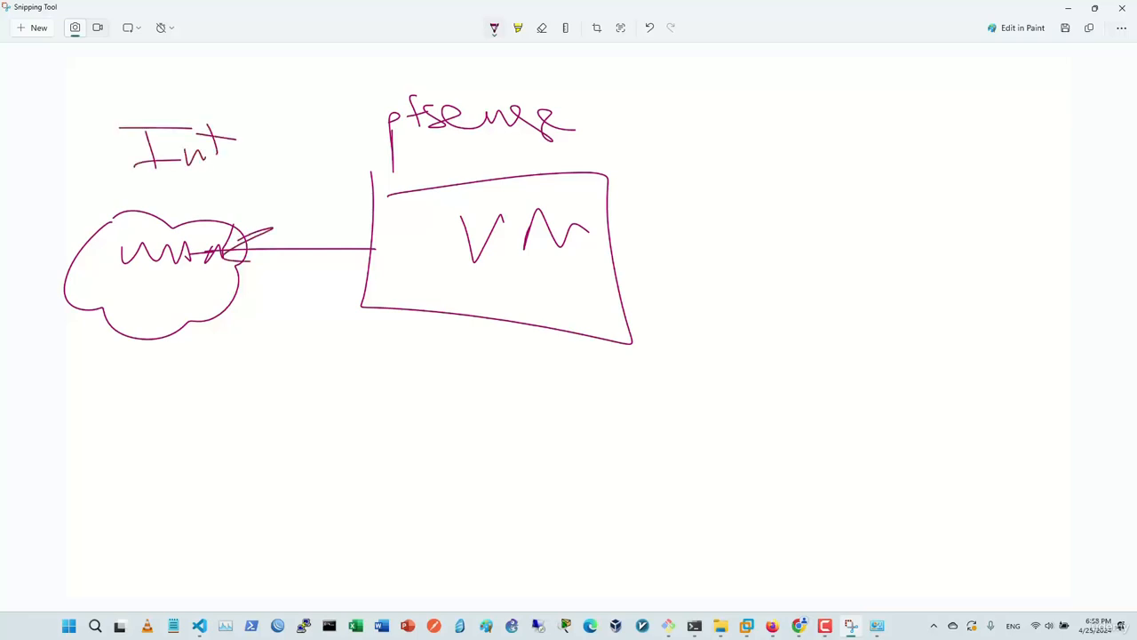
pyautogui.moveTo(595, 255); pyautogui.dragTo(667, 249)
# Draw a link from the VM box to a new right-hand cloud labelled Lan with UI inside.
pyautogui.moveTo(703, 194); pyautogui.dragTo(699, 249)
pyautogui.moveTo(700, 250)
pyautogui.mouseDown()
pyautogui.moveTo(845, 317)
pyautogui.moveTo(710, 214)
pyautogui.mouseUp()
pyautogui.moveTo(698, 167)
pyautogui.mouseDown()
pyautogui.moveTo(716, 177)
pyautogui.moveTo(794, 165)
pyautogui.mouseUp()
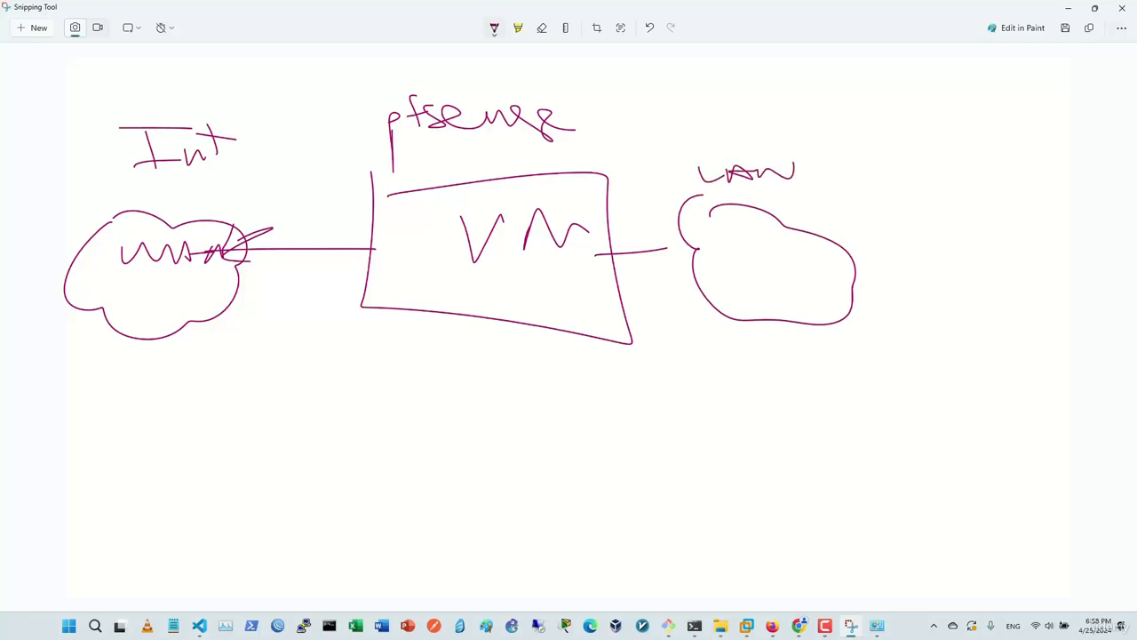
pyautogui.moveTo(747, 267)
pyautogui.mouseDown()
pyautogui.moveTo(764, 266)
pyautogui.moveTo(775, 290)
pyautogui.moveTo(794, 296)
pyautogui.moveTo(786, 286)
pyautogui.mouseUp()
pyautogui.moveTo(666, 248)
pyautogui.mouseDown()
pyautogui.moveTo(688, 244)
pyautogui.moveTo(659, 248)
pyautogui.mouseUp()
pyautogui.moveTo(774, 350); pyautogui.dragTo(773, 362)
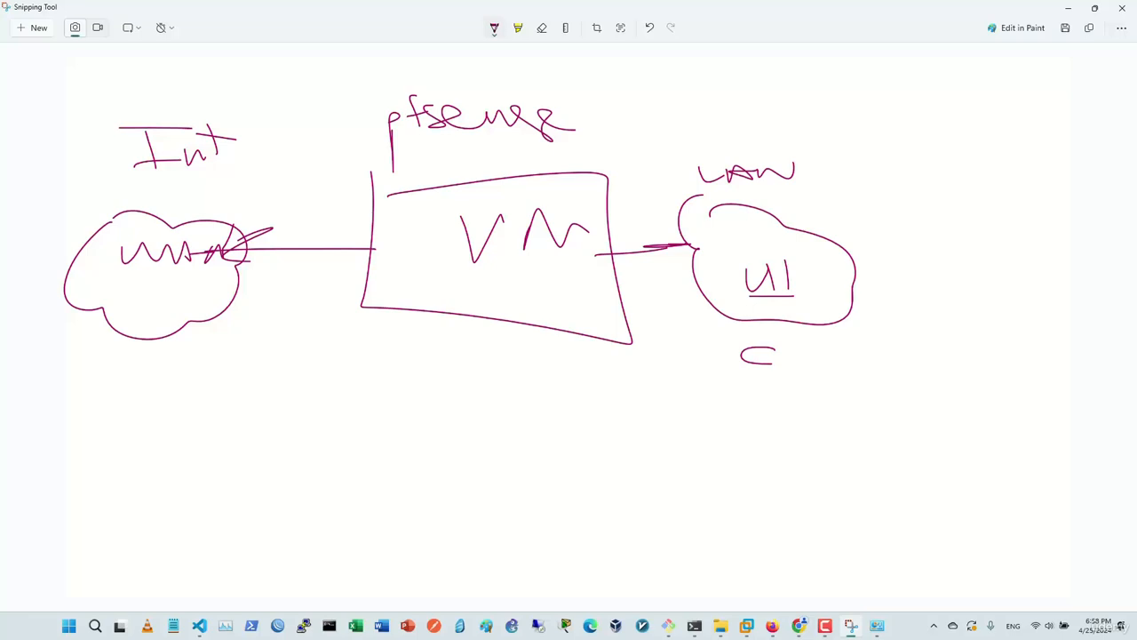
# Draw an arrow down from the VM box to an underlined DHCP label.
pyautogui.moveTo(373, 338); pyautogui.dragTo(350, 437)
pyautogui.moveTo(351, 437)
pyautogui.mouseDown()
pyautogui.moveTo(375, 402)
pyautogui.moveTo(350, 439)
pyautogui.mouseUp()
pyautogui.moveTo(313, 491); pyautogui.dragTo(311, 526)
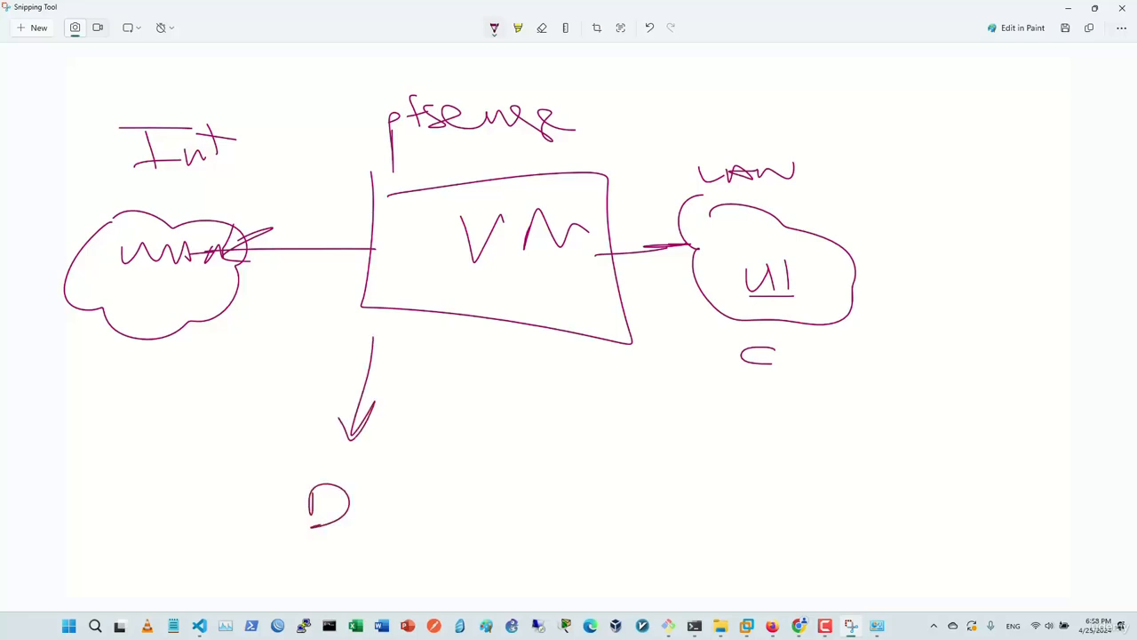
pyautogui.moveTo(360, 485); pyautogui.dragTo(360, 508)
pyautogui.moveTo(360, 504); pyautogui.dragTo(410, 503)
pyautogui.moveTo(473, 482)
pyautogui.mouseDown()
pyautogui.moveTo(464, 505)
pyautogui.moveTo(496, 514)
pyautogui.mouseUp()
pyautogui.moveTo(487, 472)
pyautogui.mouseDown()
pyautogui.moveTo(466, 498)
pyautogui.moveTo(505, 494)
pyautogui.mouseUp()
pyautogui.moveTo(327, 533); pyautogui.dragTo(610, 533)
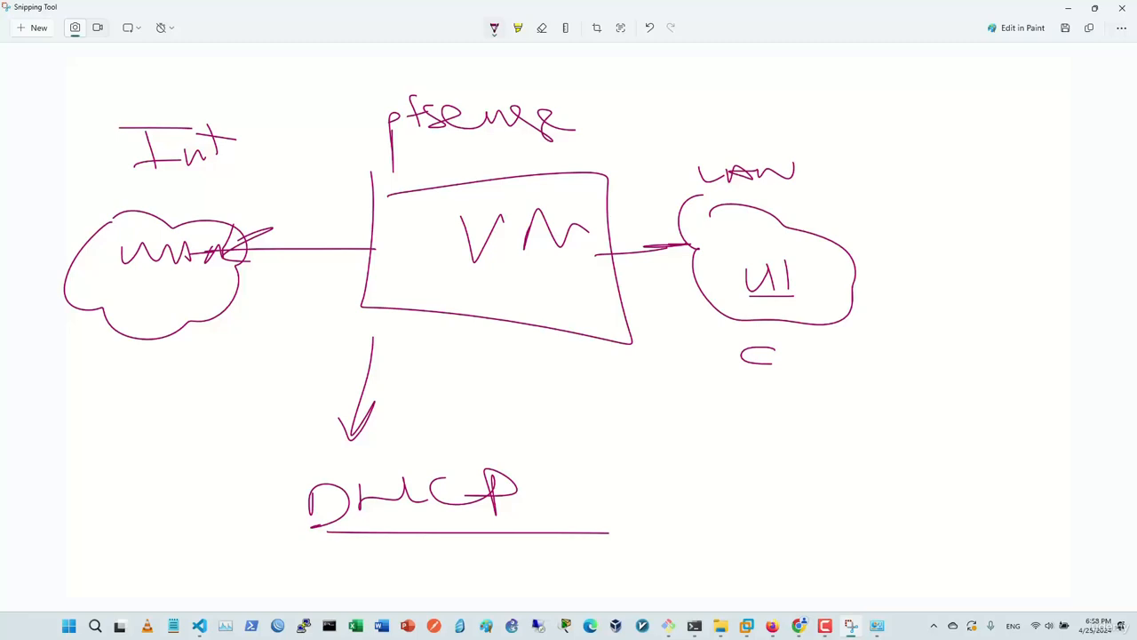
# Label the box edge LAN, and add a rightward arrow and a downward arrow to NAT.
pyautogui.moveTo(608, 281); pyautogui.dragTo(674, 274)
pyautogui.moveTo(555, 384); pyautogui.dragTo(716, 384)
pyautogui.moveTo(668, 376)
pyautogui.mouseDown()
pyautogui.moveTo(714, 384)
pyautogui.moveTo(686, 394)
pyautogui.mouseUp()
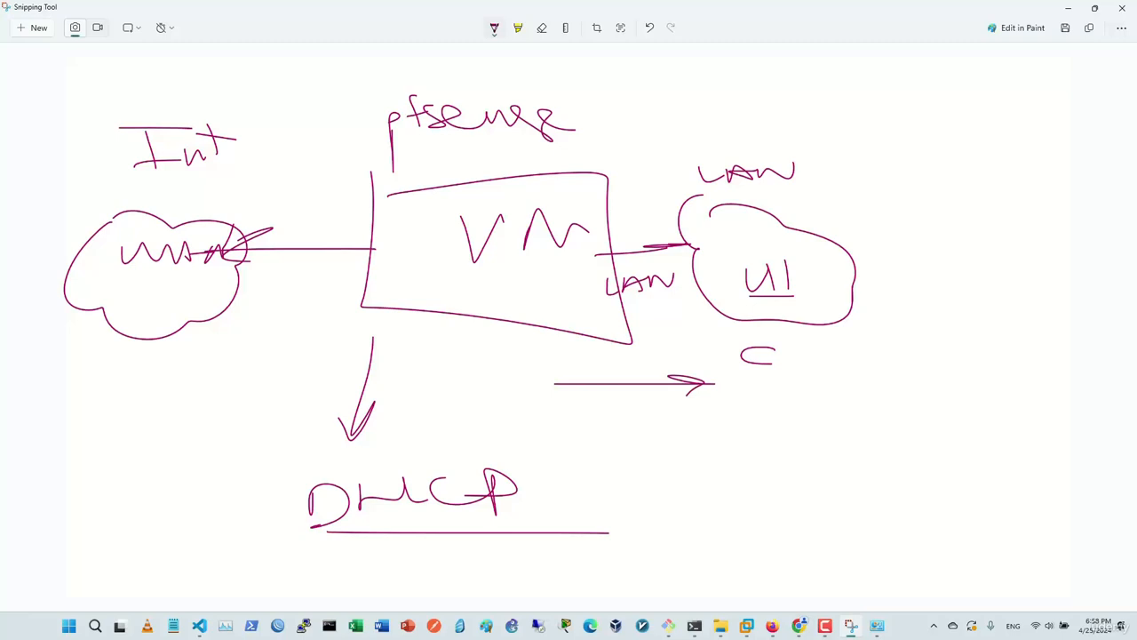
pyautogui.moveTo(478, 311)
pyautogui.mouseDown()
pyautogui.moveTo(469, 376)
pyautogui.moveTo(476, 356)
pyautogui.mouseUp()
pyautogui.moveTo(428, 421)
pyautogui.mouseDown()
pyautogui.moveTo(448, 405)
pyautogui.moveTo(469, 414)
pyautogui.moveTo(488, 399)
pyautogui.mouseUp()
pyautogui.moveTo(496, 398)
pyautogui.mouseDown()
pyautogui.moveTo(496, 421)
pyautogui.moveTo(538, 394)
pyautogui.mouseUp()
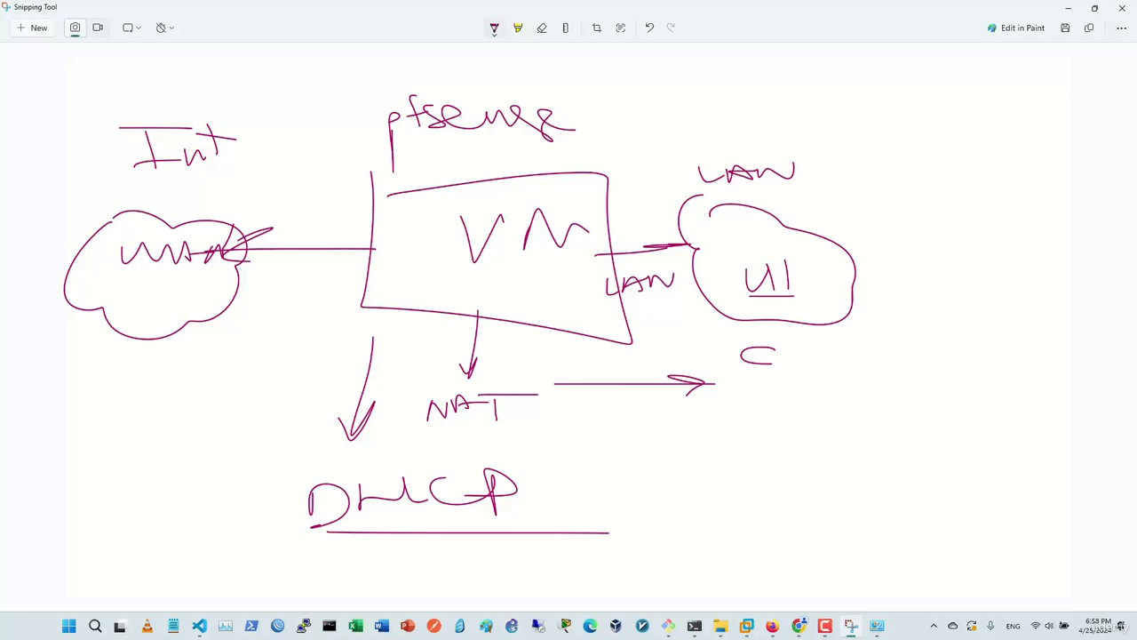
# Scribble over the VM box and WAN cloud, then undo the recent strokes with Ctrl+Z.
pyautogui.moveTo(395, 190)
pyautogui.mouseDown()
pyautogui.moveTo(378, 202)
pyautogui.moveTo(461, 201)
pyautogui.mouseUp()
pyautogui.moveTo(222, 262)
pyautogui.mouseDown()
pyautogui.moveTo(277, 217)
pyautogui.moveTo(293, 287)
pyautogui.moveTo(274, 217)
pyautogui.mouseUp()
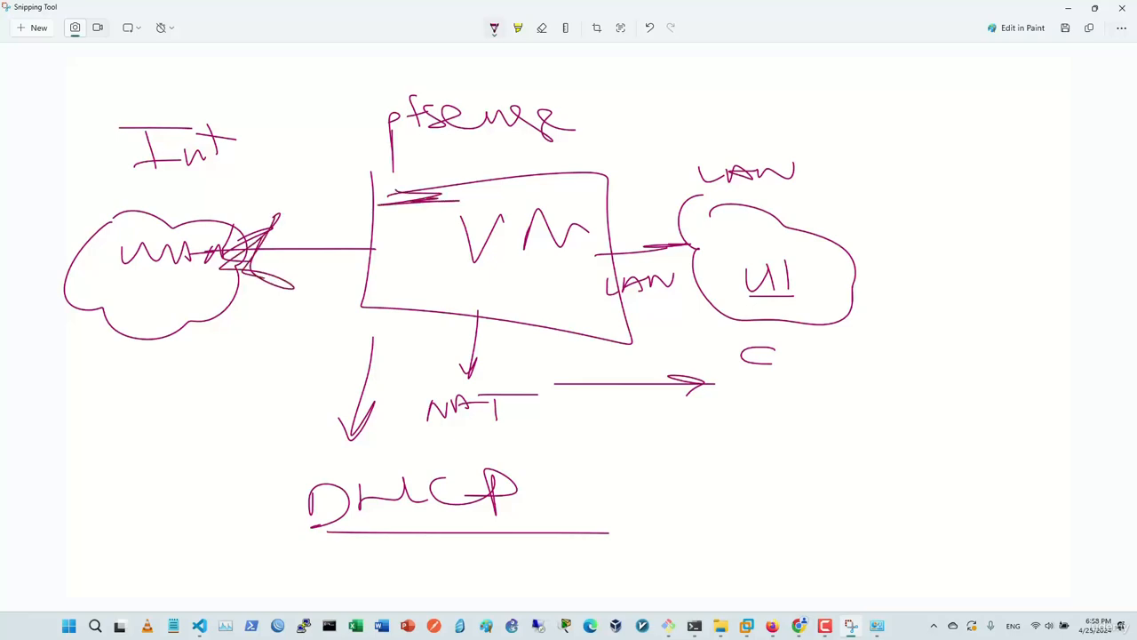
pyautogui.hotkey('ctrl', 'z')
pyautogui.hotkey('ctrl', 'z')
pyautogui.hotkey('ctrl', 'z')
pyautogui.hotkey('ctrl', 'z')
pyautogui.hotkey('ctrl', 'z')
pyautogui.hotkey('ctrl', 'z')
pyautogui.hotkey('ctrl', 'z')
pyautogui.hotkey('ctrl', 'z')
pyautogui.hotkey('ctrl', 'z')
pyautogui.hotkey('ctrl', 'z')
pyautogui.hotkey('ctrl', 'z')
pyautogui.hotkey('ctrl', 'z')
pyautogui.hotkey('ctrl', 'z')
pyautogui.hotkey('ctrl', 'z')
pyautogui.hotkey('ctrl', 'z')
pyautogui.hotkey('ctrl', 'z')
pyautogui.hotkey('ctrl', 'z')
pyautogui.hotkey('ctrl', 'z')
pyautogui.hotkey('ctrl', 'z')
pyautogui.hotkey('ctrl', 'z')
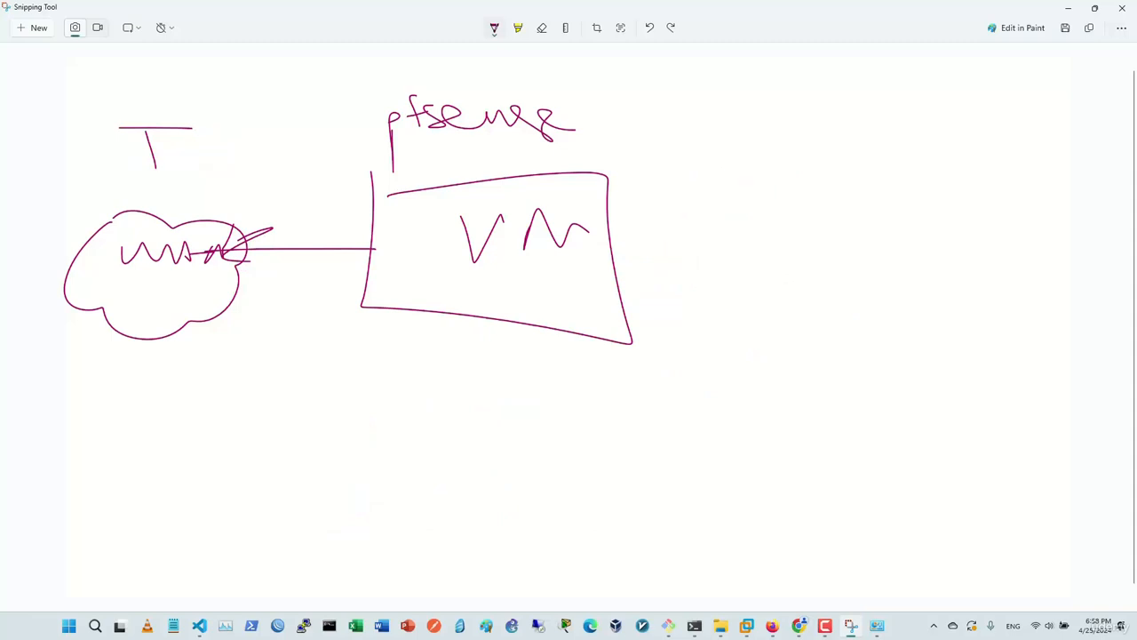
# Draw an arrow toward the WAN cloud and a new right-hand cloud labelled LAN.
pyautogui.moveTo(855, 278)
pyautogui.mouseDown()
pyautogui.moveTo(456, 283)
pyautogui.moveTo(258, 302)
pyautogui.moveTo(318, 316)
pyautogui.mouseUp()
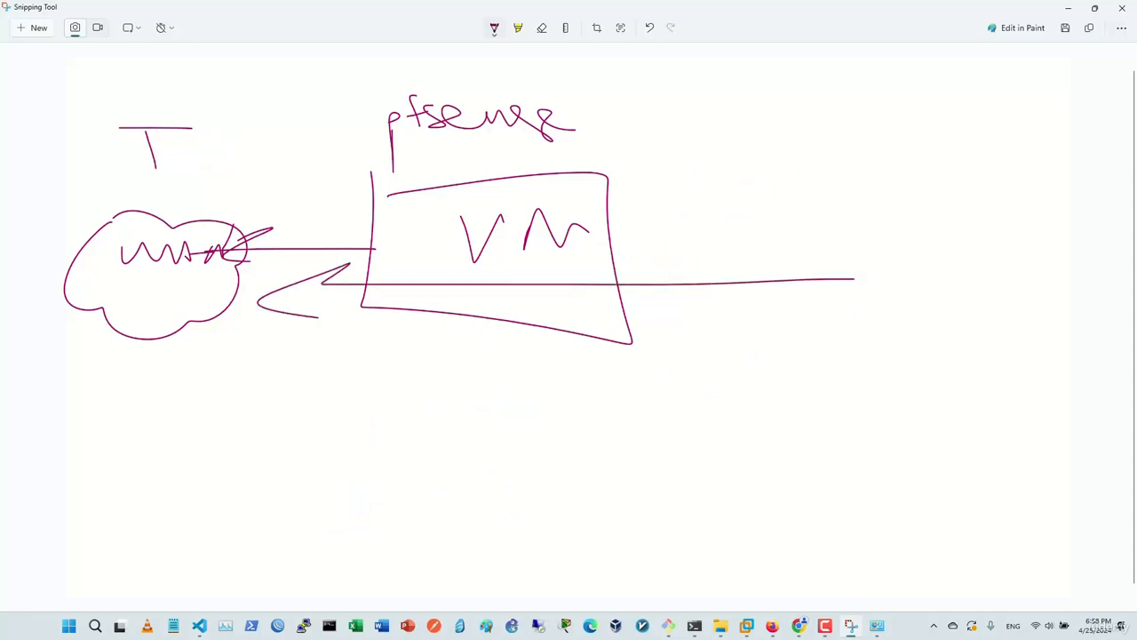
pyautogui.moveTo(793, 179)
pyautogui.mouseDown()
pyautogui.moveTo(894, 266)
pyautogui.moveTo(798, 139)
pyautogui.mouseUp()
pyautogui.moveTo(785, 182)
pyautogui.mouseDown()
pyautogui.moveTo(777, 213)
pyautogui.moveTo(830, 211)
pyautogui.mouseUp()
pyautogui.moveTo(823, 195)
pyautogui.mouseDown()
pyautogui.moveTo(819, 220)
pyautogui.moveTo(852, 214)
pyautogui.mouseUp()
pyautogui.moveTo(815, 202); pyautogui.dragTo(861, 194)
pyautogui.moveTo(867, 181)
pyautogui.mouseDown()
pyautogui.moveTo(895, 214)
pyautogui.moveTo(899, 171)
pyautogui.mouseUp()
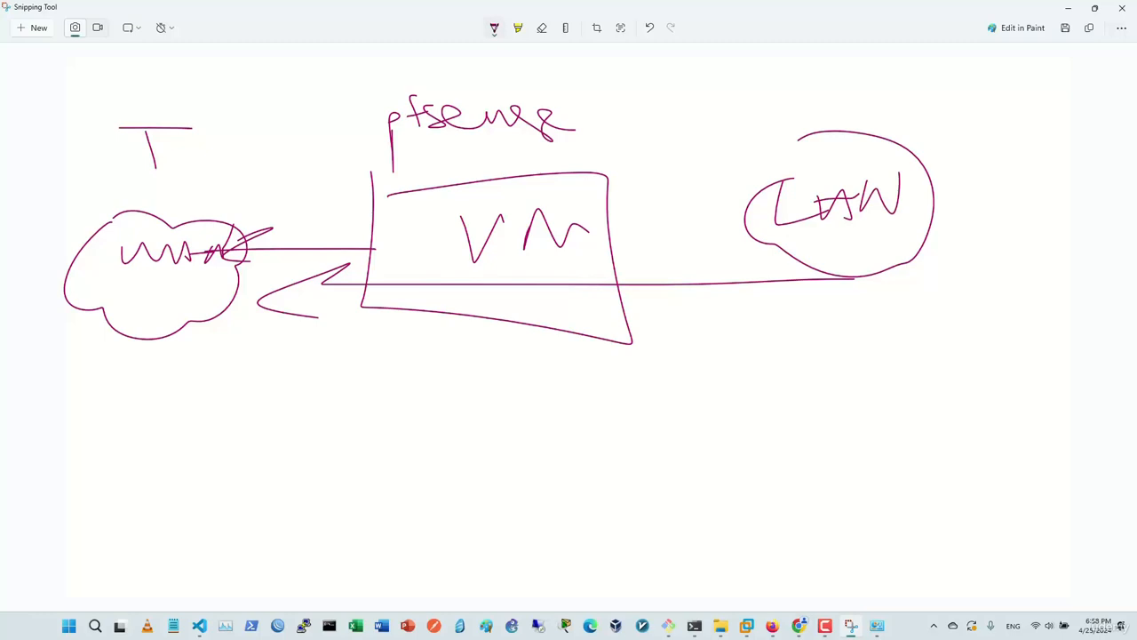
# Write an underlined NAT label below the VM box and bring up the pfSense dashboard.
pyautogui.moveTo(447, 418)
pyautogui.mouseDown()
pyautogui.moveTo(512, 378)
pyautogui.moveTo(540, 405)
pyautogui.moveTo(582, 380)
pyautogui.mouseUp()
pyautogui.moveTo(565, 377)
pyautogui.mouseDown()
pyautogui.moveTo(587, 412)
pyautogui.moveTo(640, 369)
pyautogui.mouseUp()
pyautogui.moveTo(374, 450); pyautogui.dragTo(502, 462)
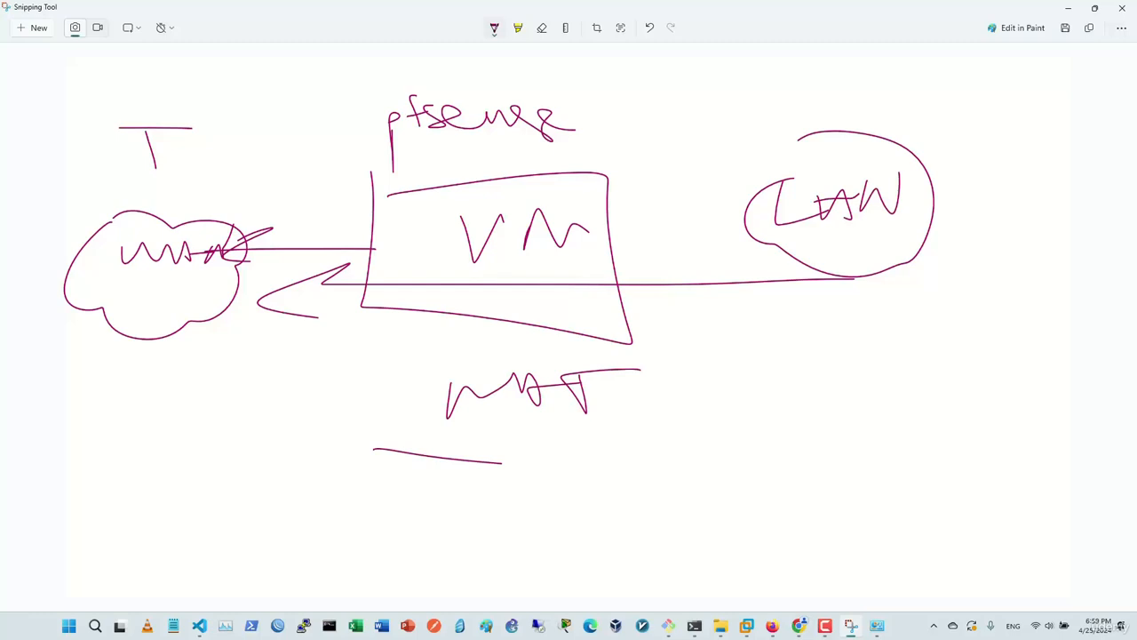
pyautogui.hotkey('alt', 'Tab')
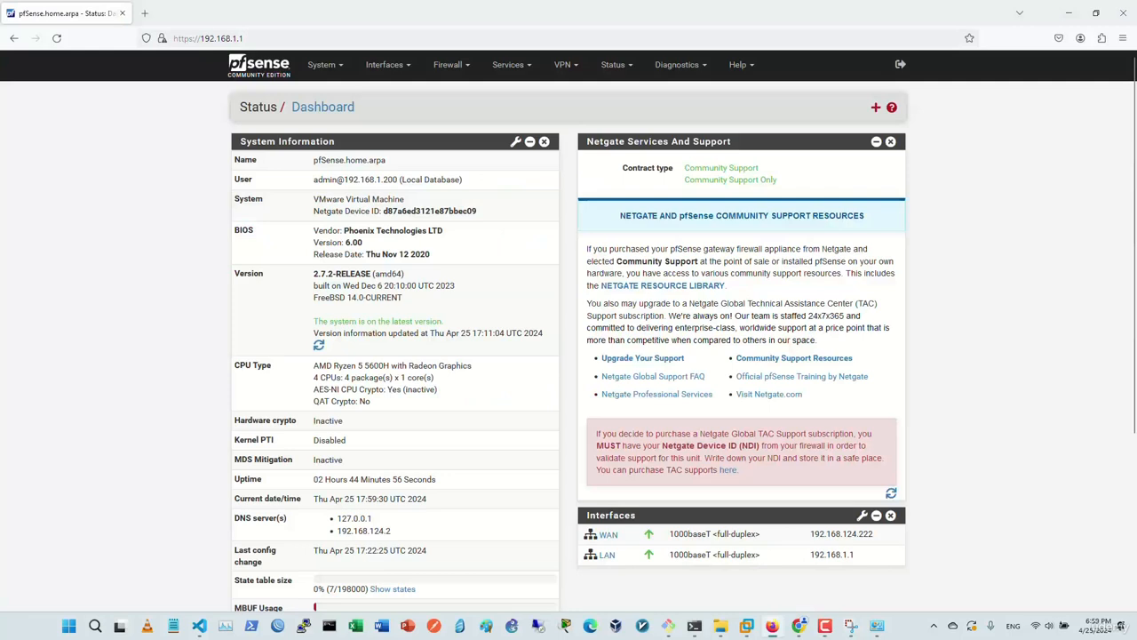
# On Interfaces > Assignments, check the port lists, leaving WAN on em0 and LAN on em1.
pyautogui.click(387, 64)
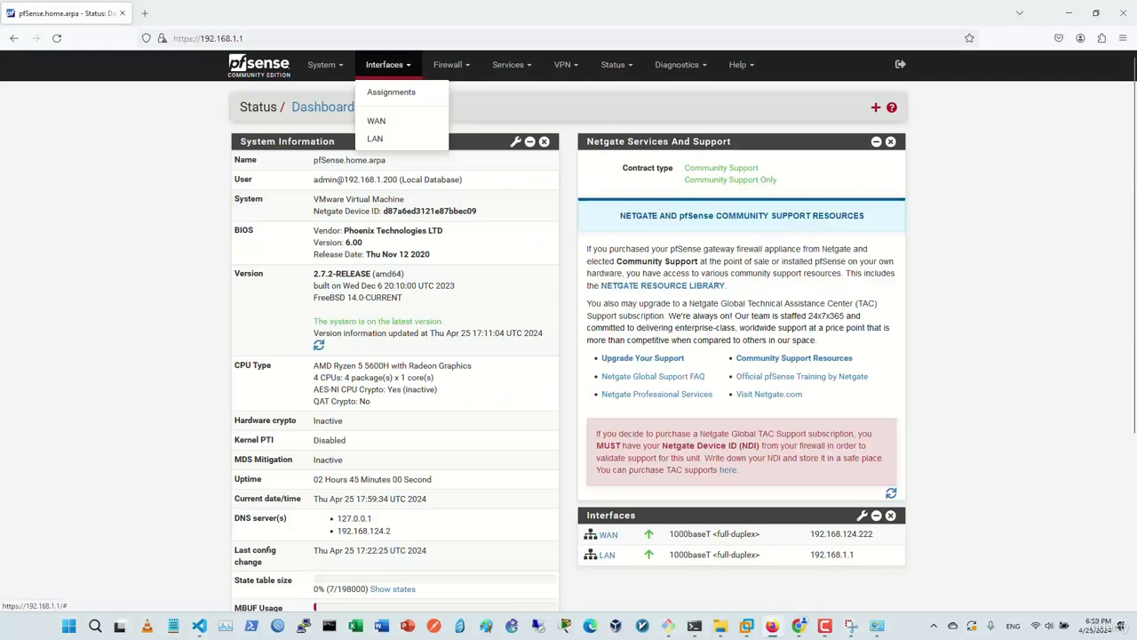
pyautogui.click(391, 92)
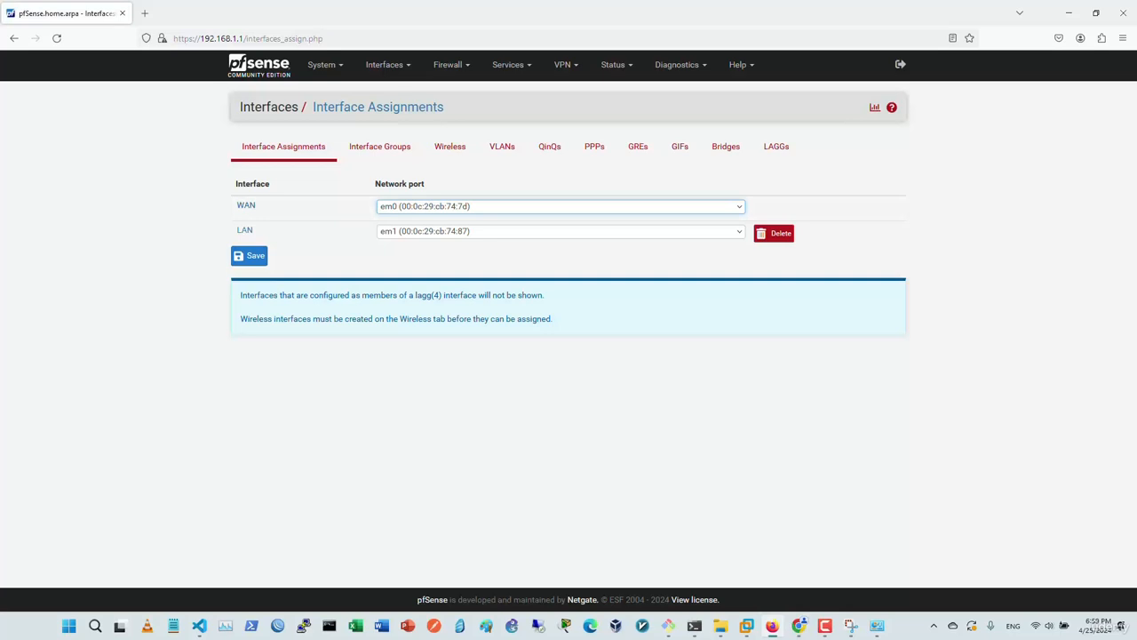
pyautogui.click(561, 207)
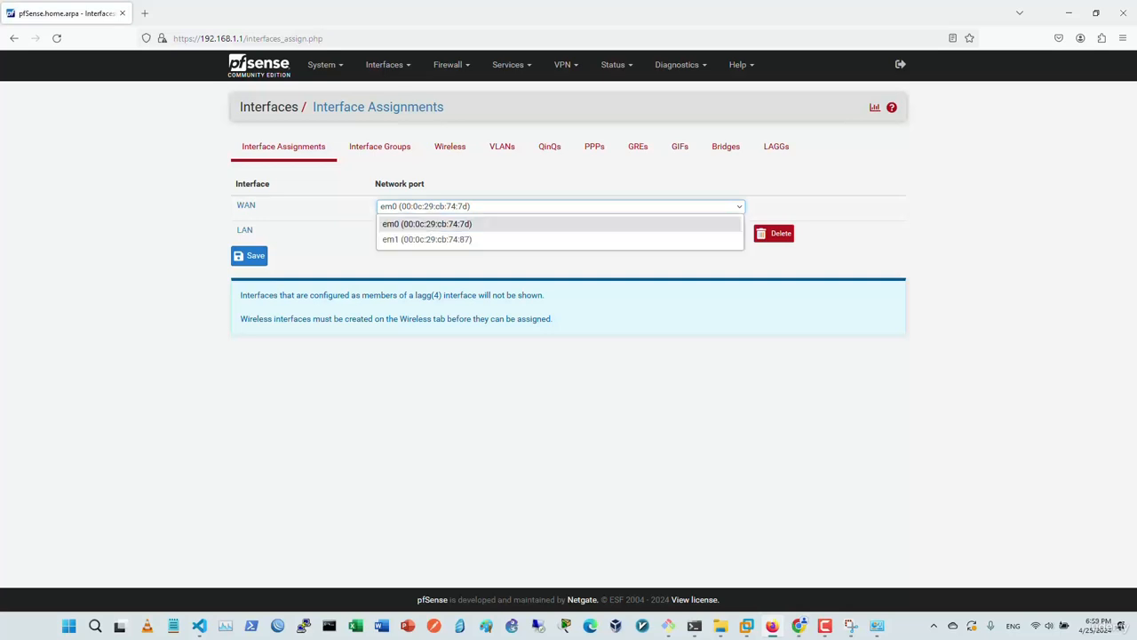
pyautogui.click(560, 206)
pyautogui.click(561, 231)
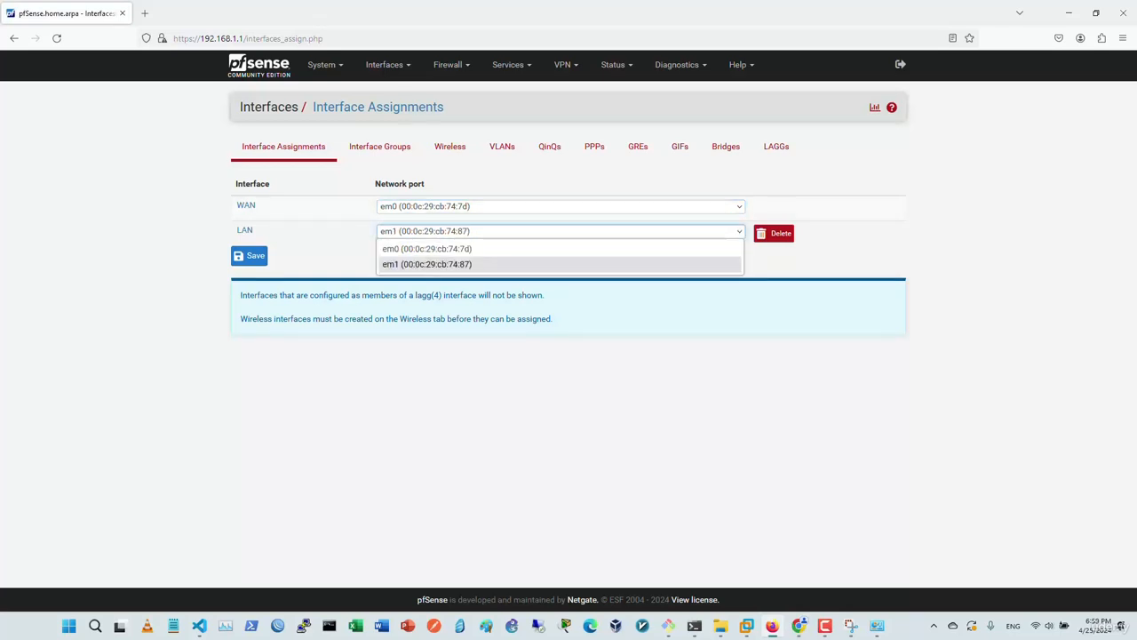
pyautogui.click(561, 231)
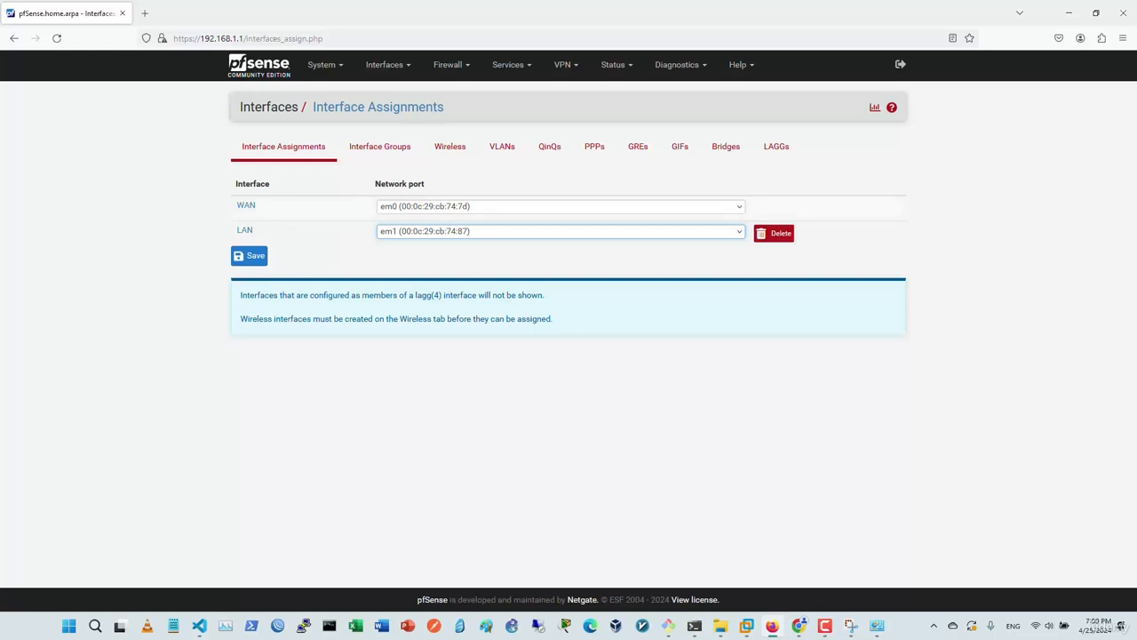
pyautogui.click(561, 206)
pyautogui.click(561, 207)
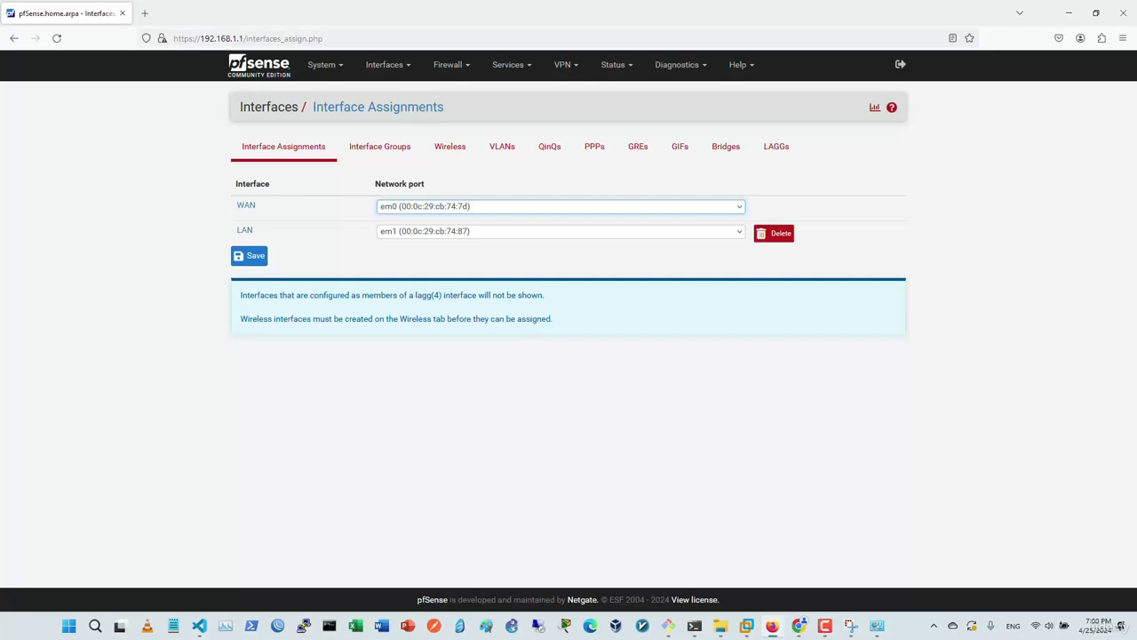
pyautogui.click(560, 206)
pyautogui.click(561, 206)
# Inspect the WAN interface settings, trying the Static IPv4 type, then go back to the dashboard.
pyautogui.click(259, 65)
pyautogui.click(610, 535)
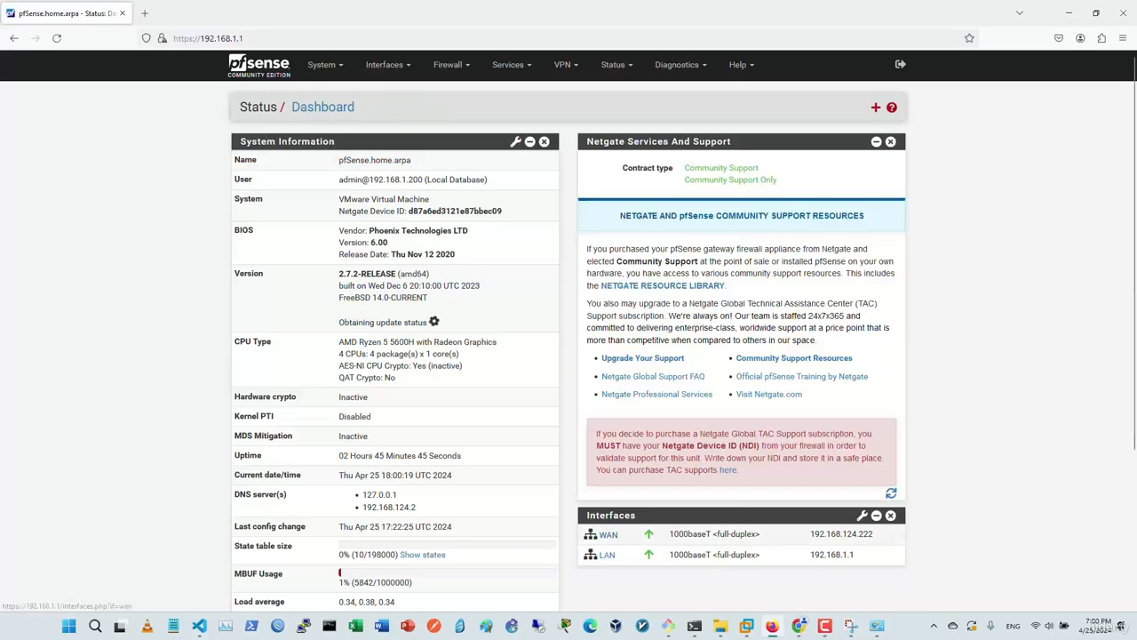
pyautogui.scroll(-6, 568, 328)
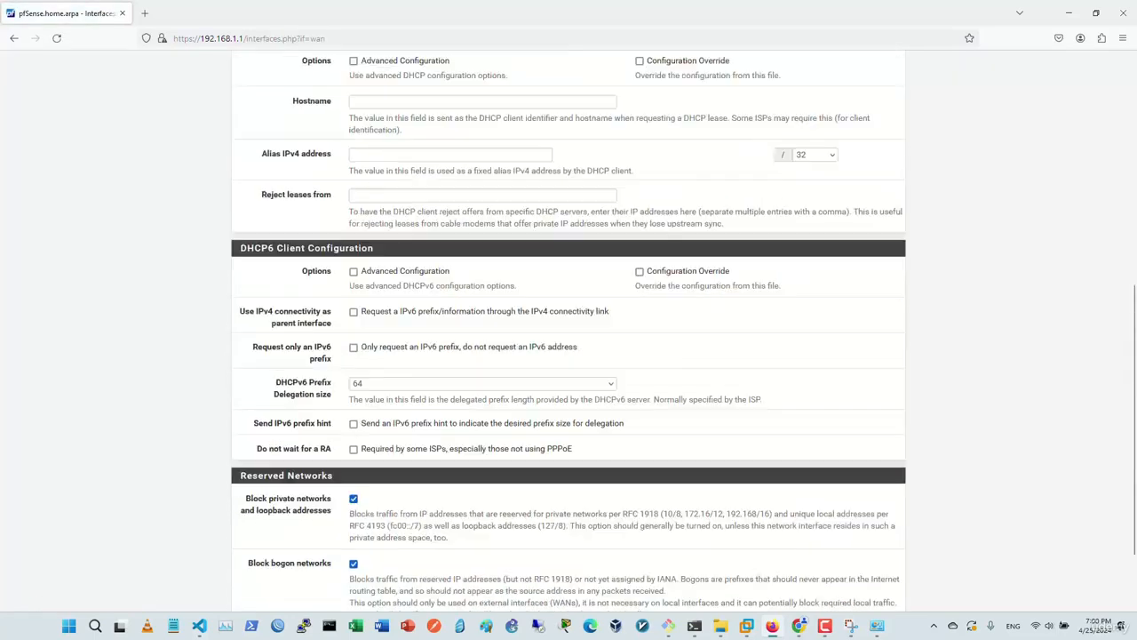
pyautogui.scroll(6, 569, 329)
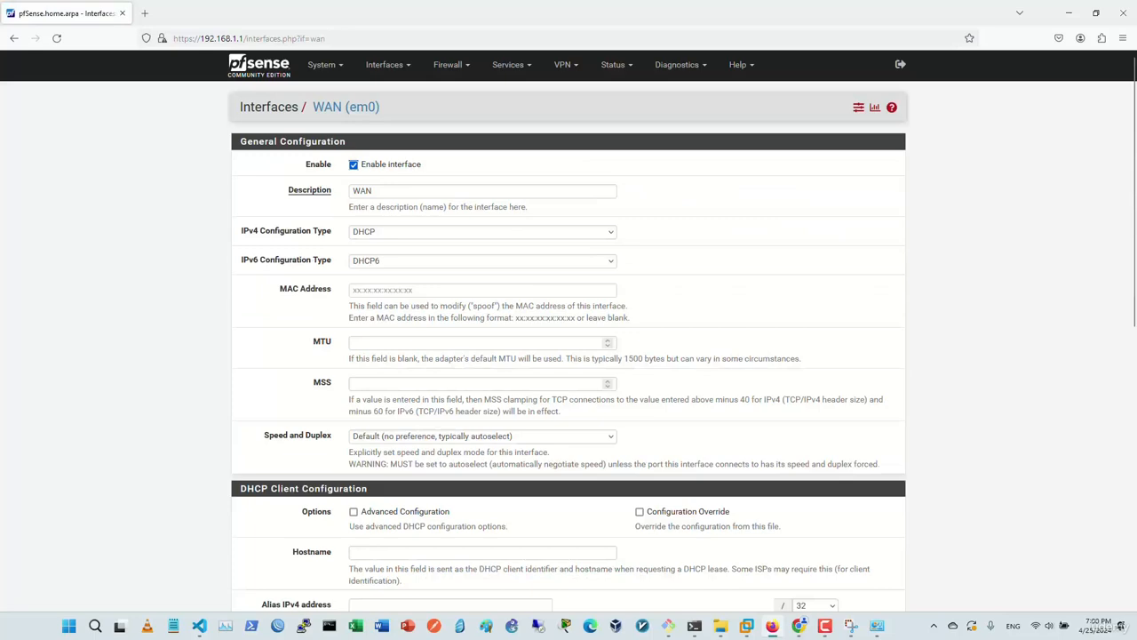
pyautogui.click(482, 232)
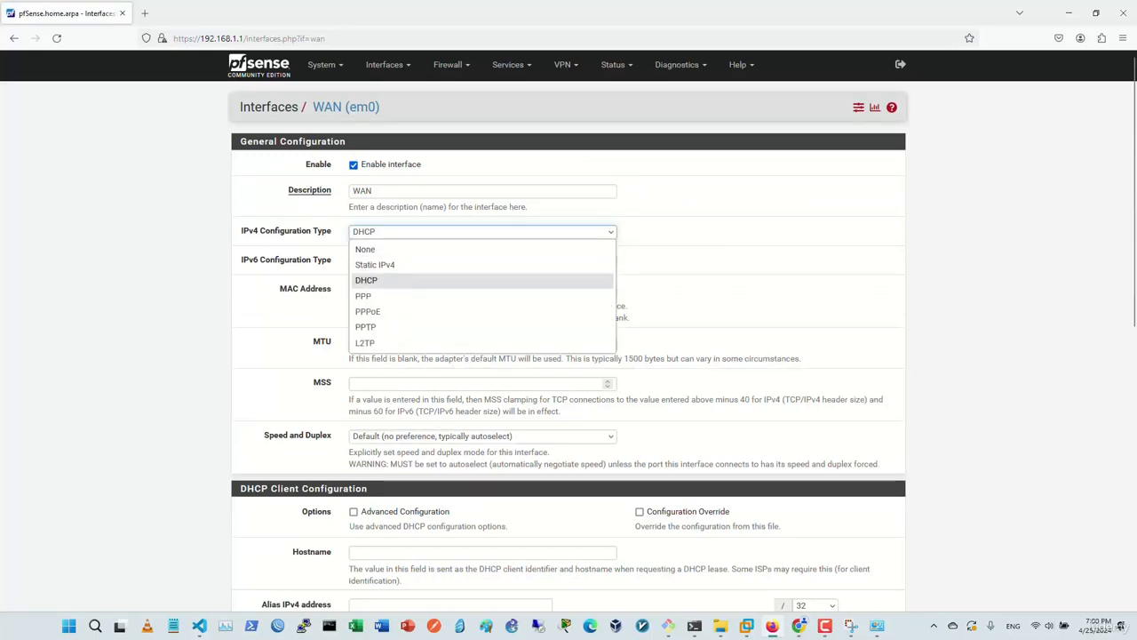
pyautogui.click(375, 264)
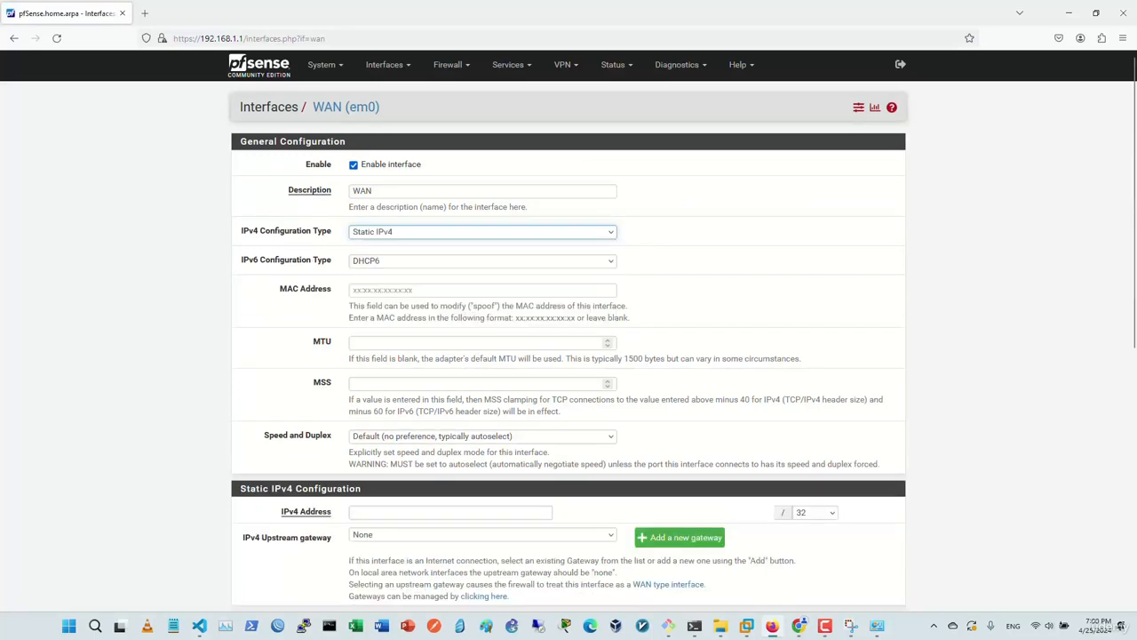
pyautogui.scroll(-3, 375, 264)
pyautogui.click(451, 271)
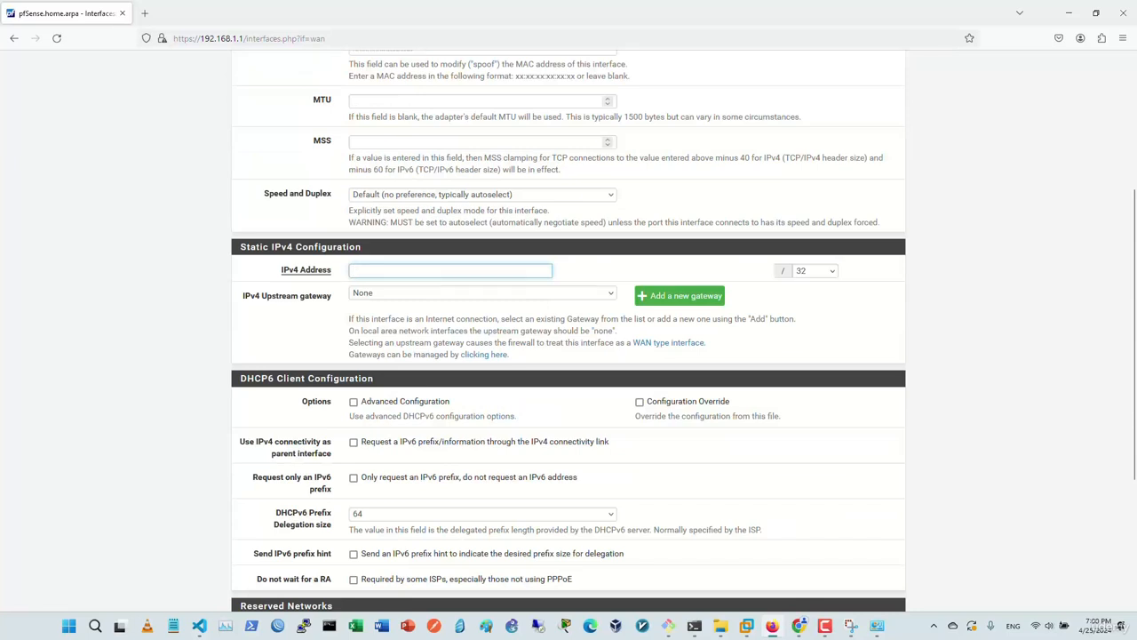
pyautogui.scroll(3, 569, 329)
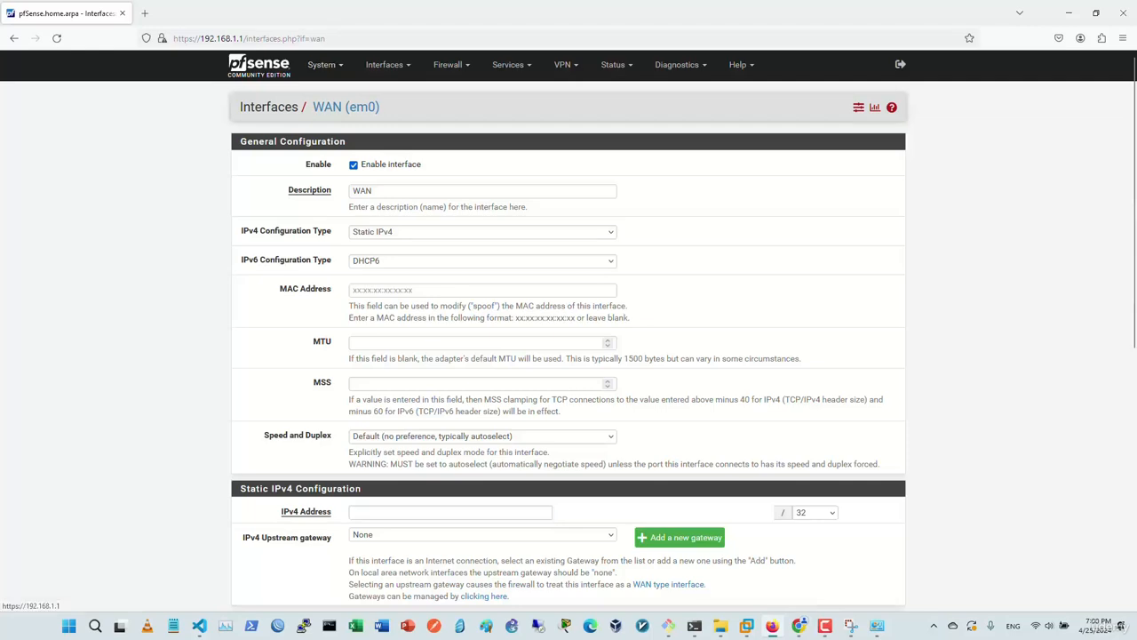
pyautogui.click(259, 66)
# Review the LAN interface settings and return to the Status Dashboard.
pyautogui.click(607, 554)
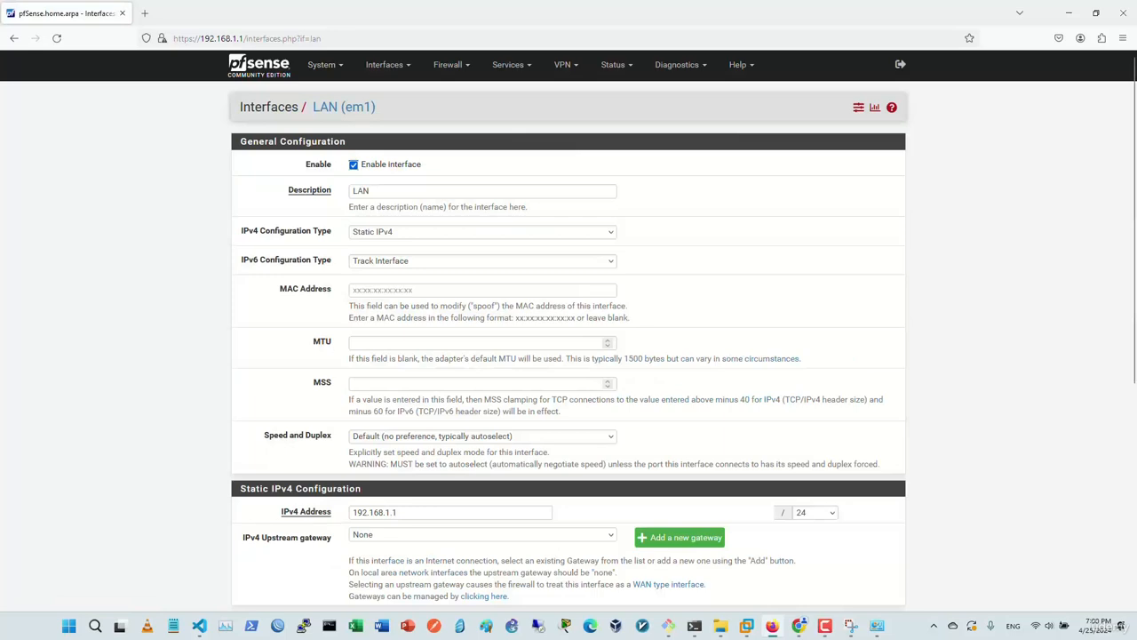
pyautogui.scroll(-3, 569, 331)
pyautogui.scroll(-2, 569, 330)
pyautogui.scroll(5, 569, 331)
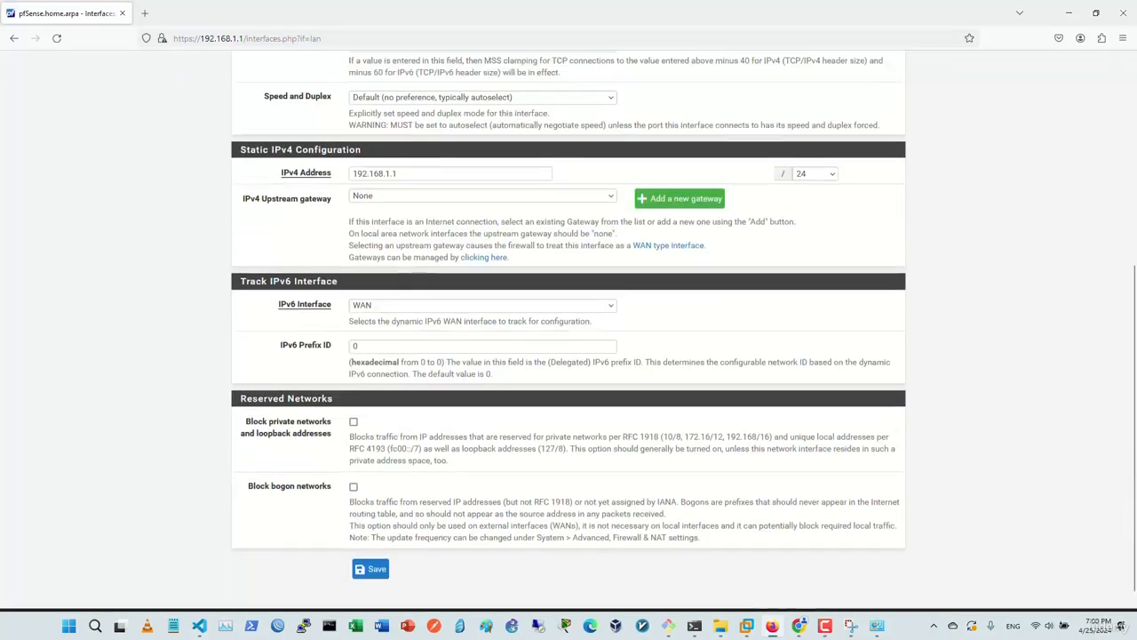
pyautogui.click(258, 65)
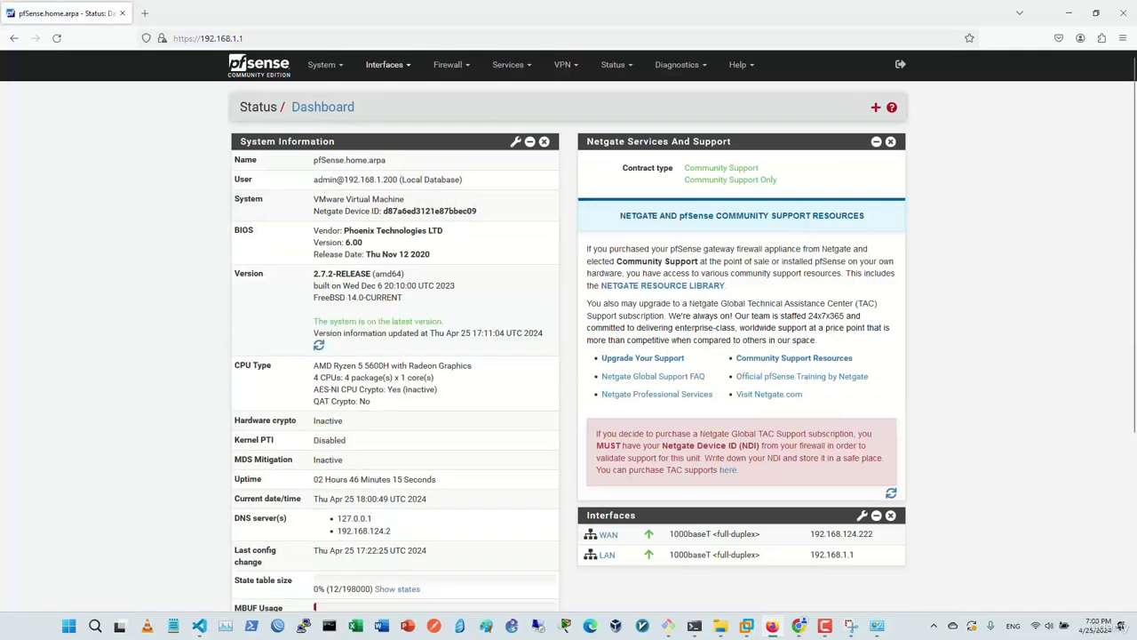
# Open the LAN DHCP server with Enable toggled off and on, keeping Allow all clients.
pyautogui.click(511, 65)
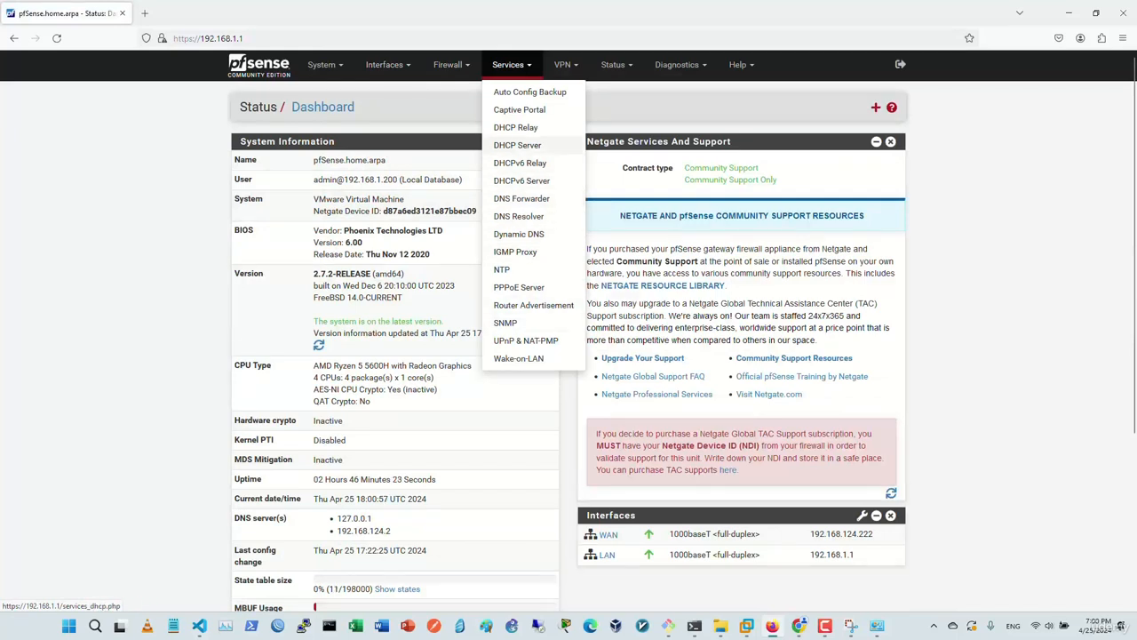
pyautogui.click(517, 145)
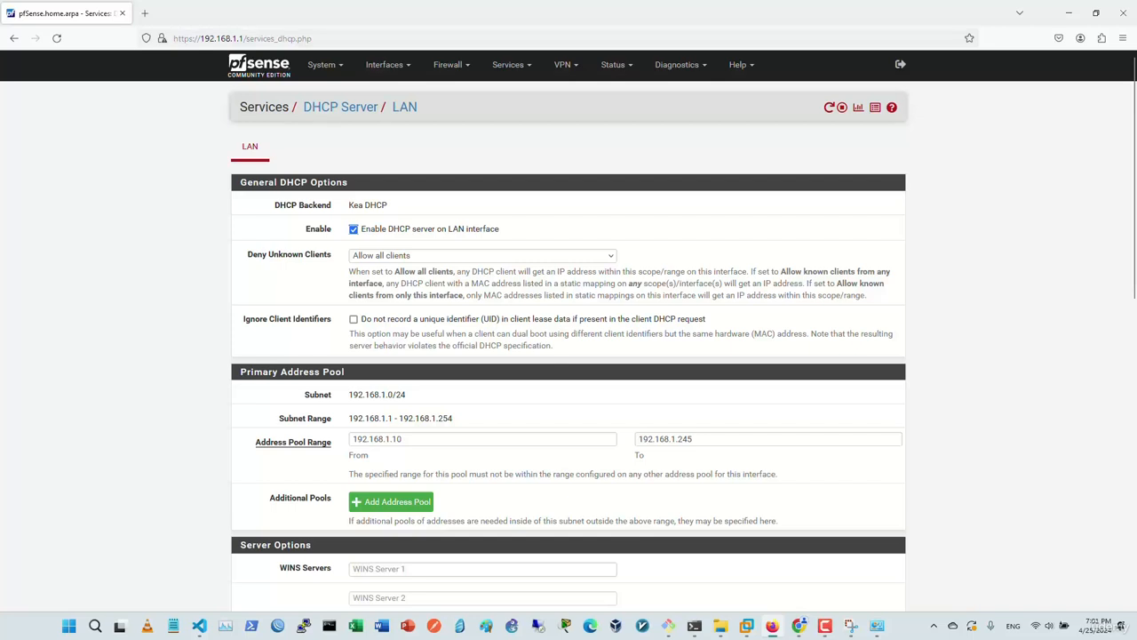
pyautogui.click(354, 230)
pyautogui.click(353, 229)
pyautogui.click(483, 256)
pyautogui.press('Escape')
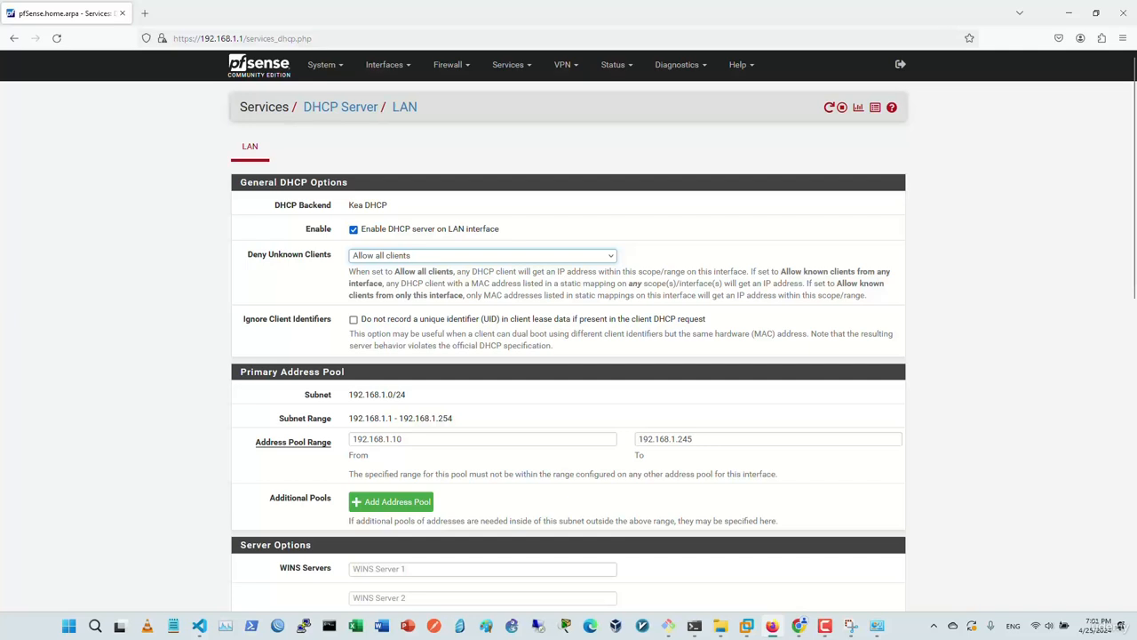
pyautogui.scroll(-2, 568, 338)
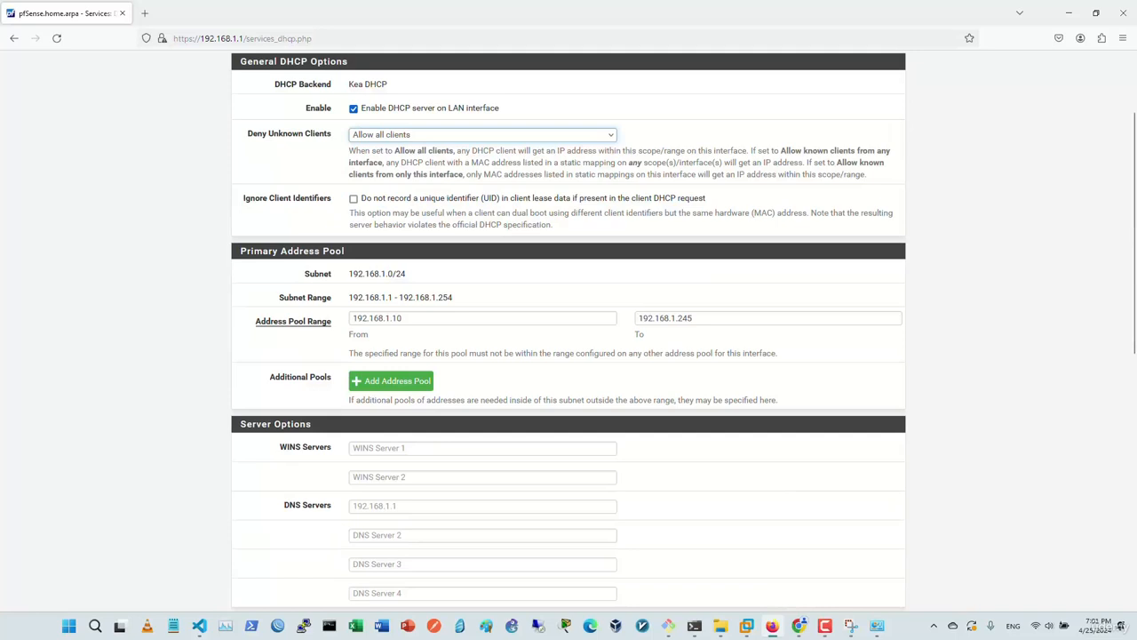
# Set the DHCP address pool range from 192.168.1.101 to 192.168.1.150.
pyautogui.click(403, 318)
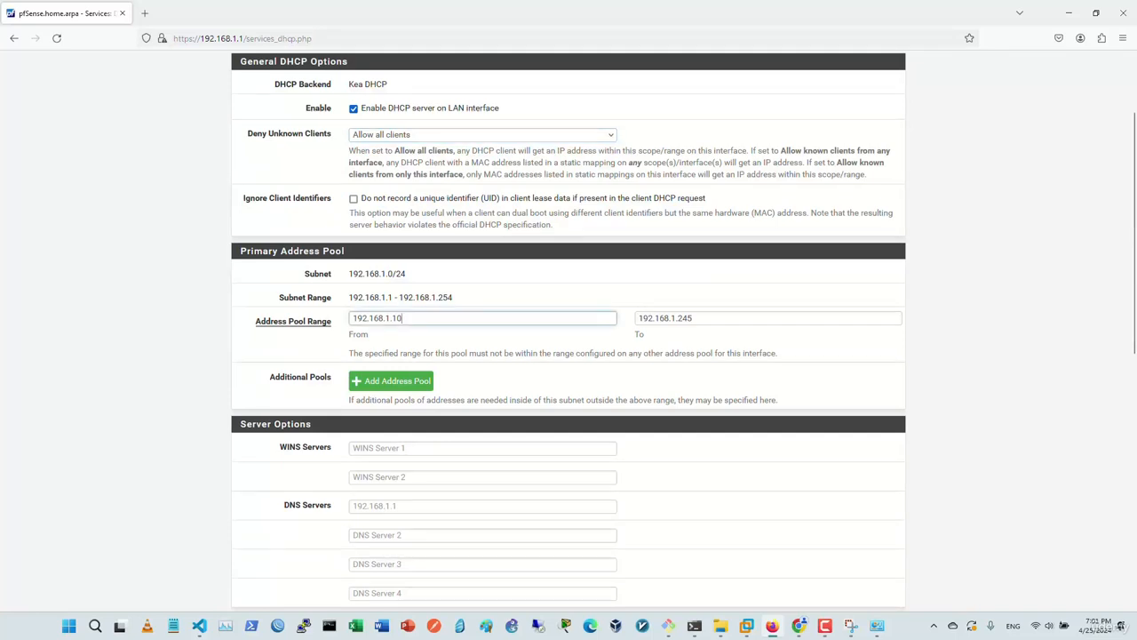
pyautogui.click(694, 318)
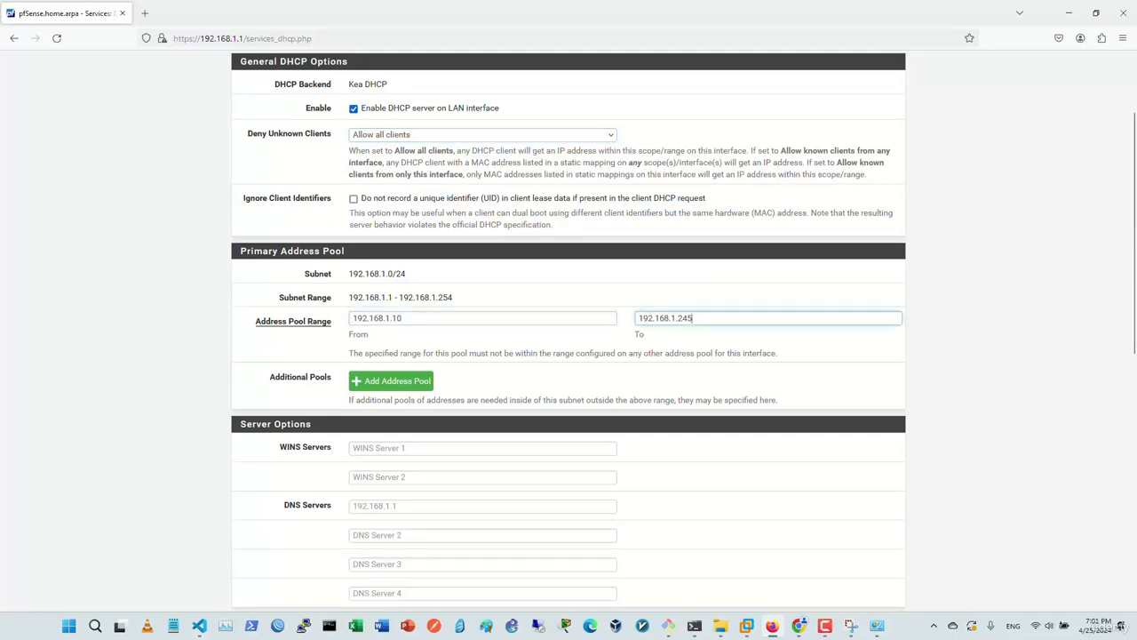
pyautogui.click(403, 318)
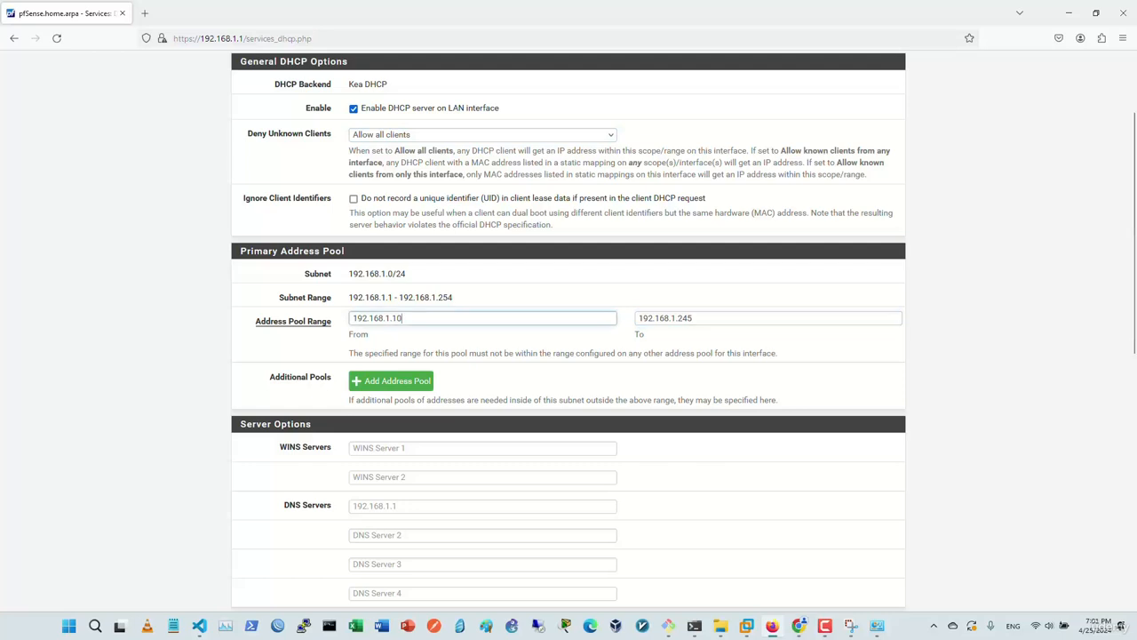
pyautogui.press('BackSpace')
pyautogui.write('00')
pyautogui.press('BackSpace')
pyautogui.press('BackSpace')
pyautogui.press('BackSpace')
pyautogui.write('101')
pyautogui.doubleClick(740, 319)
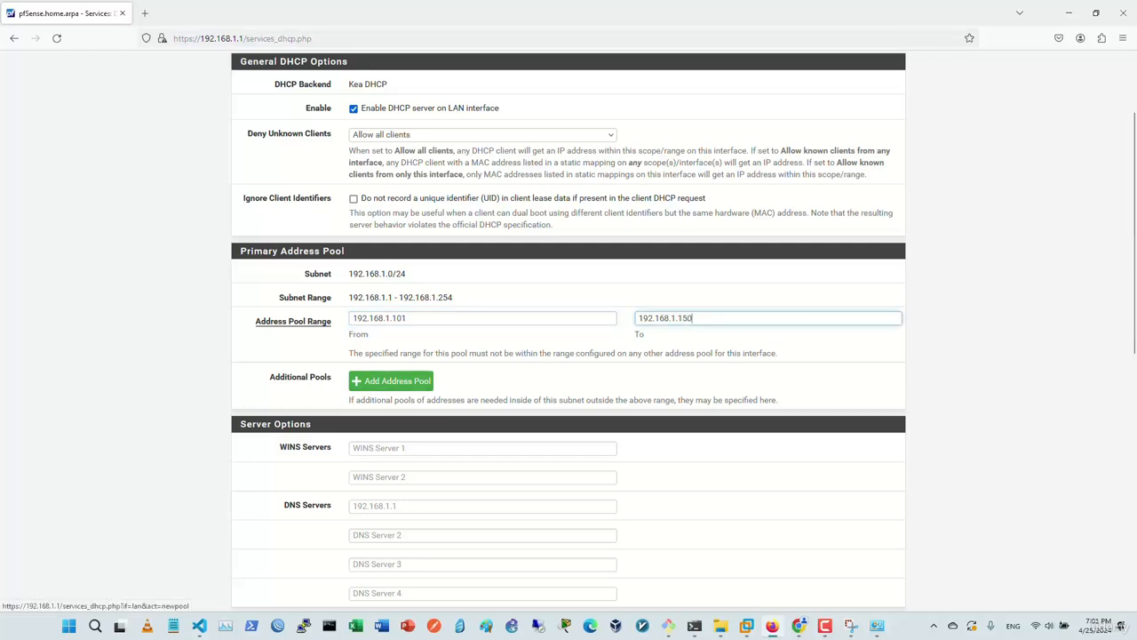
# Check the DNS server and gateway entries, then save the DHCP settings.
pyautogui.scroll(-3, 569, 355)
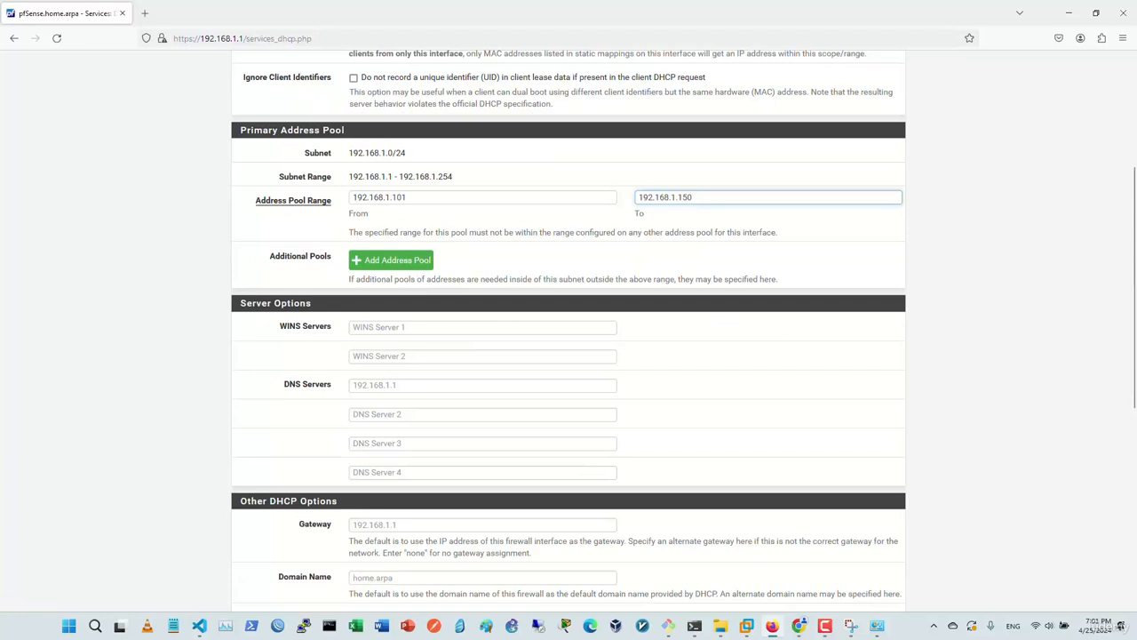
pyautogui.click(462, 386)
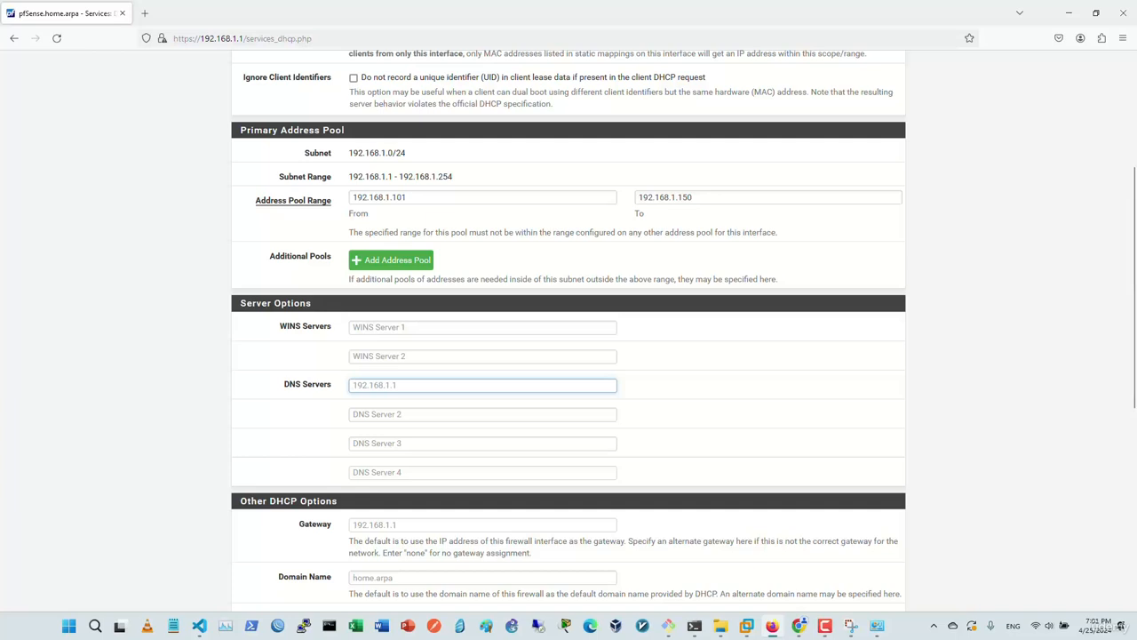
pyautogui.scroll(-3, 568, 356)
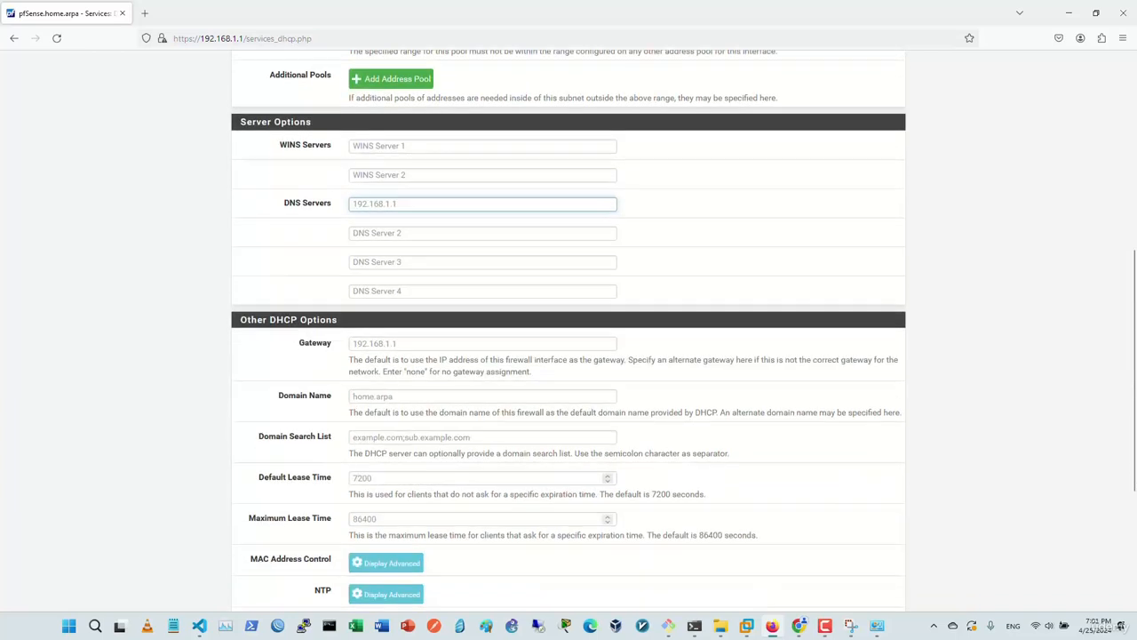
pyautogui.click(462, 344)
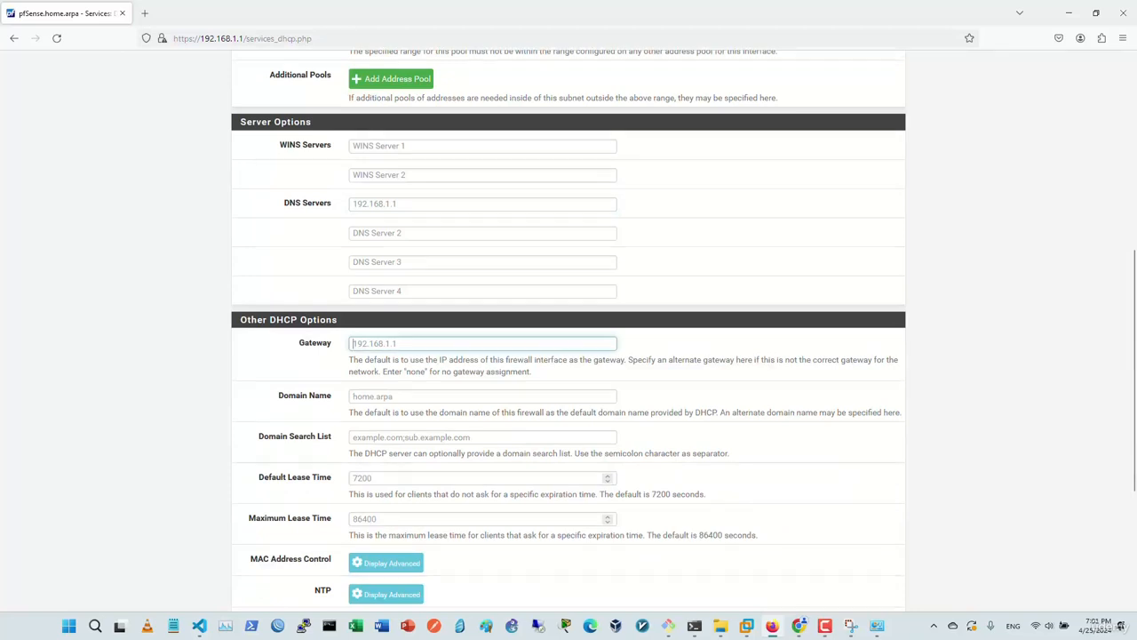
pyautogui.scroll(-2, 569, 328)
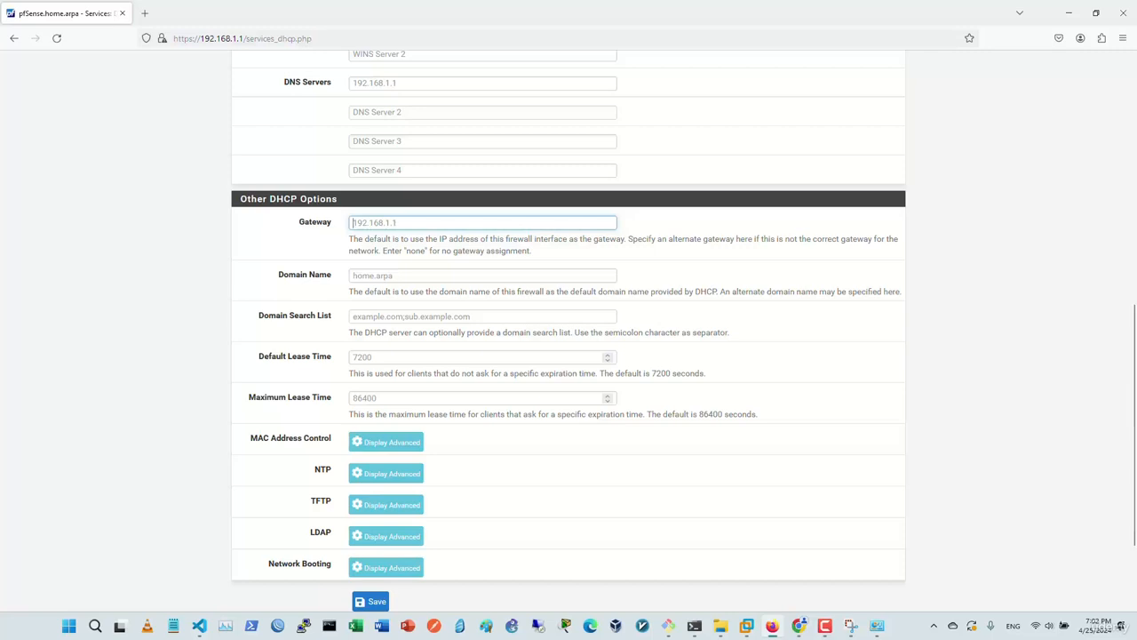
pyautogui.scroll(-1, 569, 328)
pyautogui.scroll(-1, 569, 329)
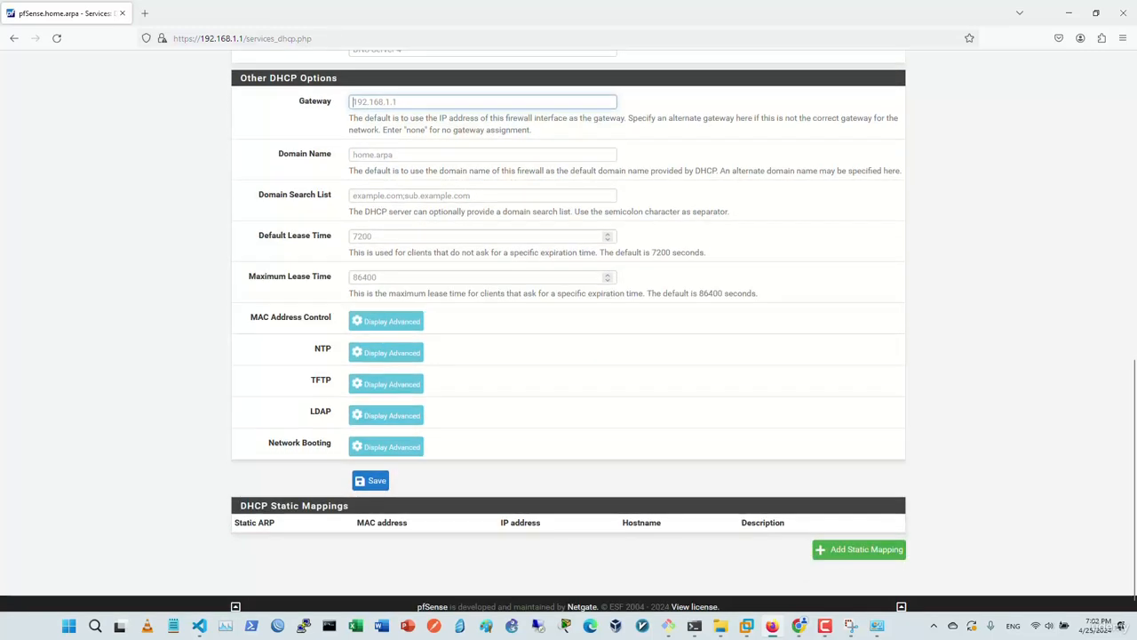
pyautogui.click(370, 480)
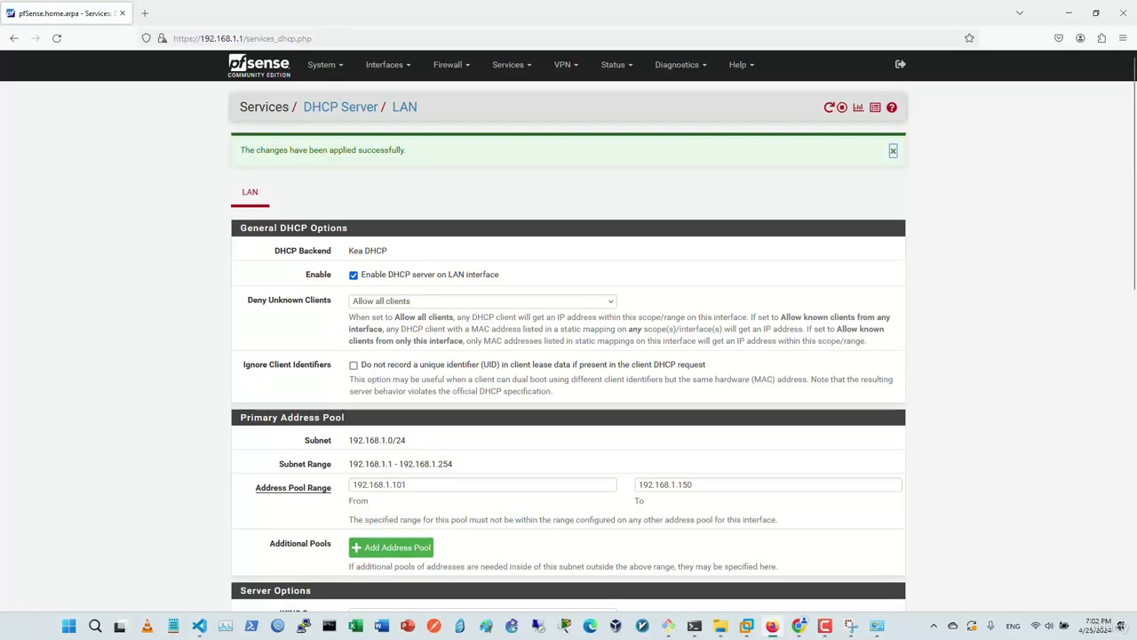
pyautogui.click(747, 626)
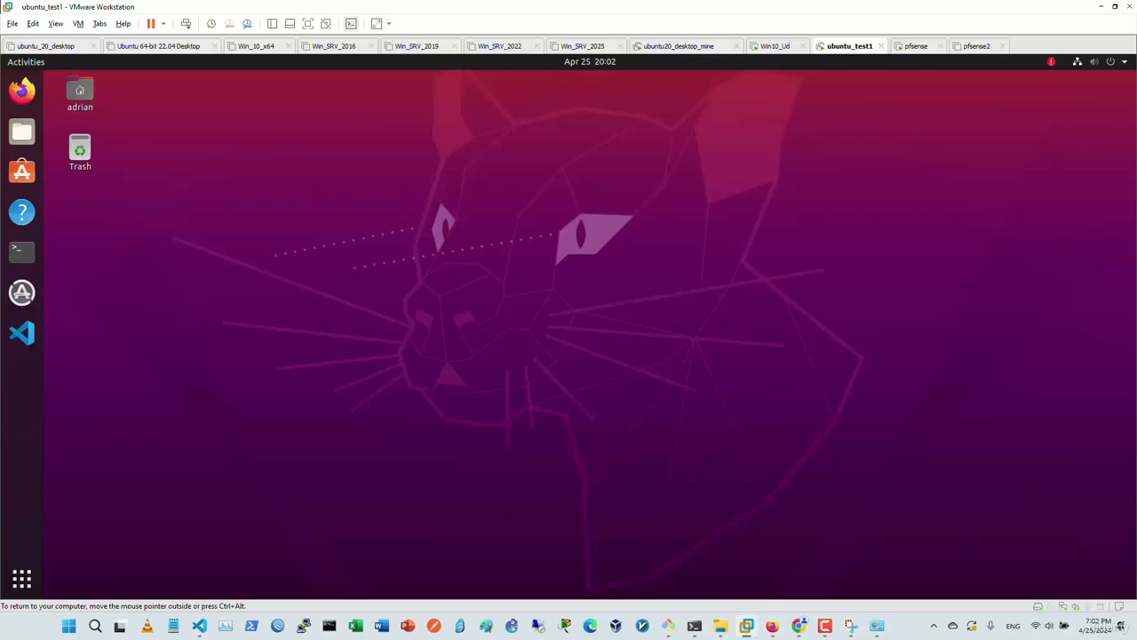
# In ubuntu_test1's VM settings, keep the network adapter on VMnet1 (Host-only) and close with OK.
pyautogui.rightClick(844, 46)
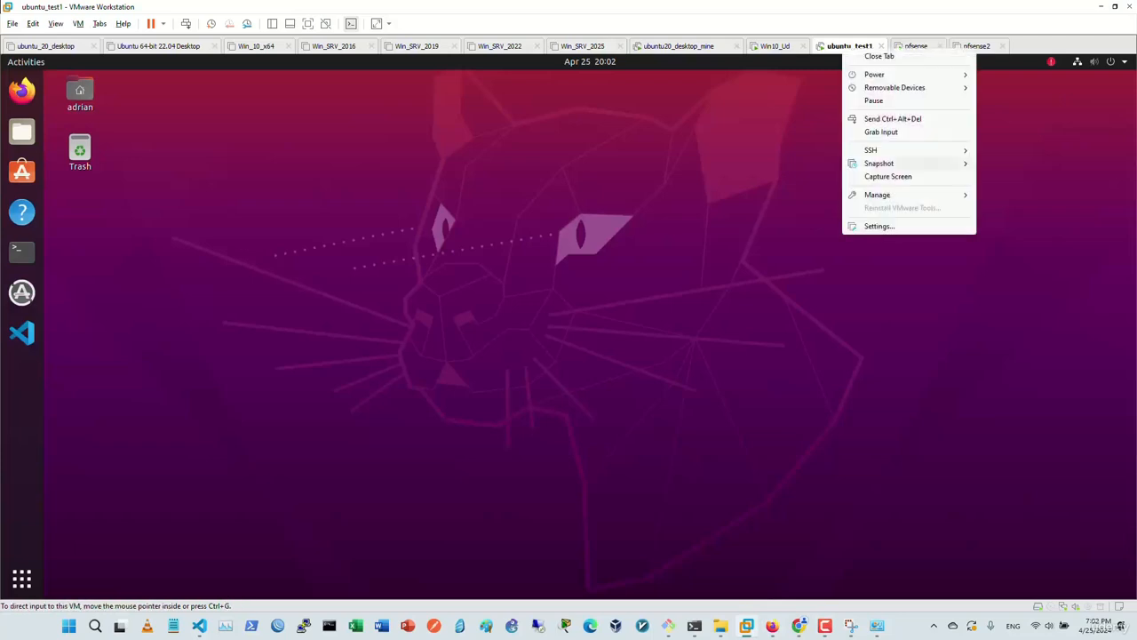
pyautogui.click(879, 226)
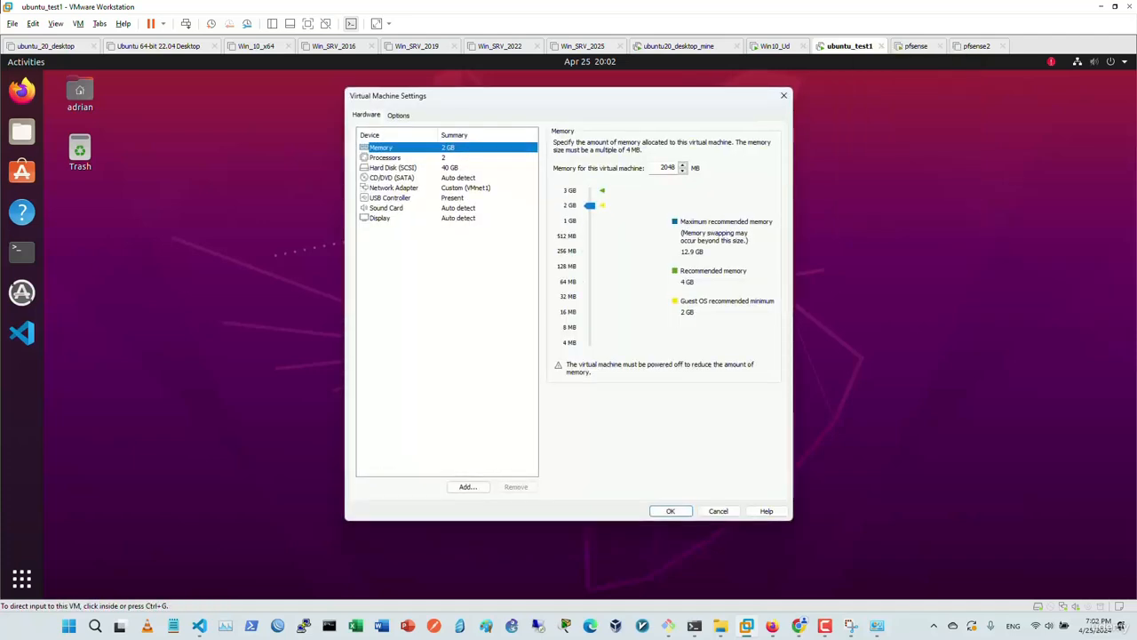
pyautogui.click(394, 187)
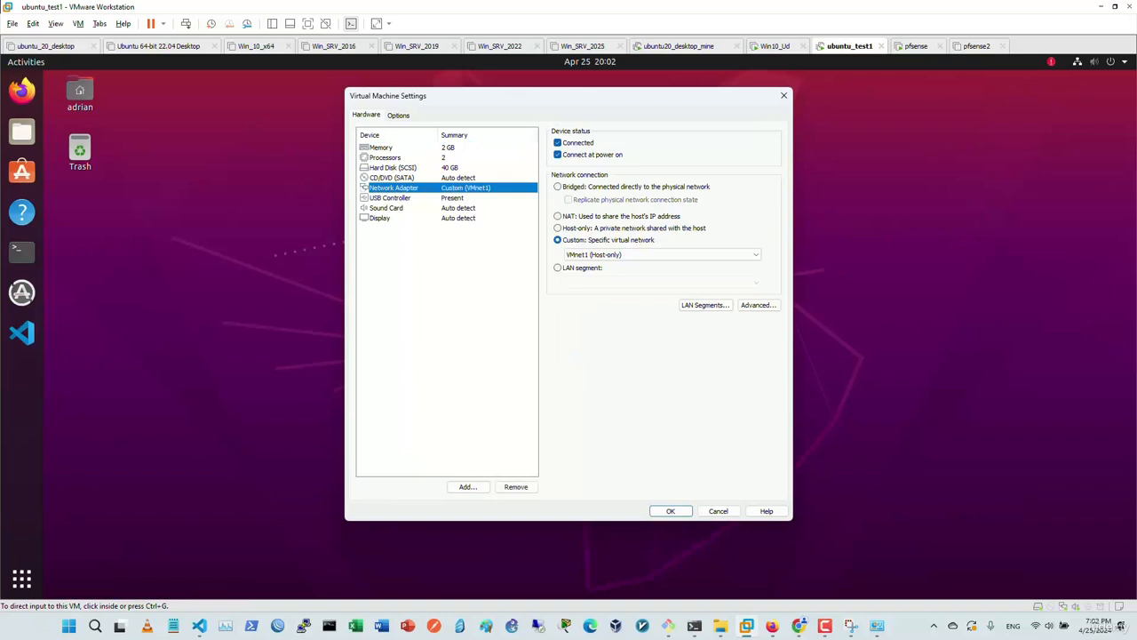
pyautogui.click(662, 254)
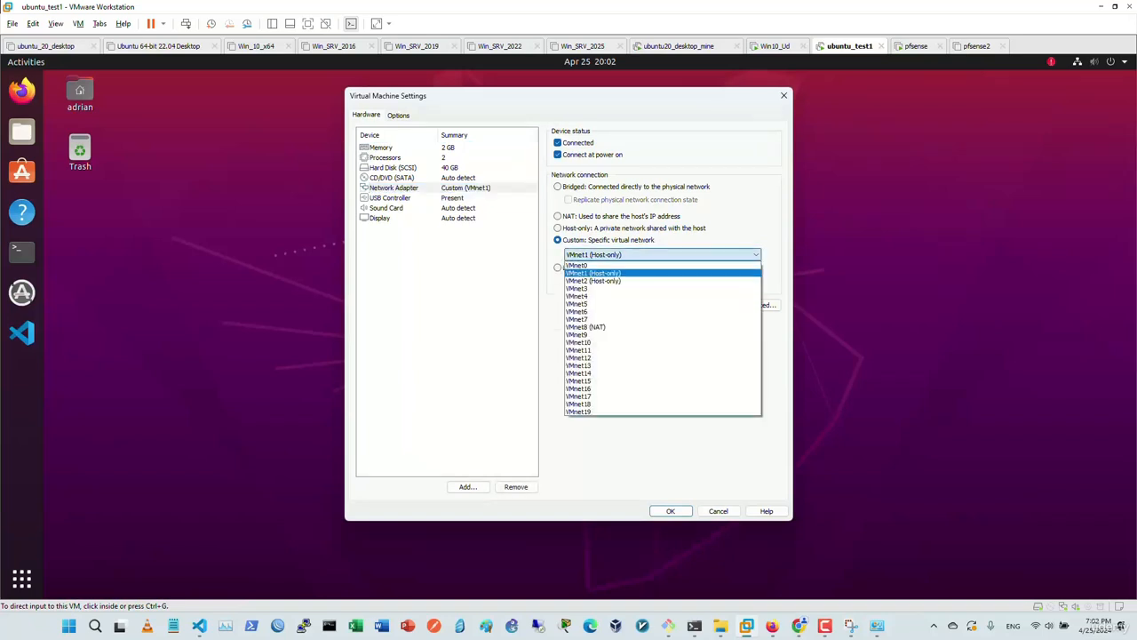
pyautogui.click(662, 254)
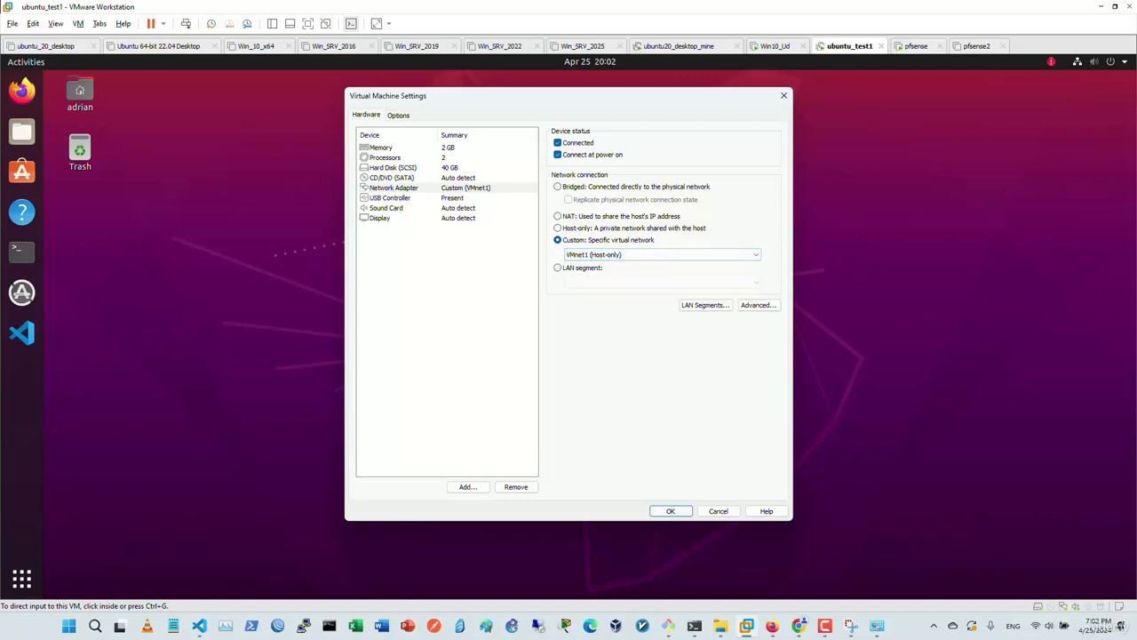
pyautogui.click(670, 511)
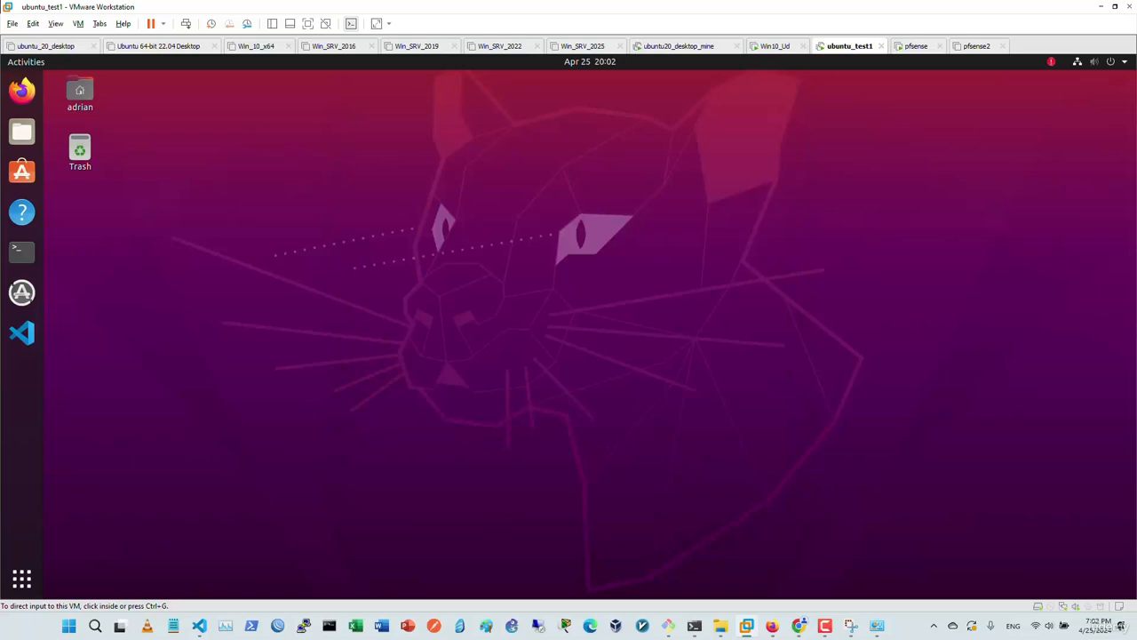
pyautogui.click(917, 47)
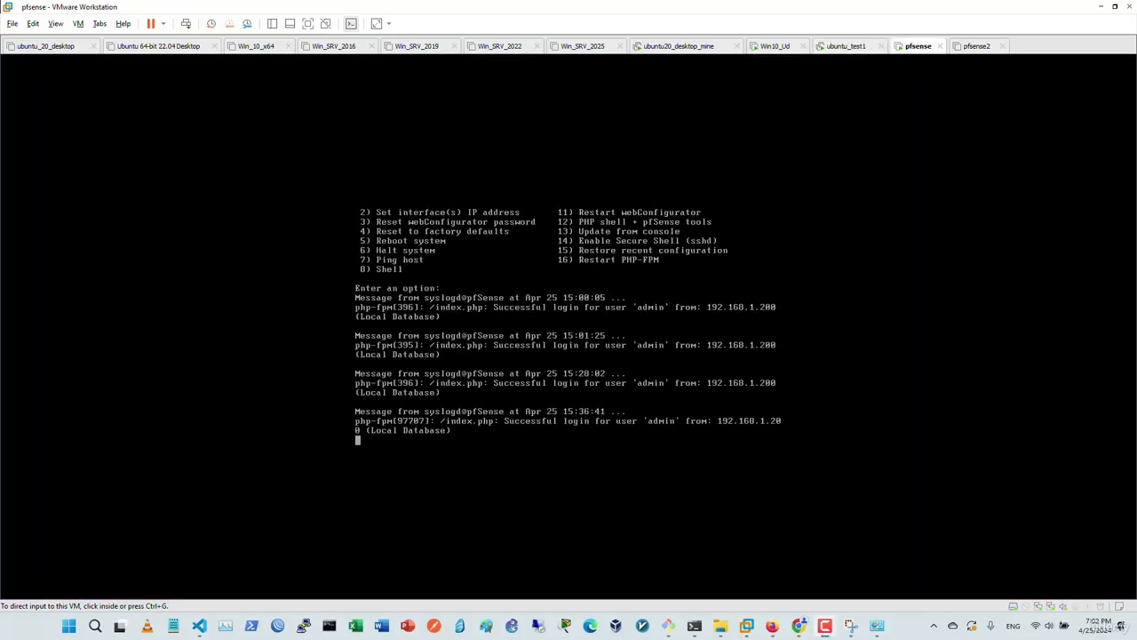
# Verify the pfsense VM's second network adapter is on VMnet1 (Host-only), then return to ubuntu_test1.
pyautogui.rightClick(911, 47)
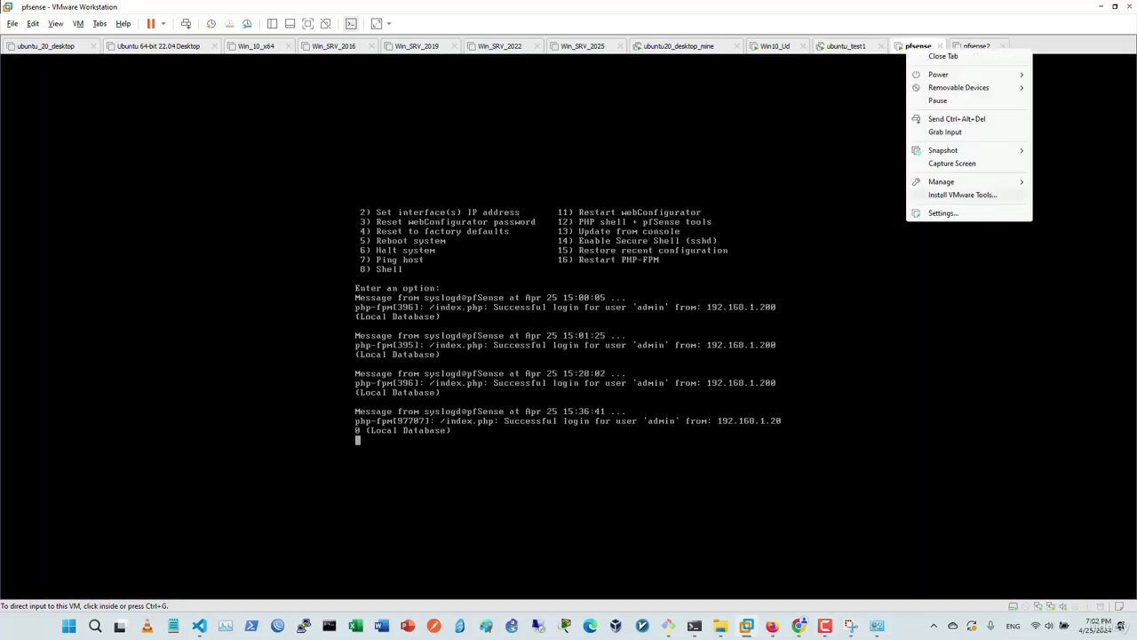
pyautogui.click(972, 213)
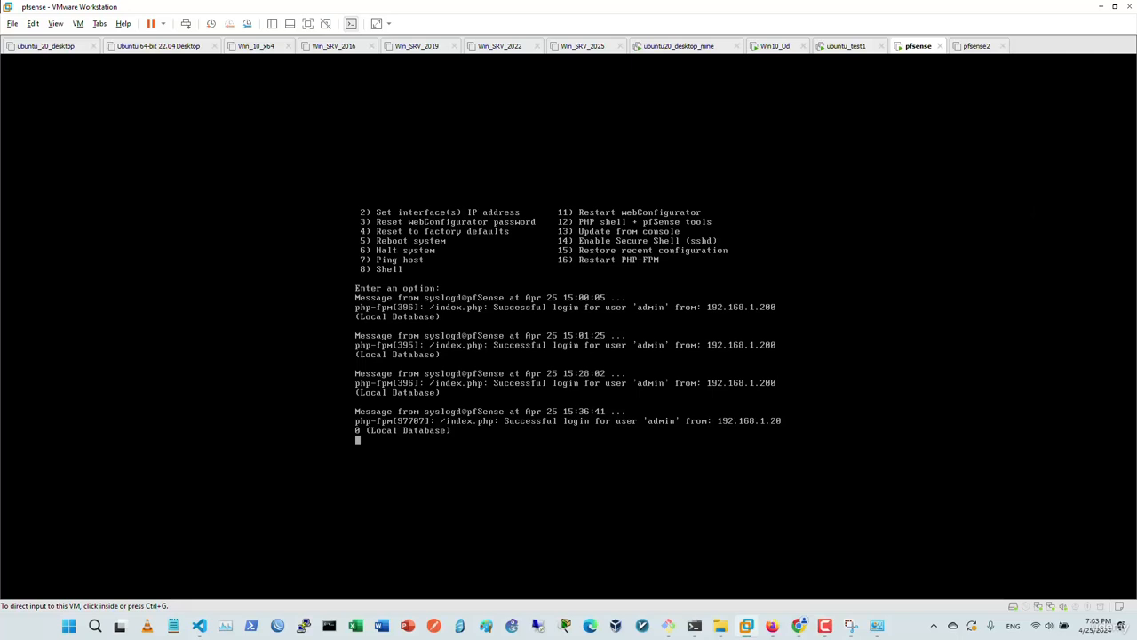
pyautogui.click(397, 198)
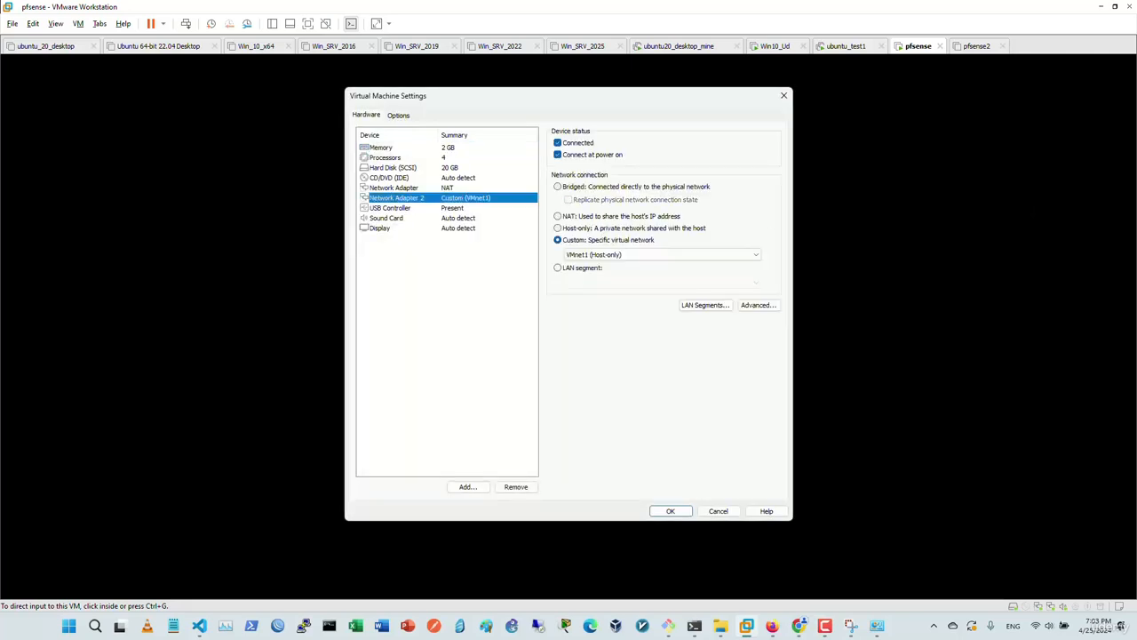
pyautogui.click(662, 254)
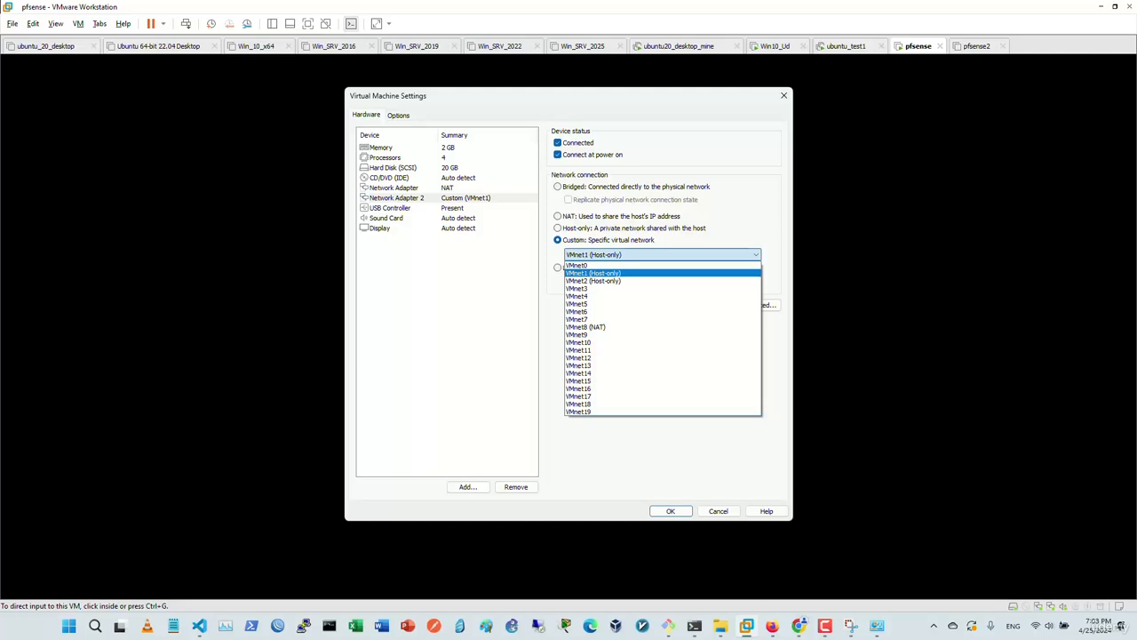
pyautogui.click(662, 254)
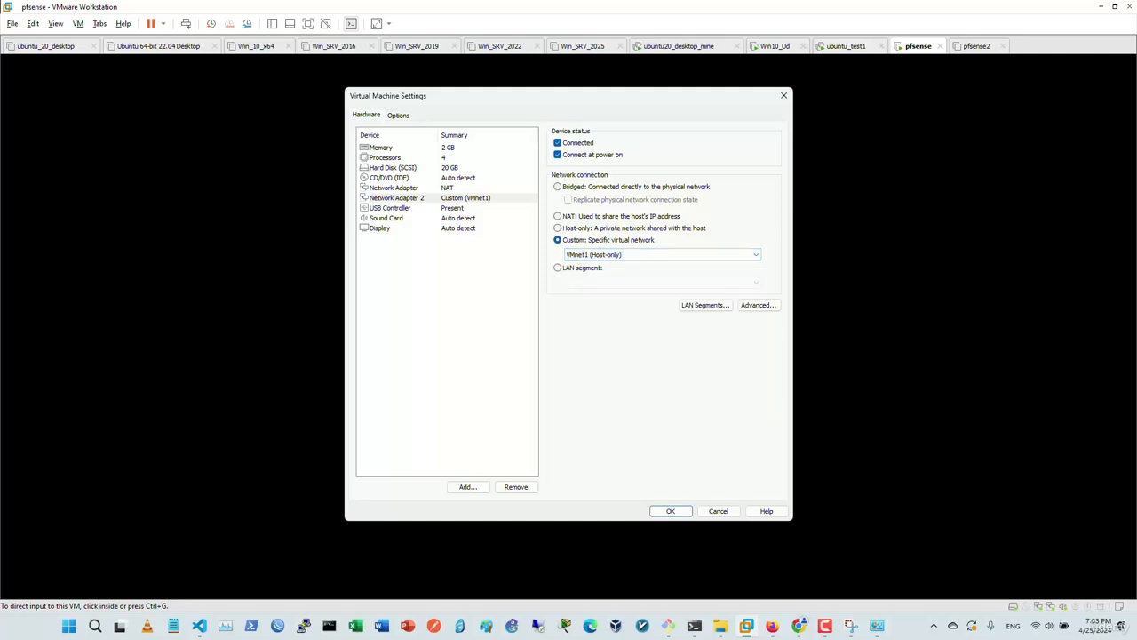
pyautogui.press('Escape')
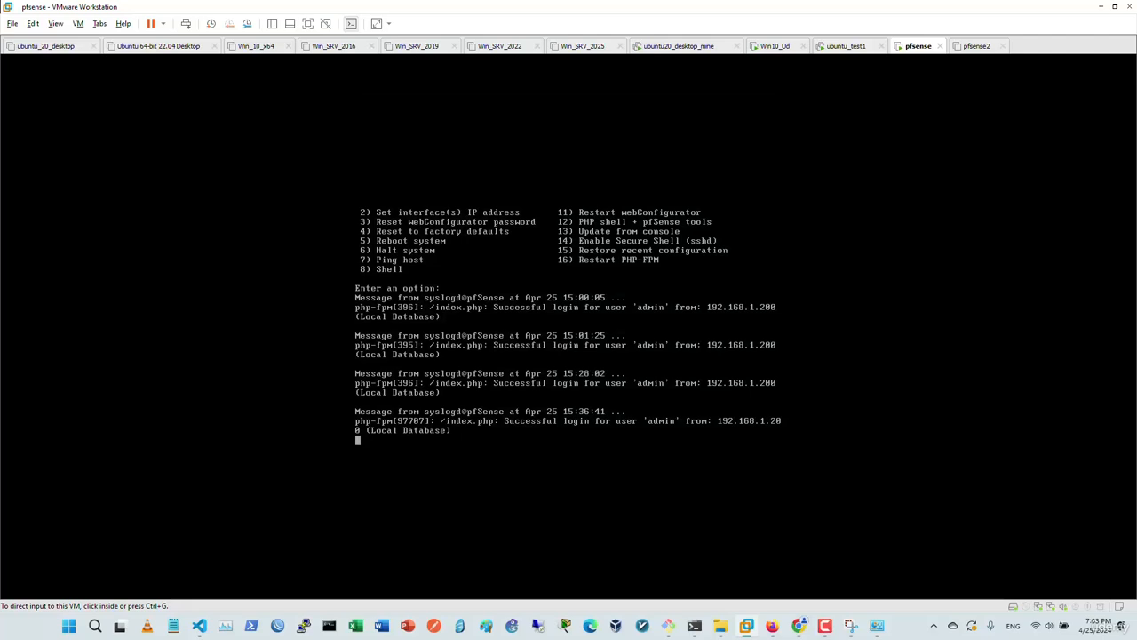
pyautogui.click(846, 47)
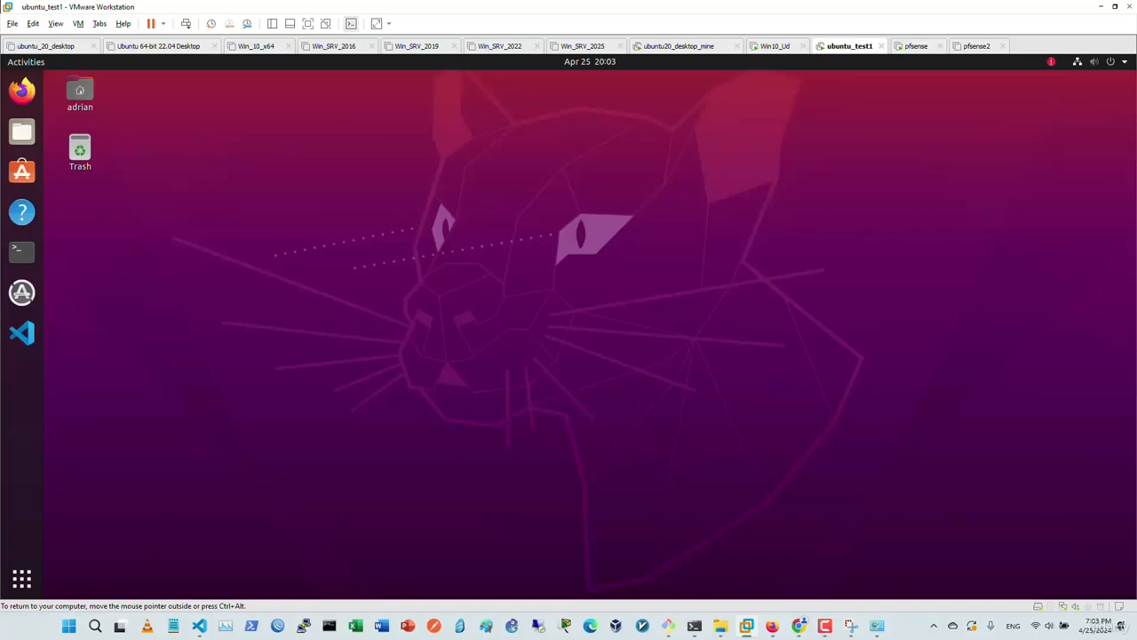
# Open the wired connection's IPv4 configuration via the system menu's Wired Settings.
pyautogui.click(1102, 61)
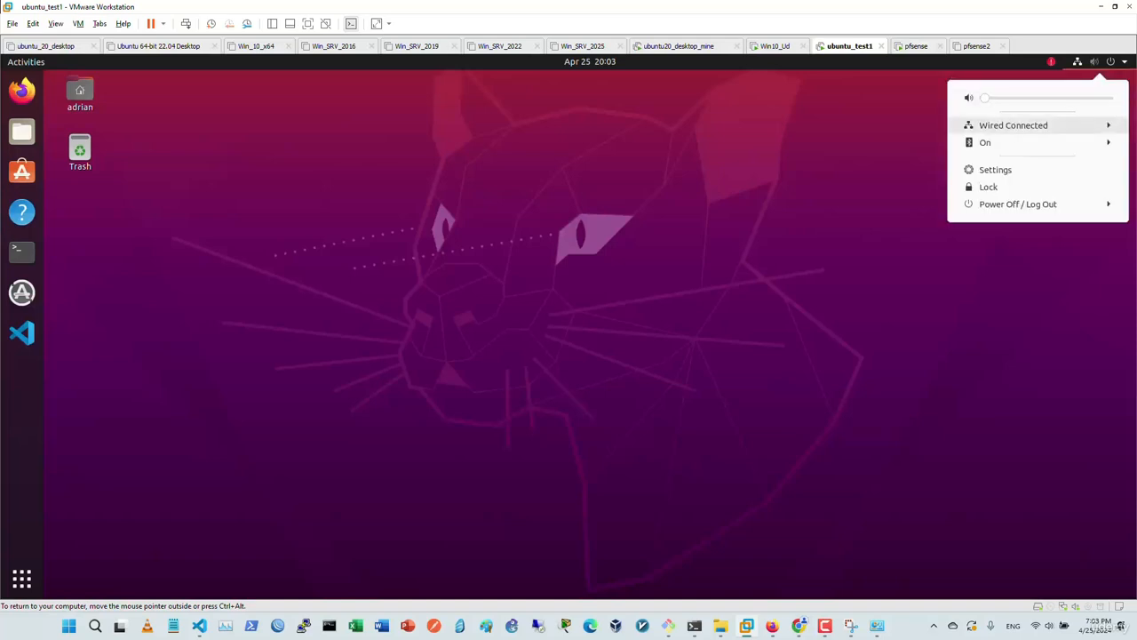
pyautogui.click(1014, 125)
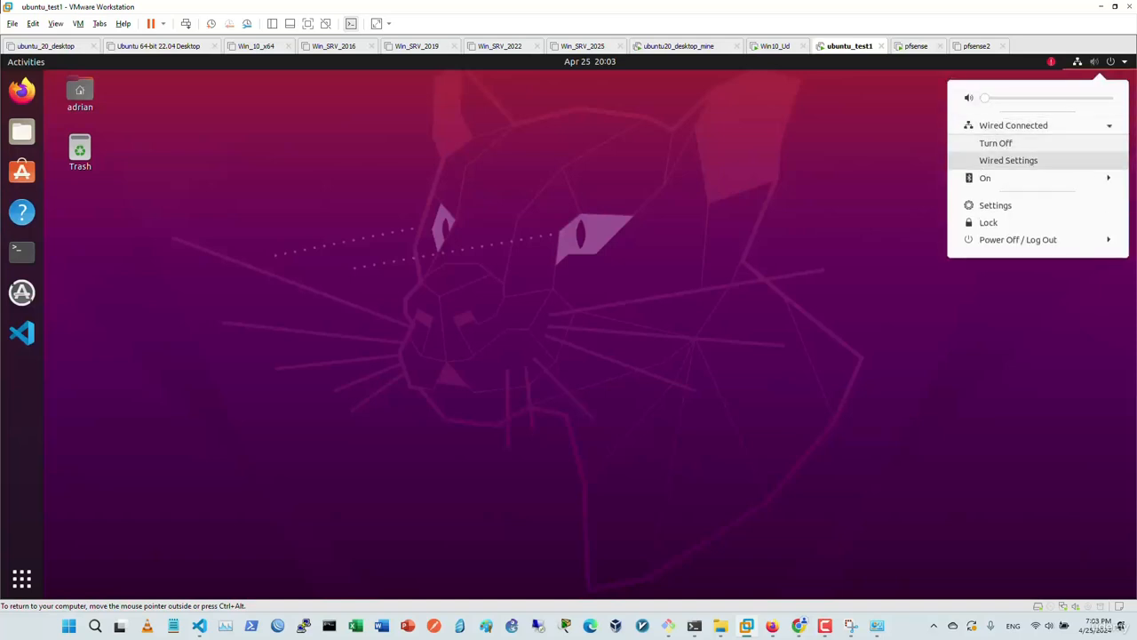
pyautogui.click(1009, 161)
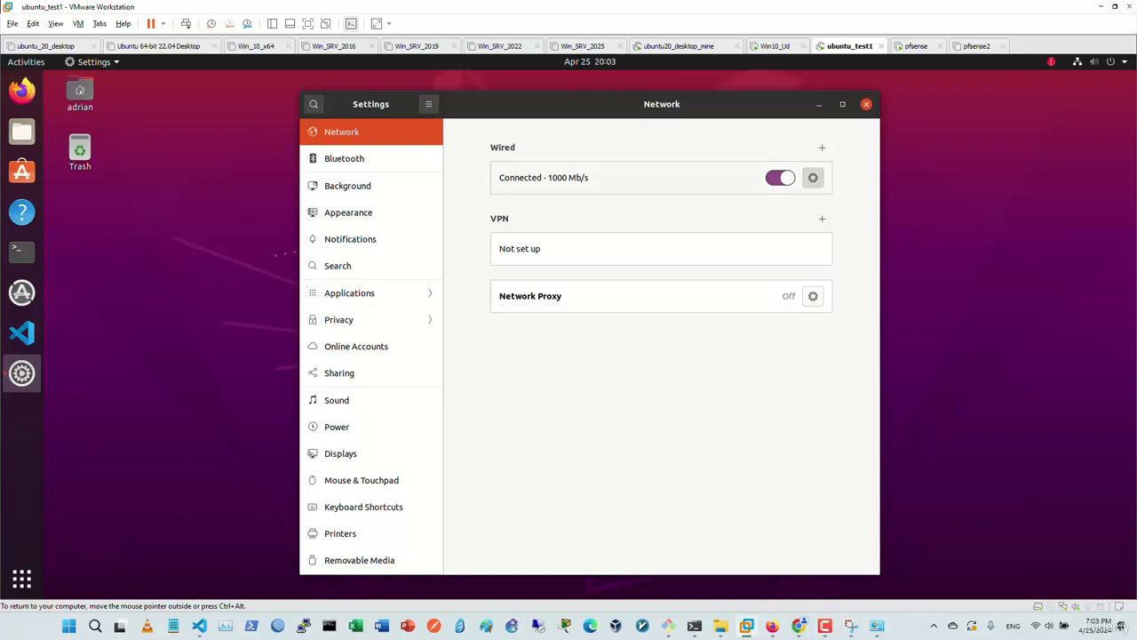
pyautogui.click(813, 177)
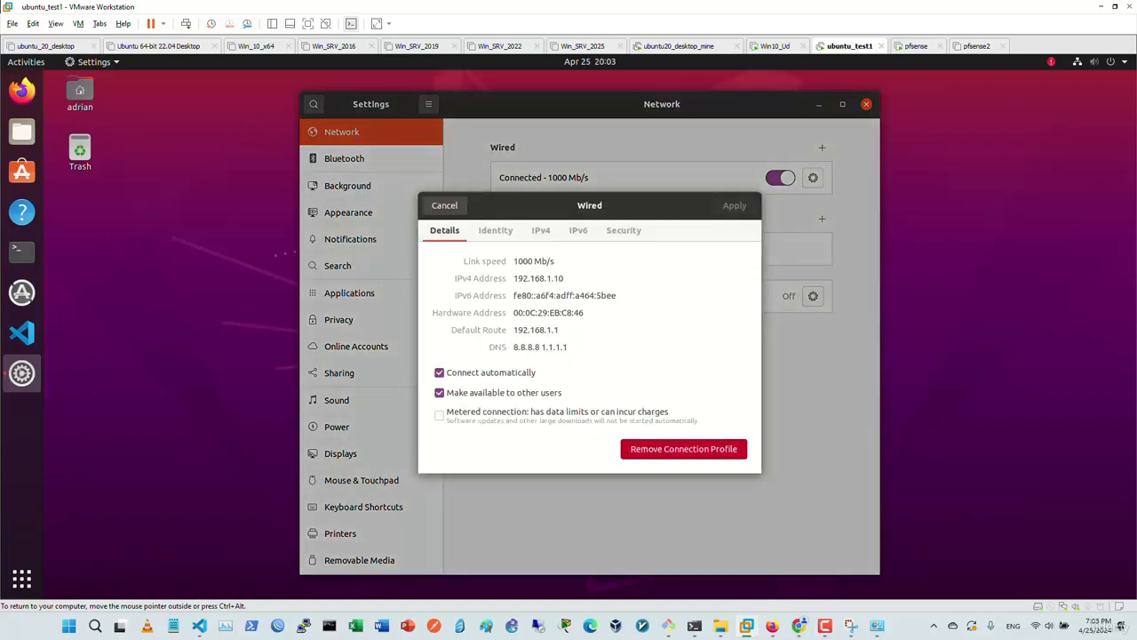
pyautogui.click(496, 231)
pyautogui.click(541, 231)
# Switch IPv4 to Automatic (DHCP), enable automatic DNS, delete 8.8.8.8, 1.1.1.1, and apply.
pyautogui.click(535, 279)
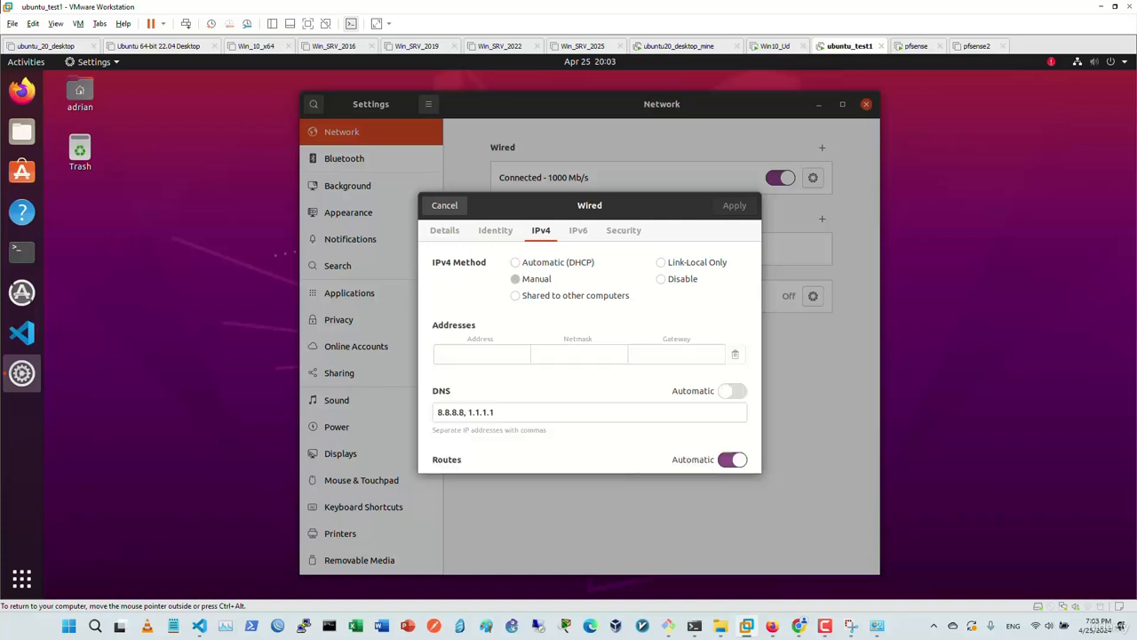
pyautogui.click(535, 262)
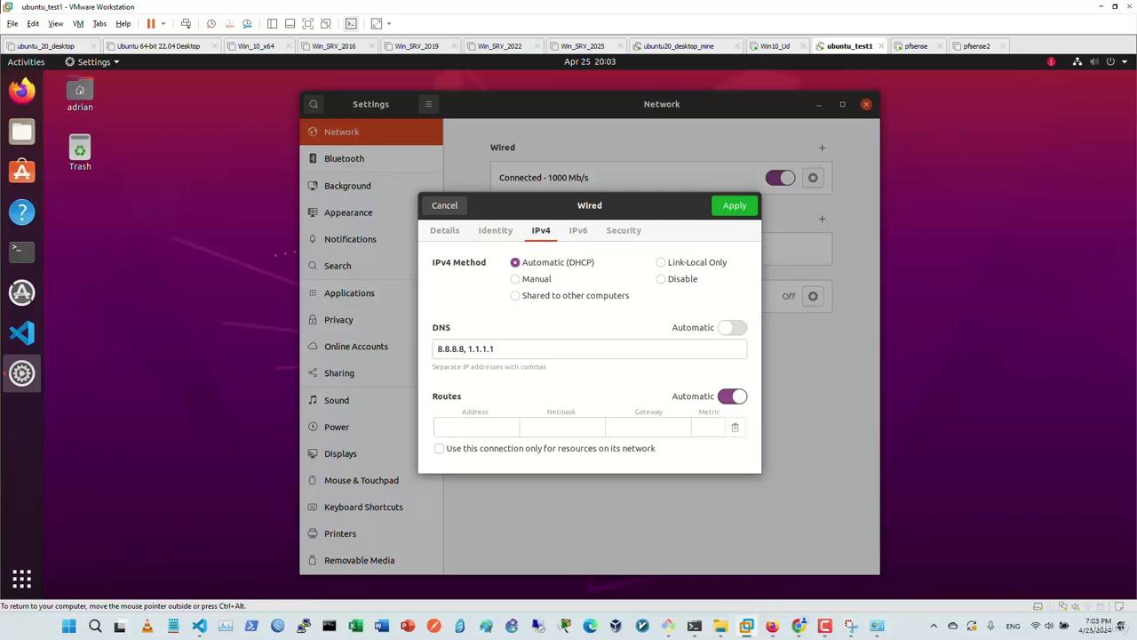
pyautogui.click(732, 328)
pyautogui.moveTo(499, 350); pyautogui.dragTo(435, 349)
pyautogui.press('BackSpace')
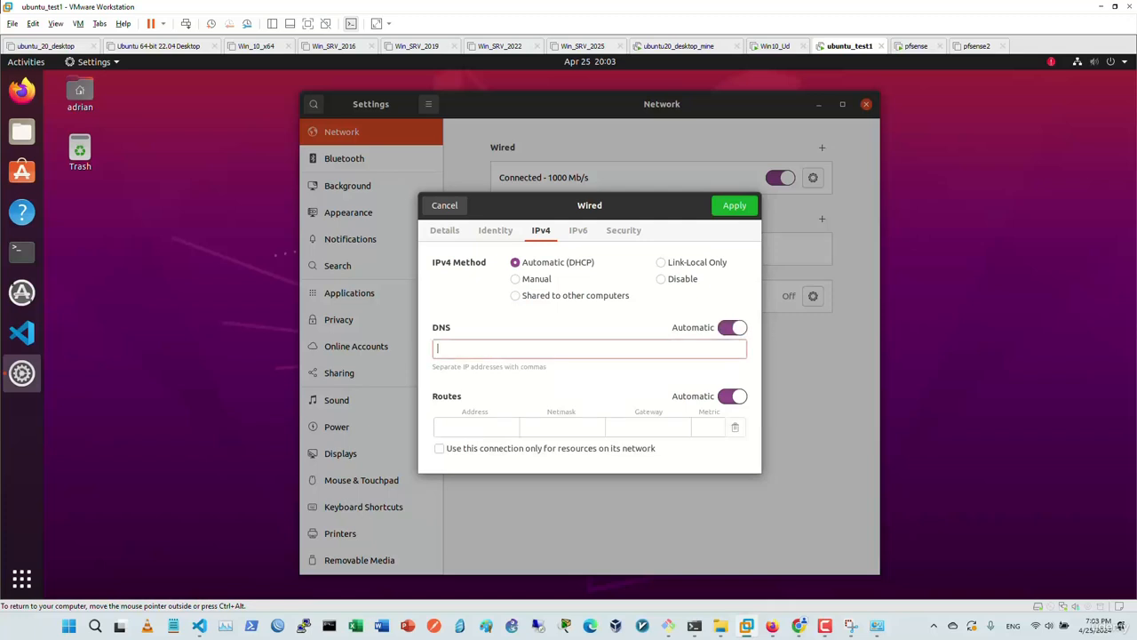
pyautogui.click(735, 205)
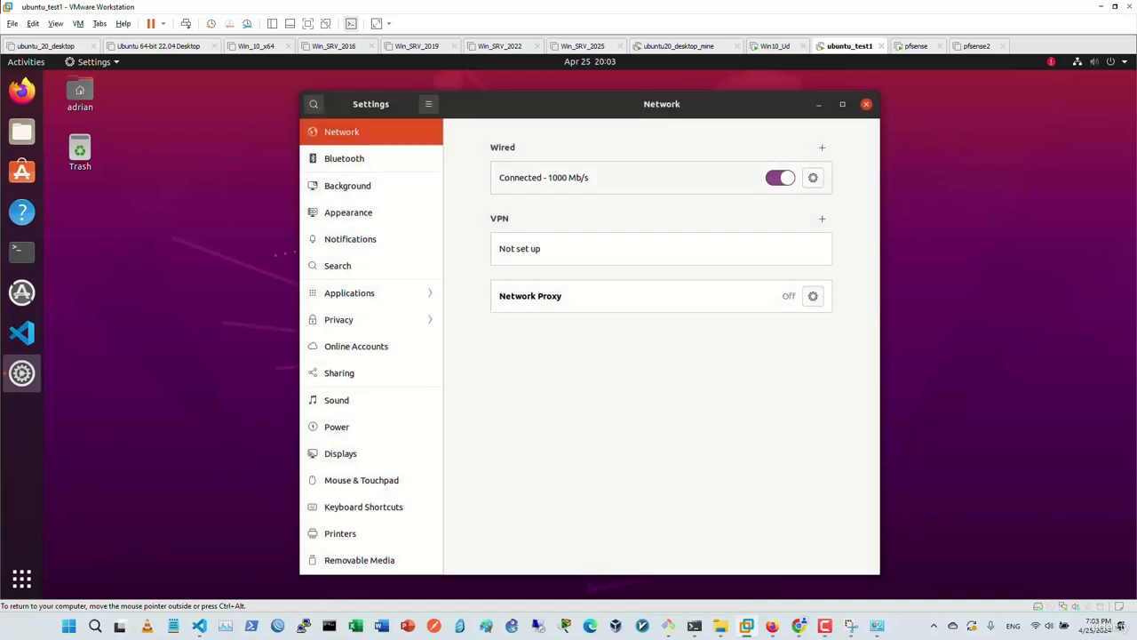
pyautogui.click(813, 177)
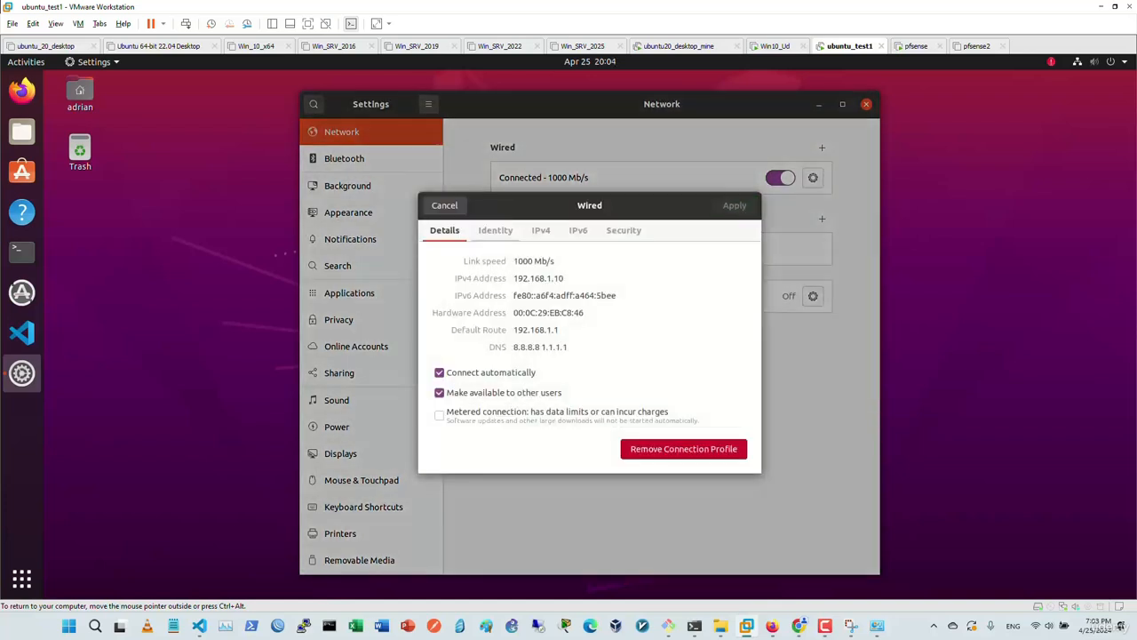
# Close the Wired dialog and toggle the wired connection off and back on.
pyautogui.click(496, 231)
pyautogui.click(445, 231)
pyautogui.click(556, 261)
pyautogui.click(445, 205)
pyautogui.click(780, 177)
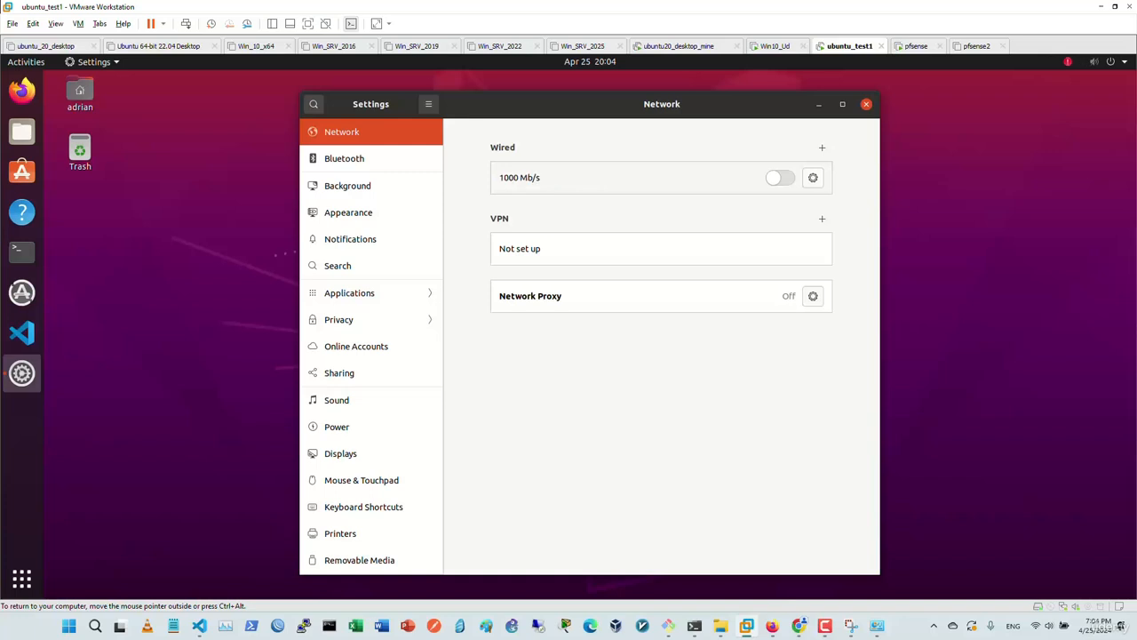
pyautogui.click(780, 178)
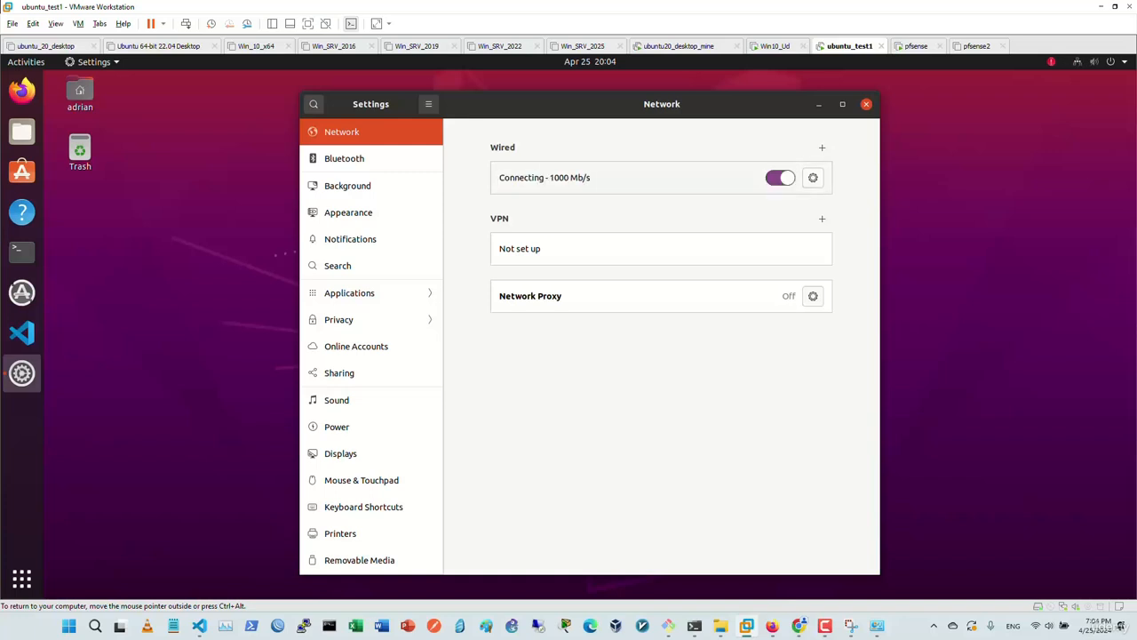
# Confirm the wired details show 192.168.1.101 with DNS 192.168.1.1, then close Settings.
pyautogui.click(813, 177)
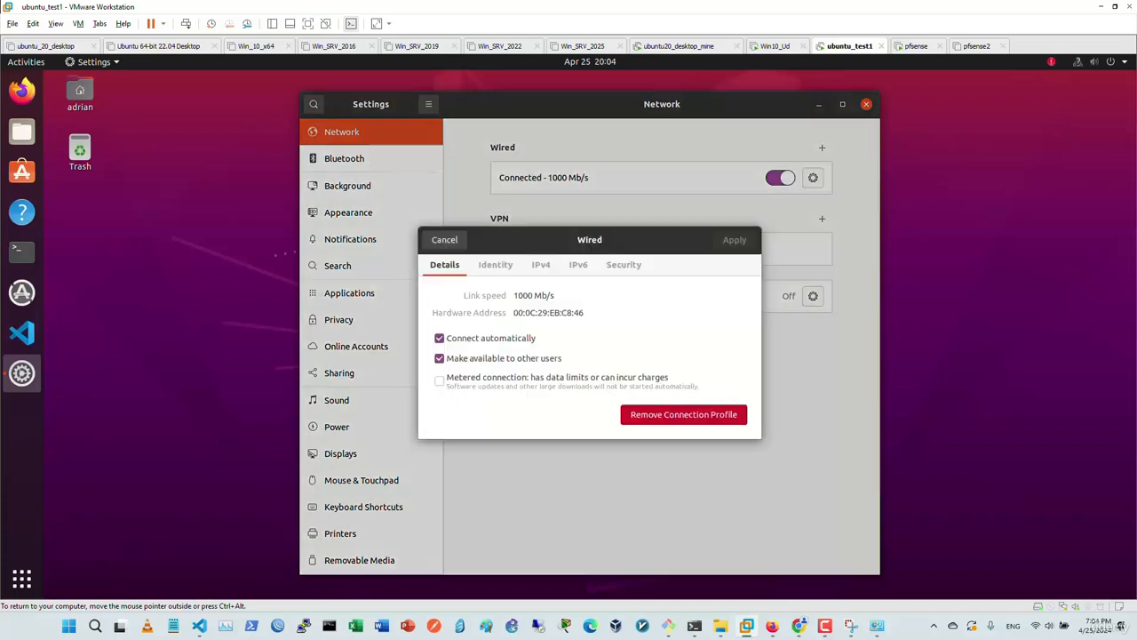
pyautogui.click(496, 265)
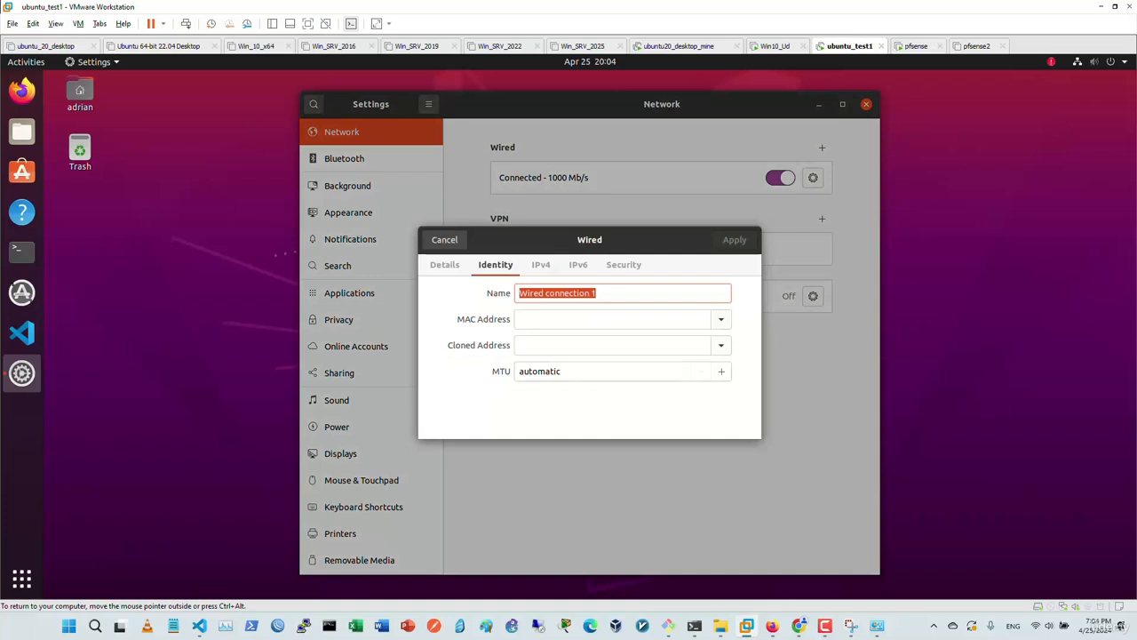
pyautogui.press('Escape')
pyautogui.click(813, 177)
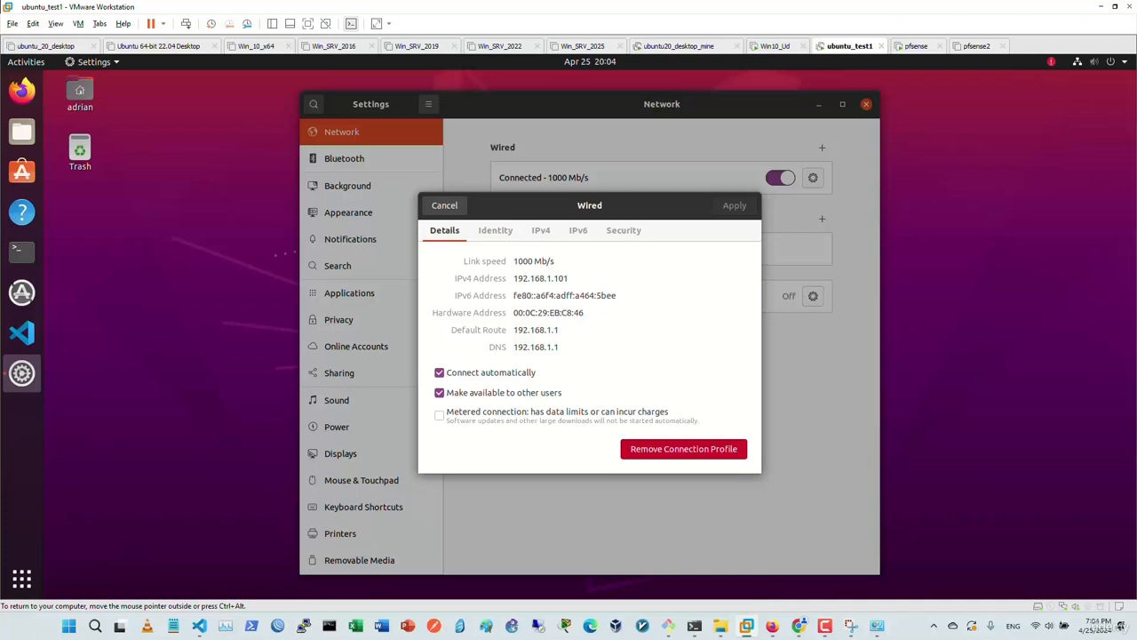
pyautogui.click(444, 205)
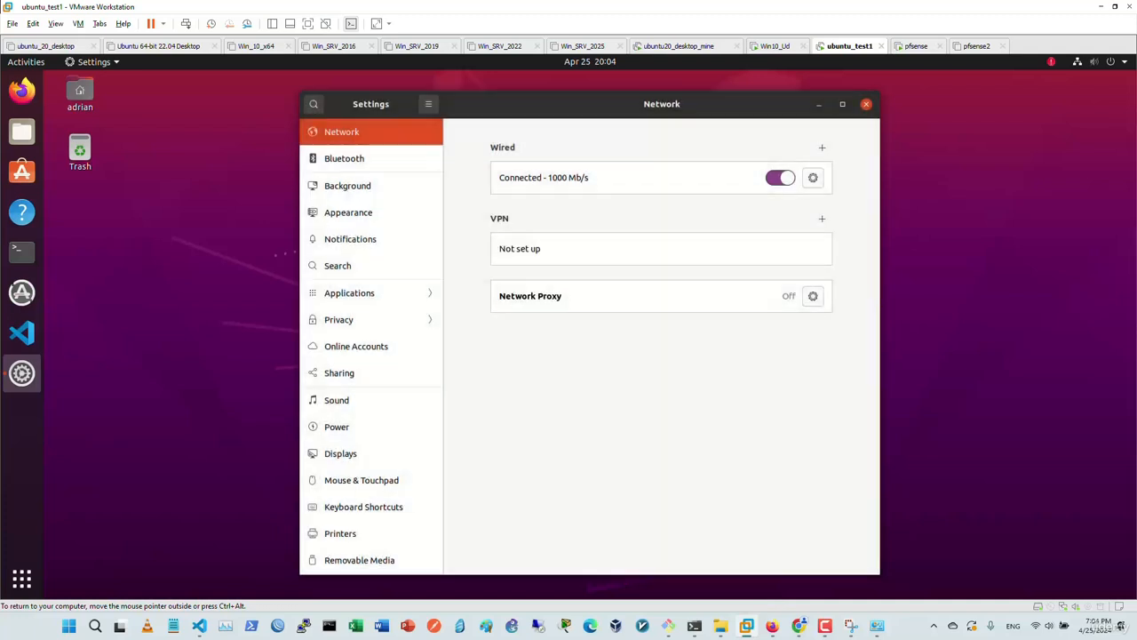
pyautogui.click(866, 104)
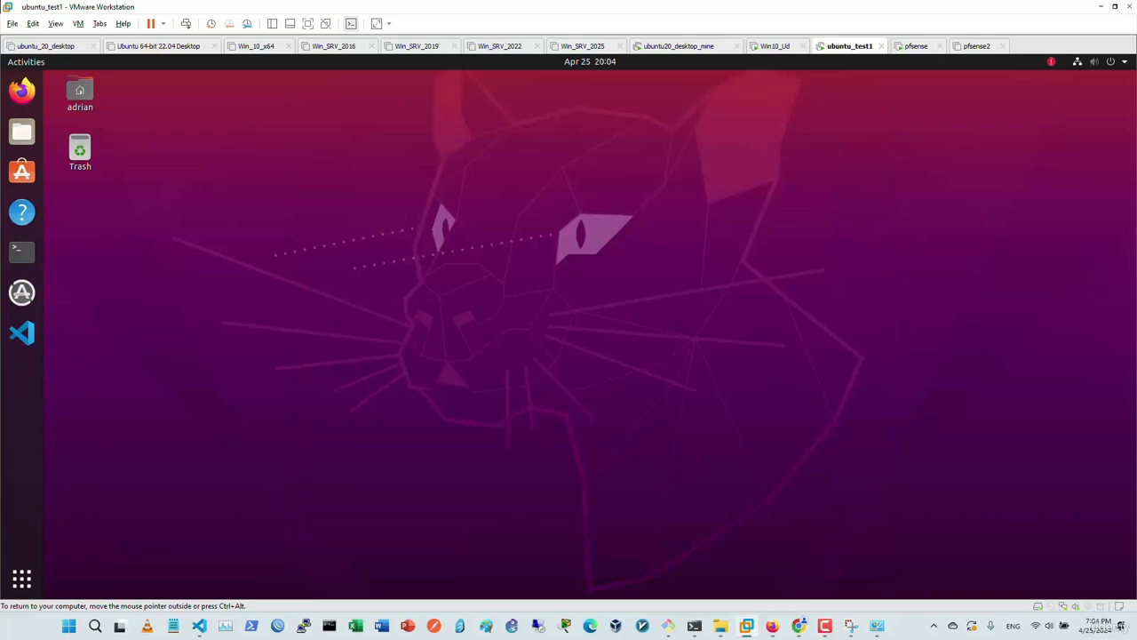
# In a maximized Ubuntu Terminal, confirm the 192.168.1.101 address and 192.168.1.1 default route with 'ip addr | grep 192.168' and 'route -n'.
pyautogui.click(22, 252)
pyautogui.press('super+Up')
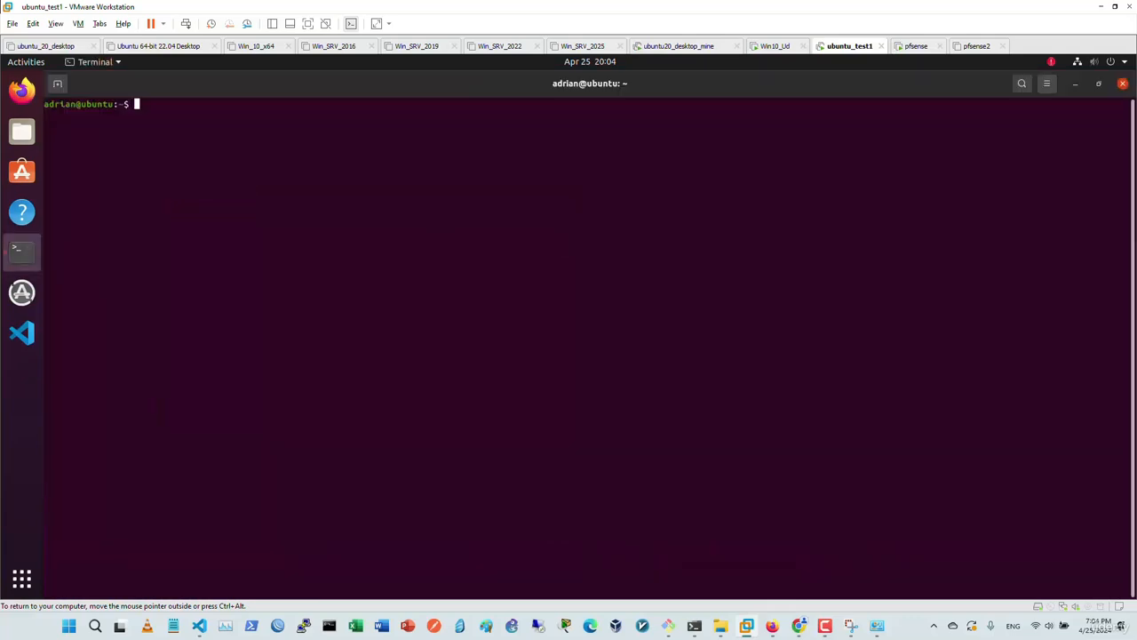
pyautogui.press('Return')
pyautogui.write('ip ad')
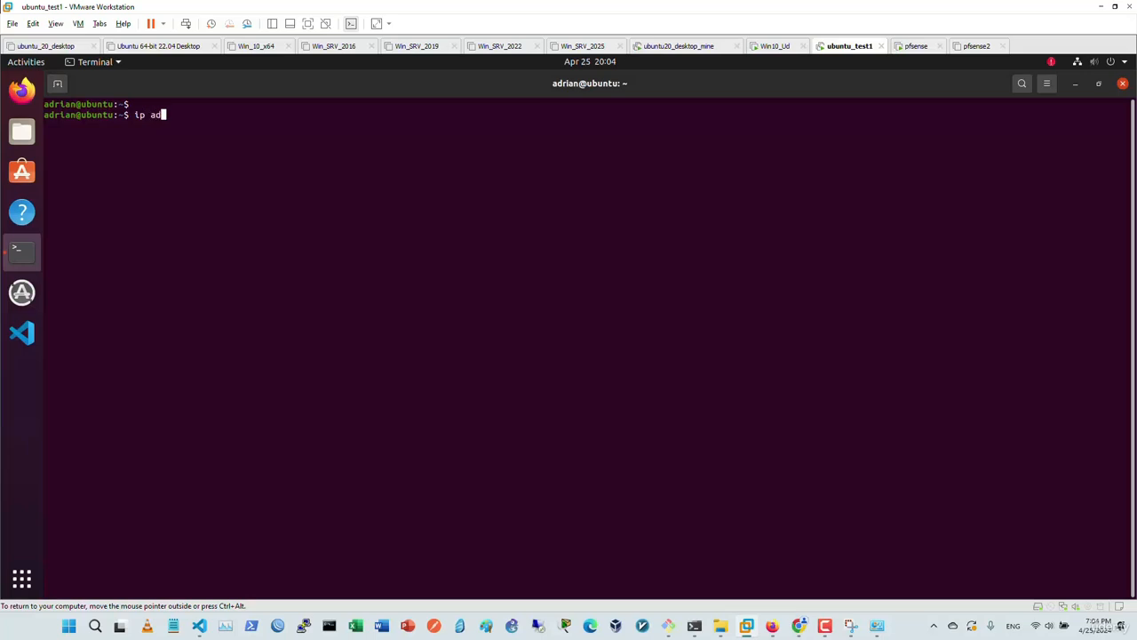
pyautogui.write('dr | grep 192.168')
pyautogui.press('Return')
pyautogui.write('route -n')
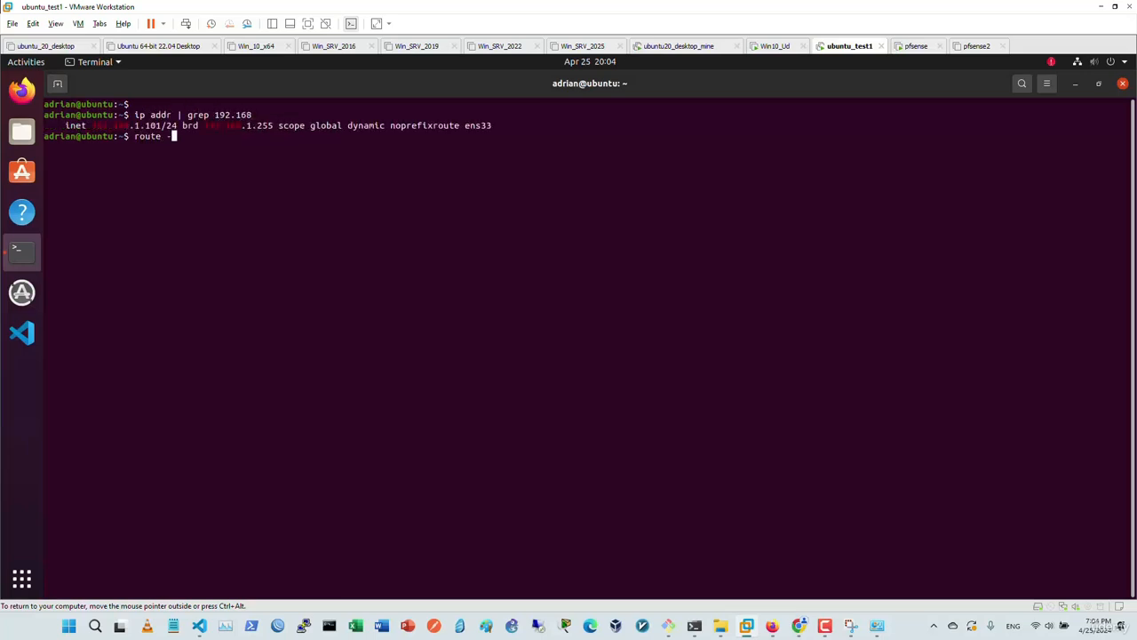
pyautogui.press('Return')
pyautogui.press('Return')
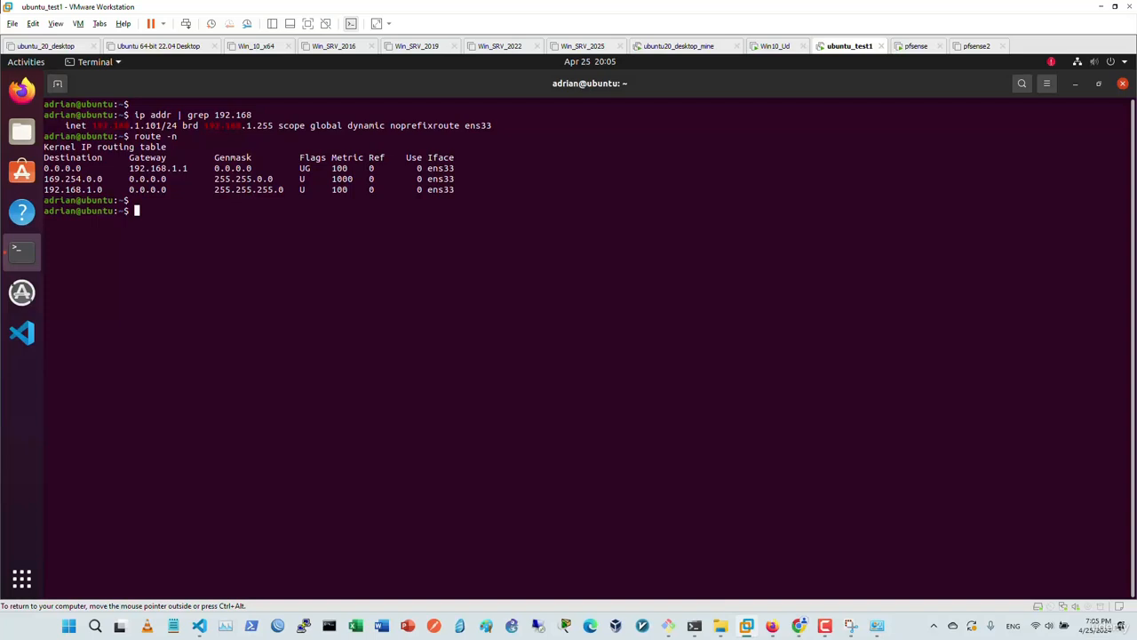
pyautogui.press('Return')
# Ping 4.2.2.4, google.com and 1.1.1.1, stopping each with Ctrl+C, and confirm replies arrive.
pyautogui.write('ping ')
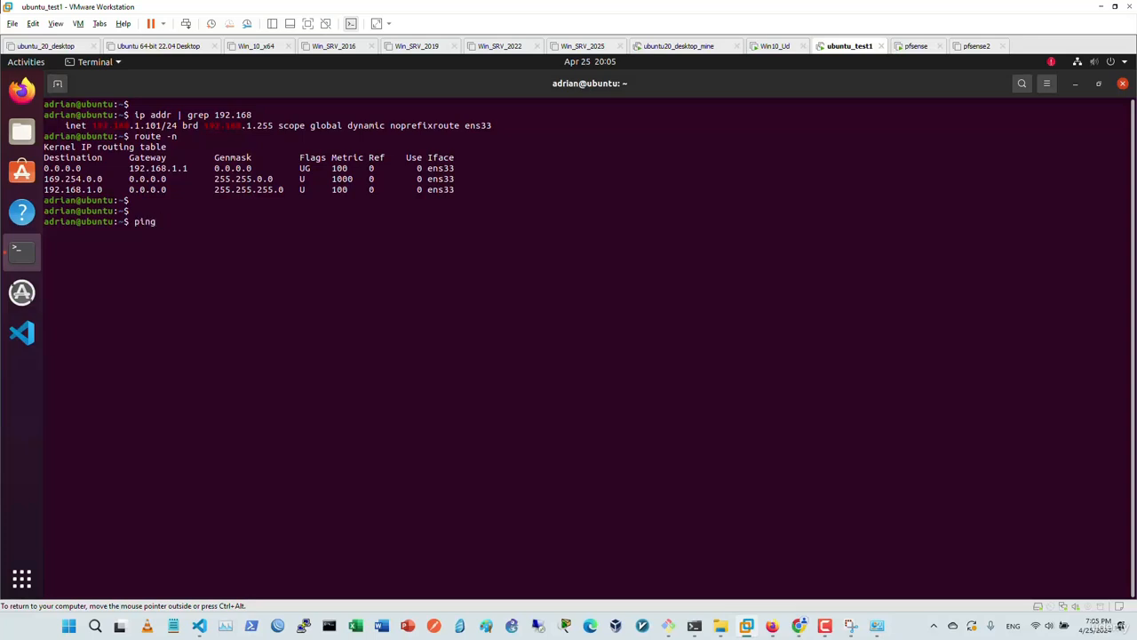
pyautogui.write('4.2.2.4')
pyautogui.press('Return')
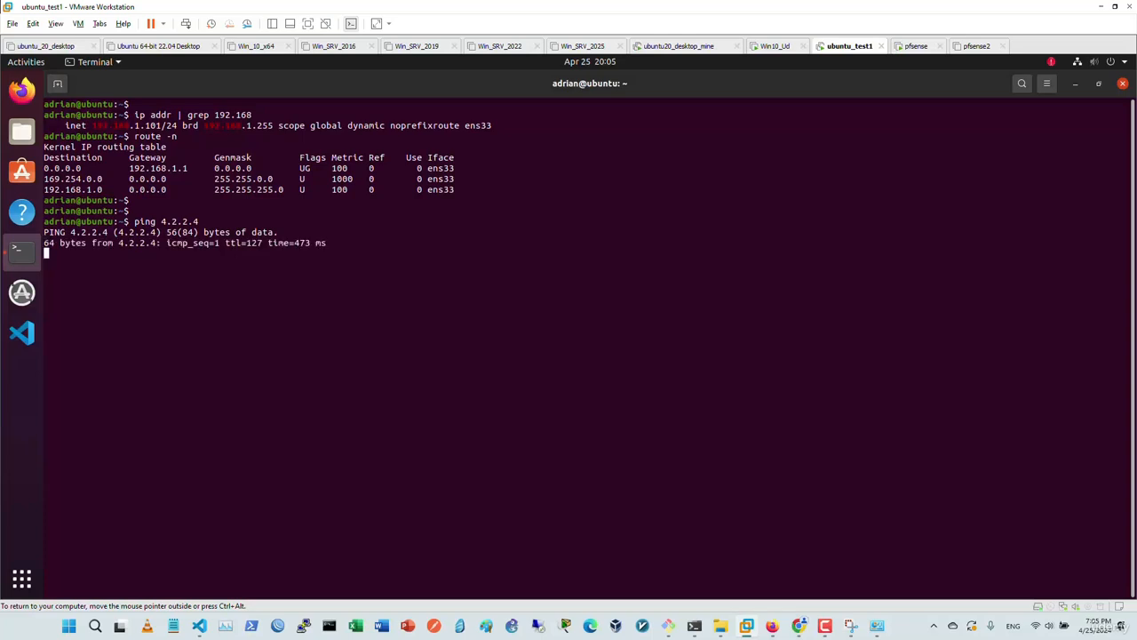
pyautogui.hotkey('ctrl', 'c')
pyautogui.write('ping google.com')
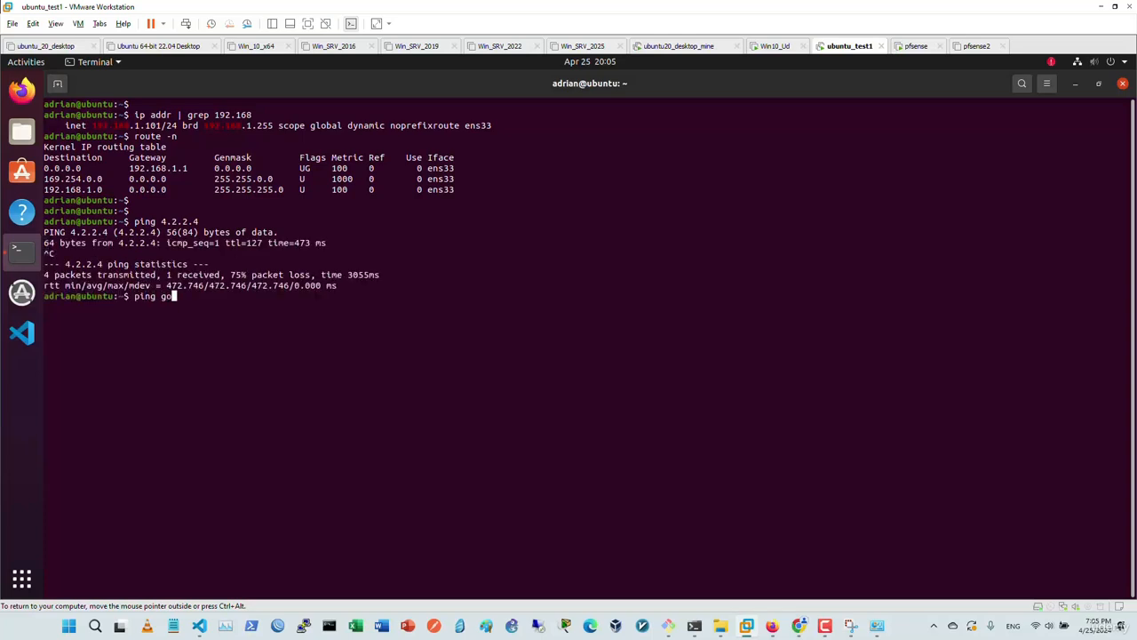
pyautogui.press('Return')
pyautogui.hotkey('ctrl', 'c')
pyautogui.write('ping 1.1.1.1')
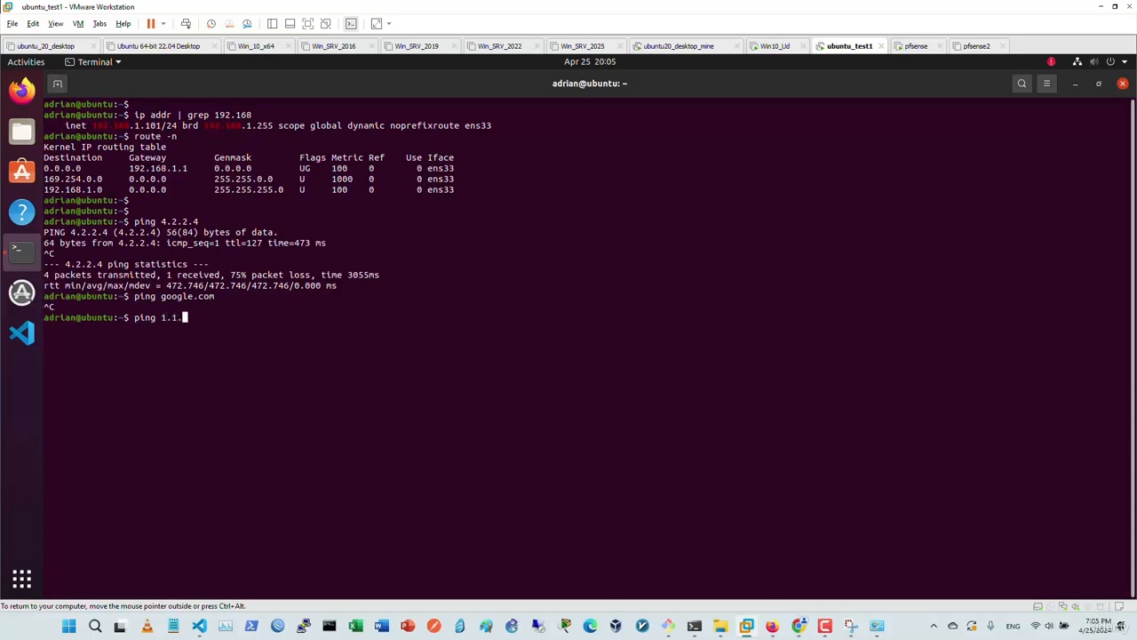
pyautogui.press('Return')
pyautogui.hotkey('ctrl', 'c')
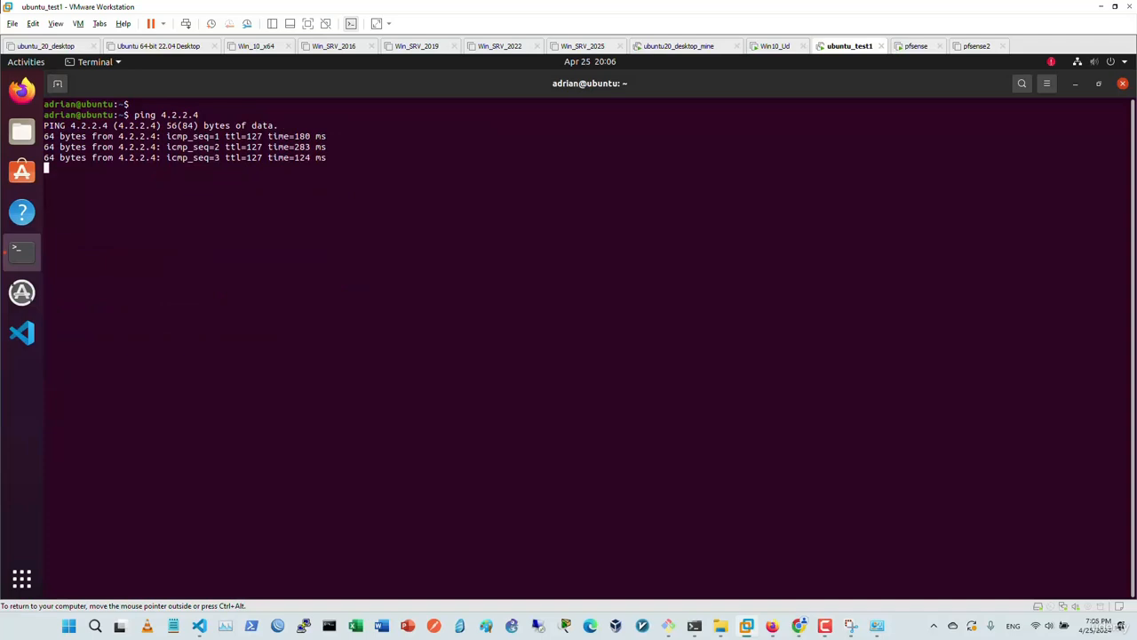
pyautogui.hotkey('ctrl', 'c')
pyautogui.write('ping google.com')
pyautogui.press('Return')
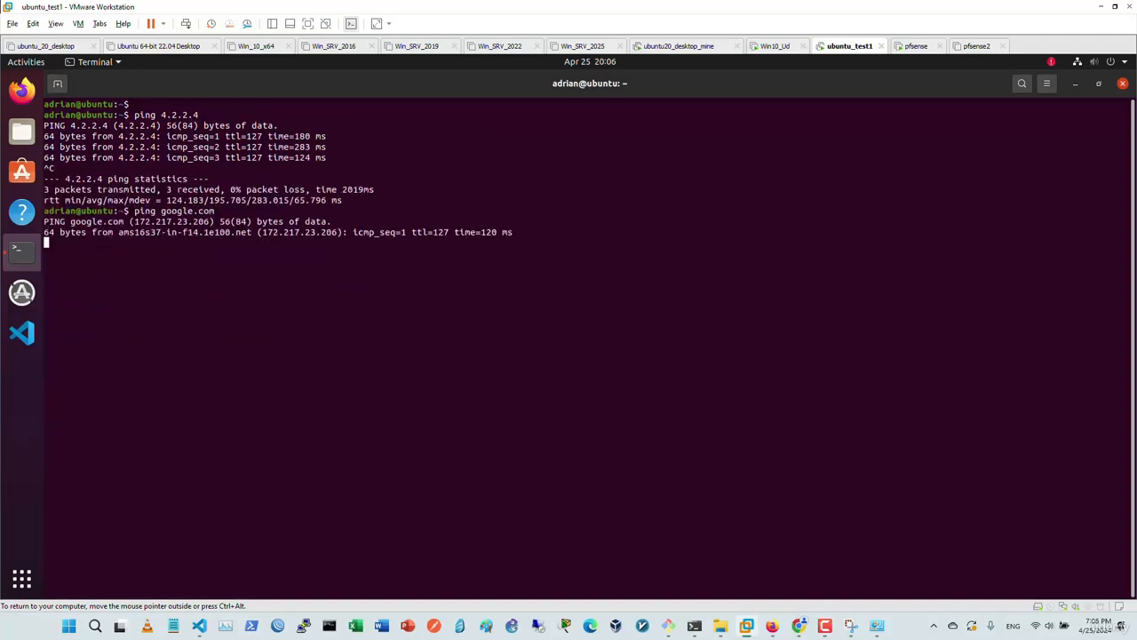
pyautogui.hotkey('ctrl', 'c')
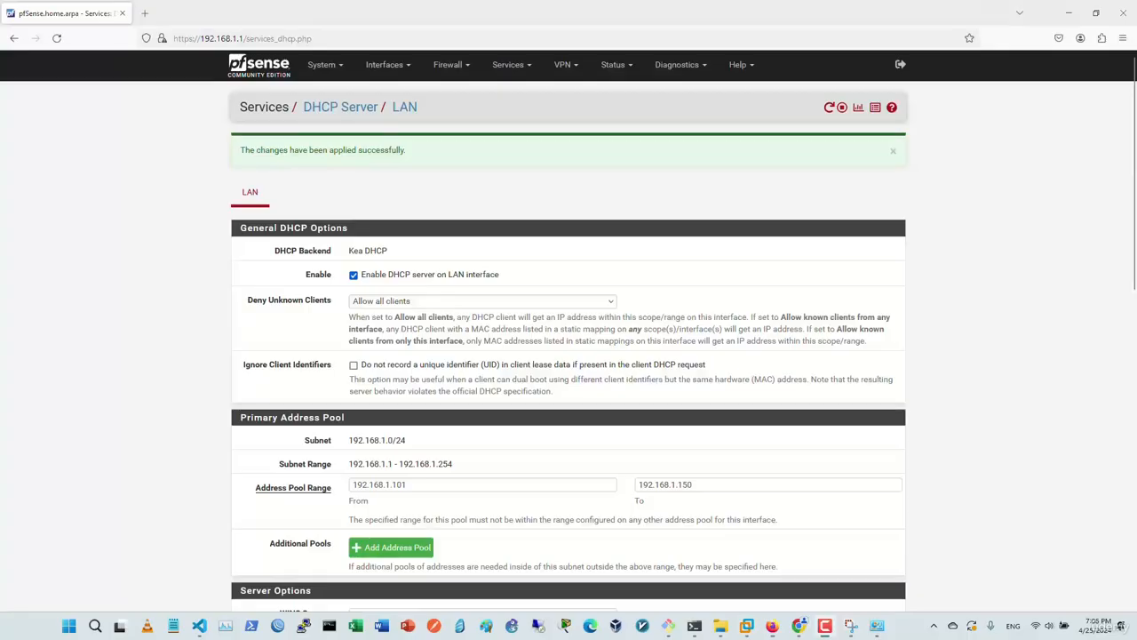
# Under Firewall > NAT > Outbound, select Manual Outbound NAT rule generation, then save and apply it.
pyautogui.click(448, 64)
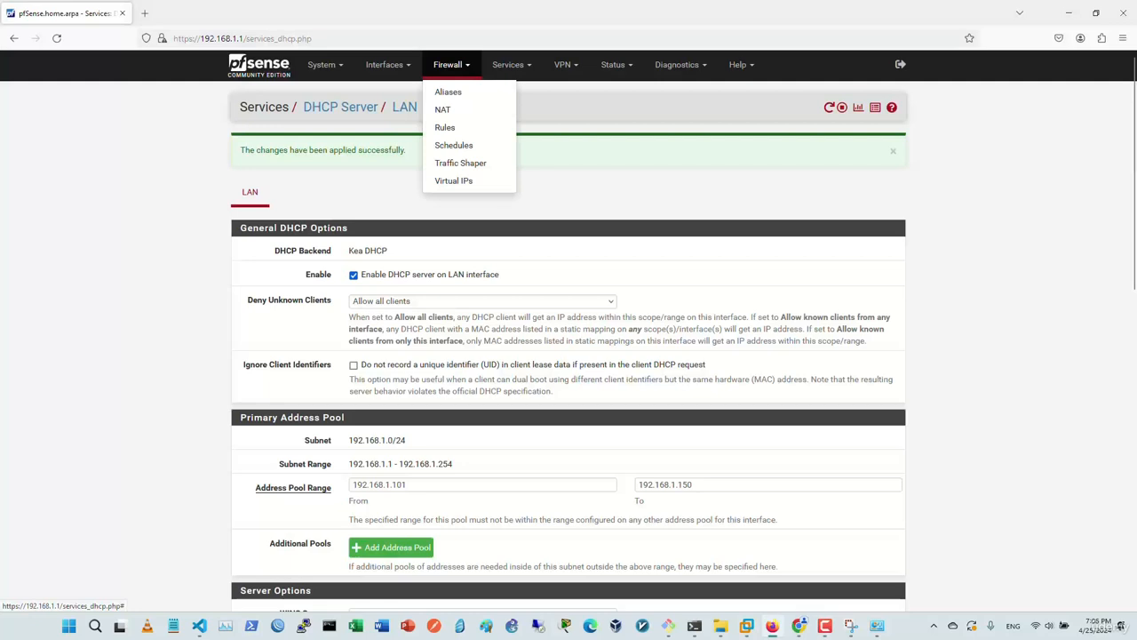
pyautogui.click(443, 109)
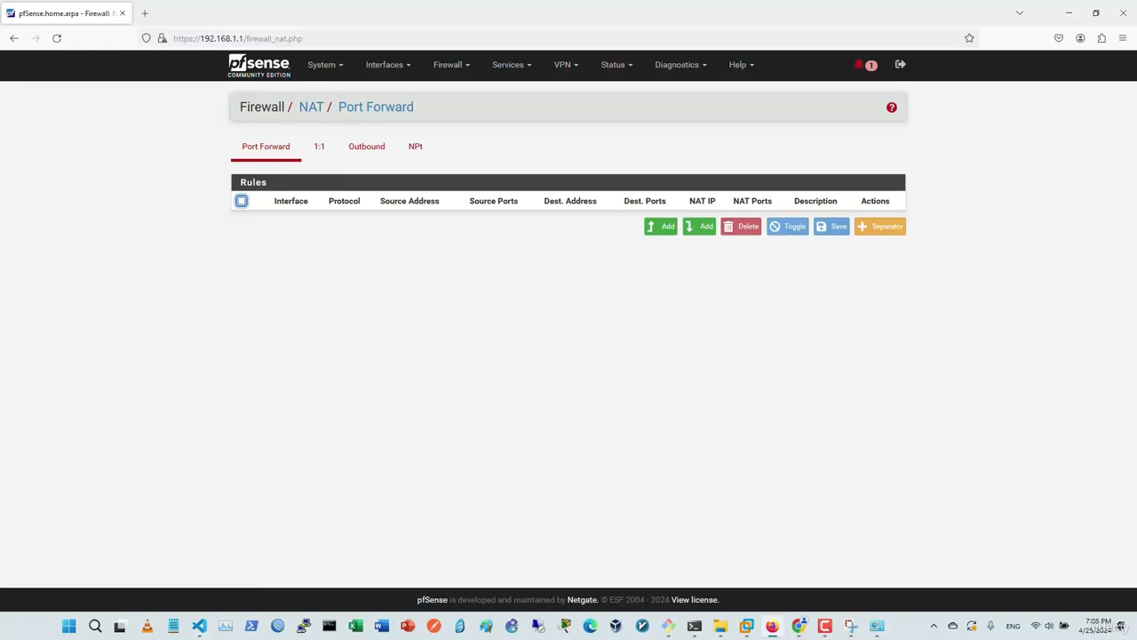
pyautogui.click(319, 146)
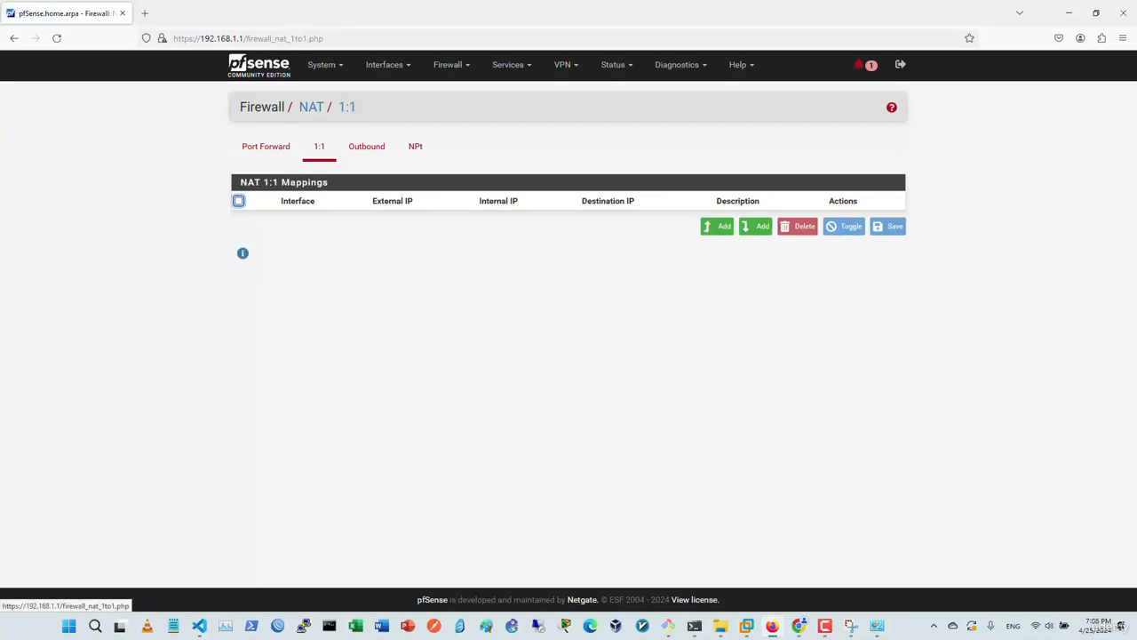
pyautogui.click(366, 147)
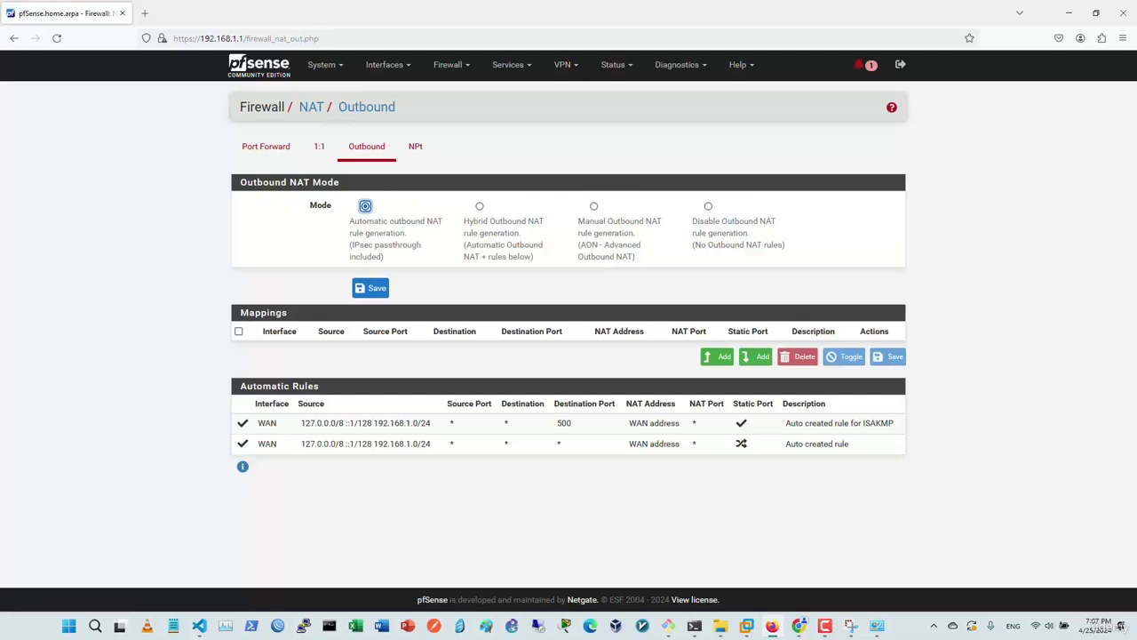
pyautogui.click(594, 206)
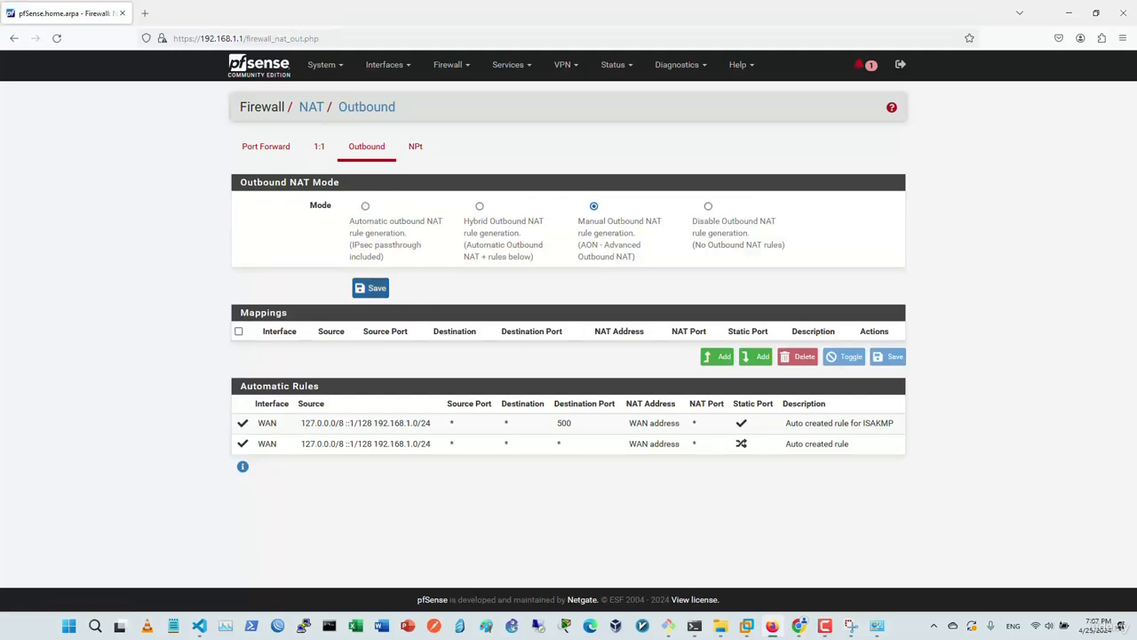
pyautogui.click(370, 288)
pyautogui.click(879, 155)
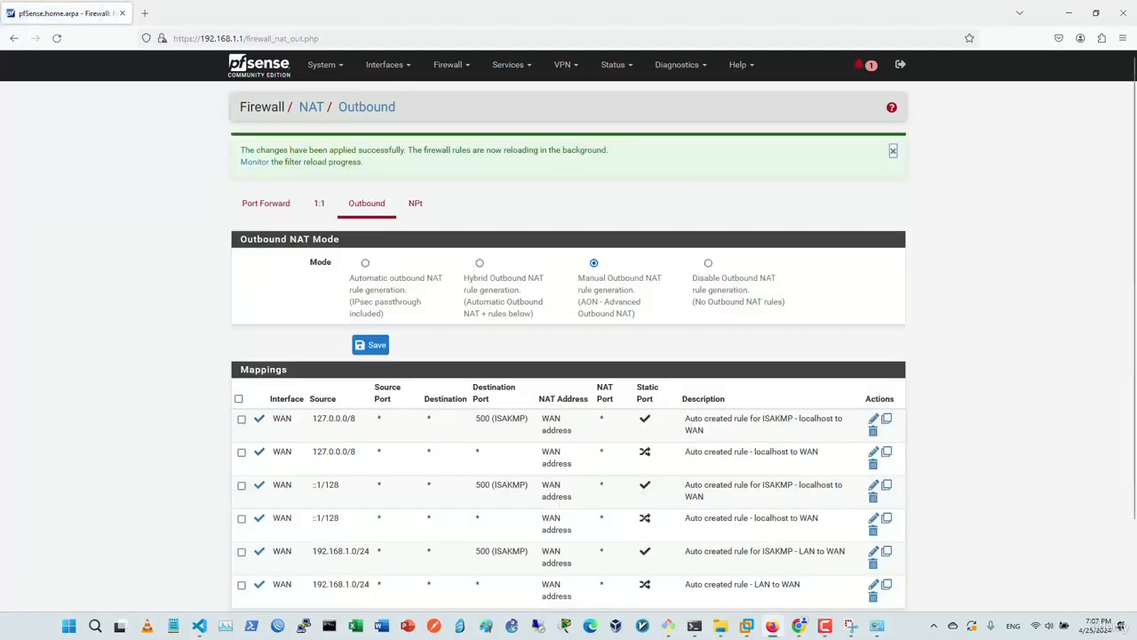
pyautogui.scroll(-2, 569, 331)
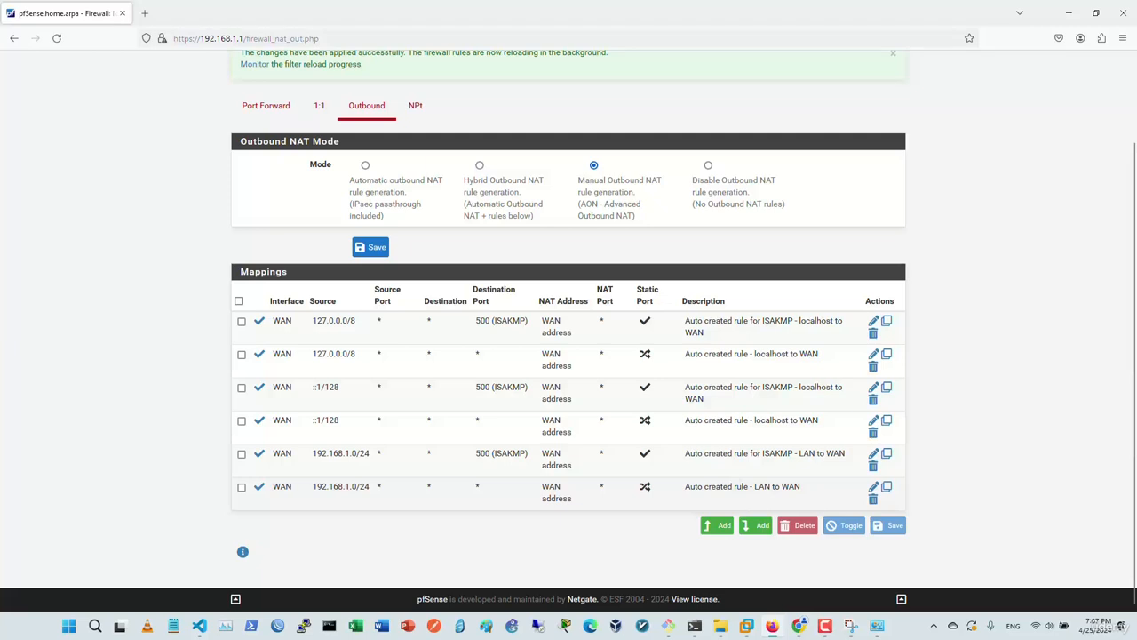
# Open the LAN to WAN outbound mapping for editing and leave its interface set to WAN.
pyautogui.click(873, 486)
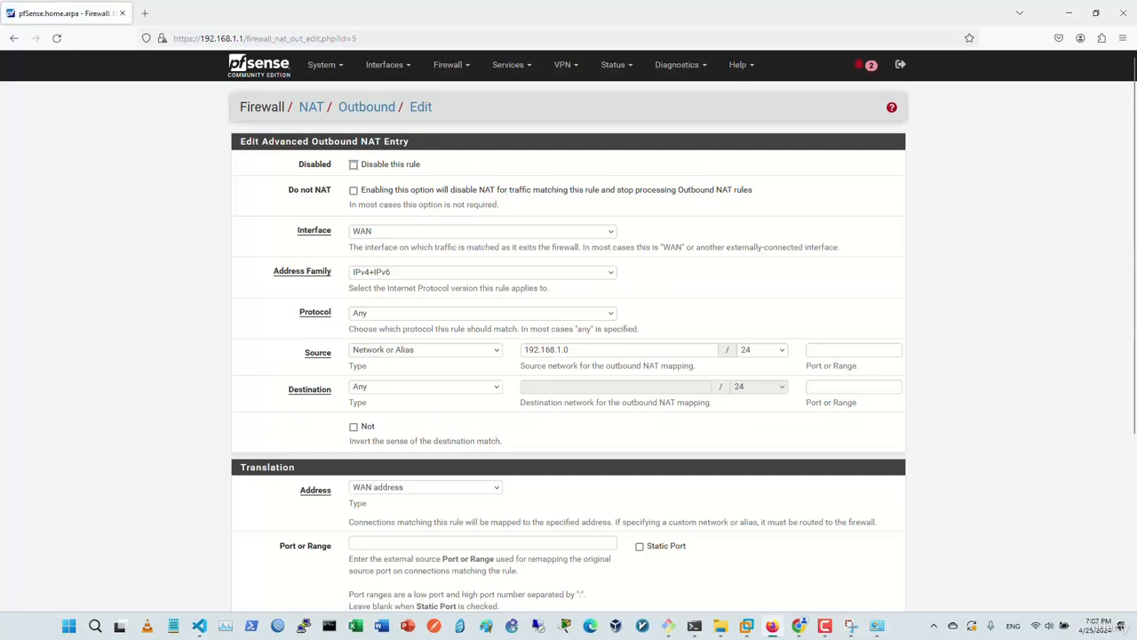
pyautogui.scroll(-3, 569, 355)
pyautogui.scroll(3, 569, 355)
pyautogui.click(483, 231)
pyautogui.click(482, 231)
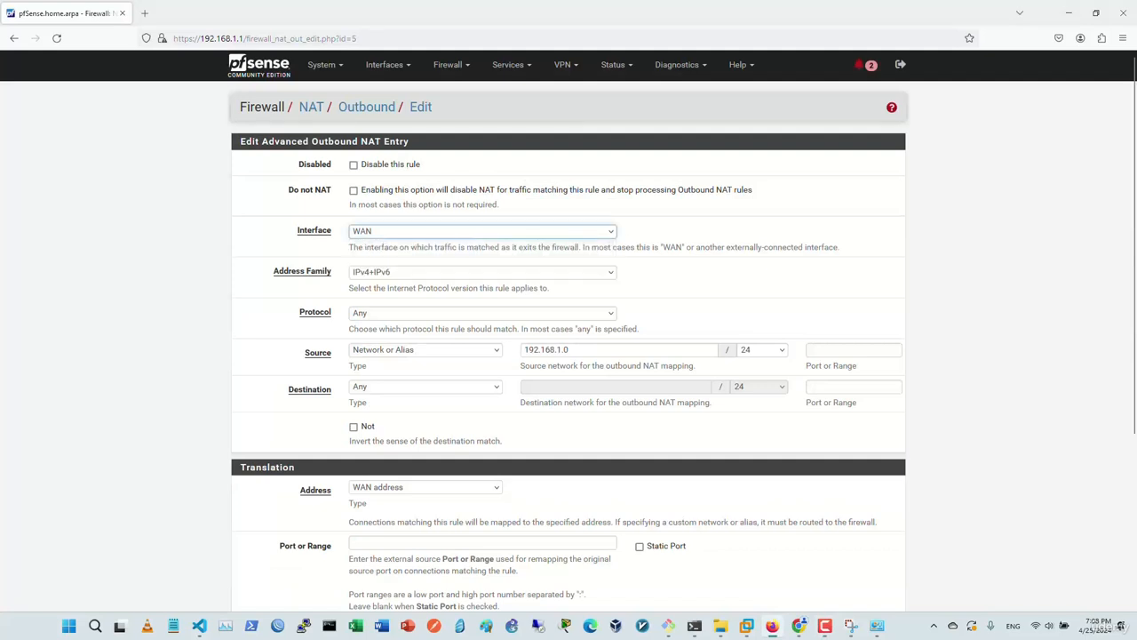
pyautogui.click(483, 231)
pyautogui.click(482, 231)
# Review the mapping, keeping address family IPv4+IPv6, protocol Any, and source Network or Alias 192.168.1.0.
pyautogui.click(483, 272)
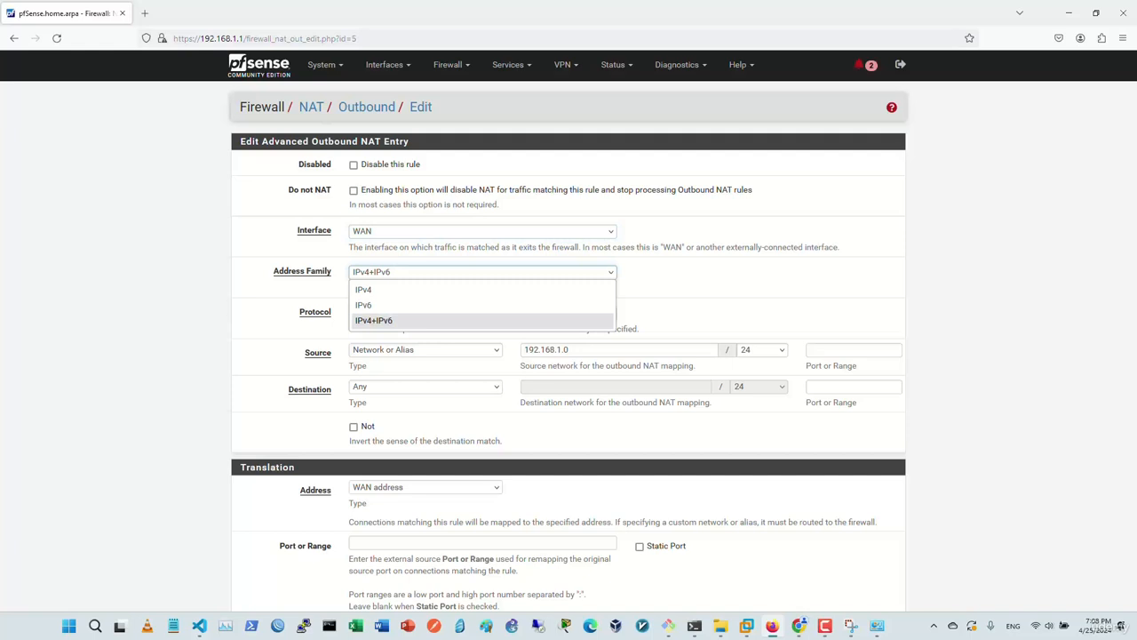
pyautogui.click(374, 321)
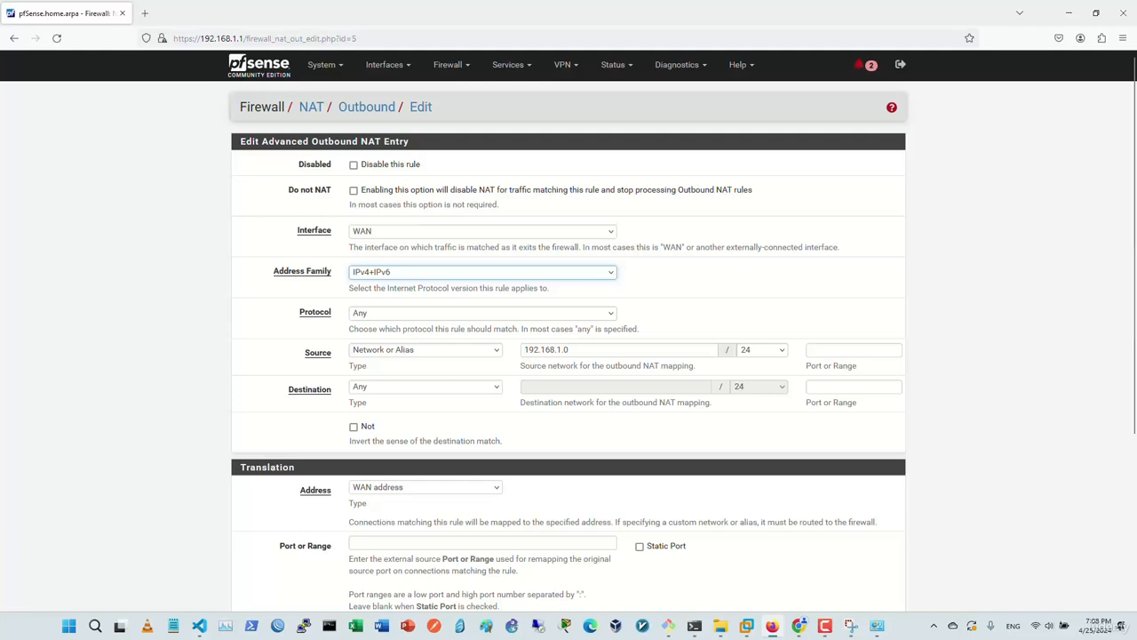
pyautogui.click(483, 313)
pyautogui.click(482, 330)
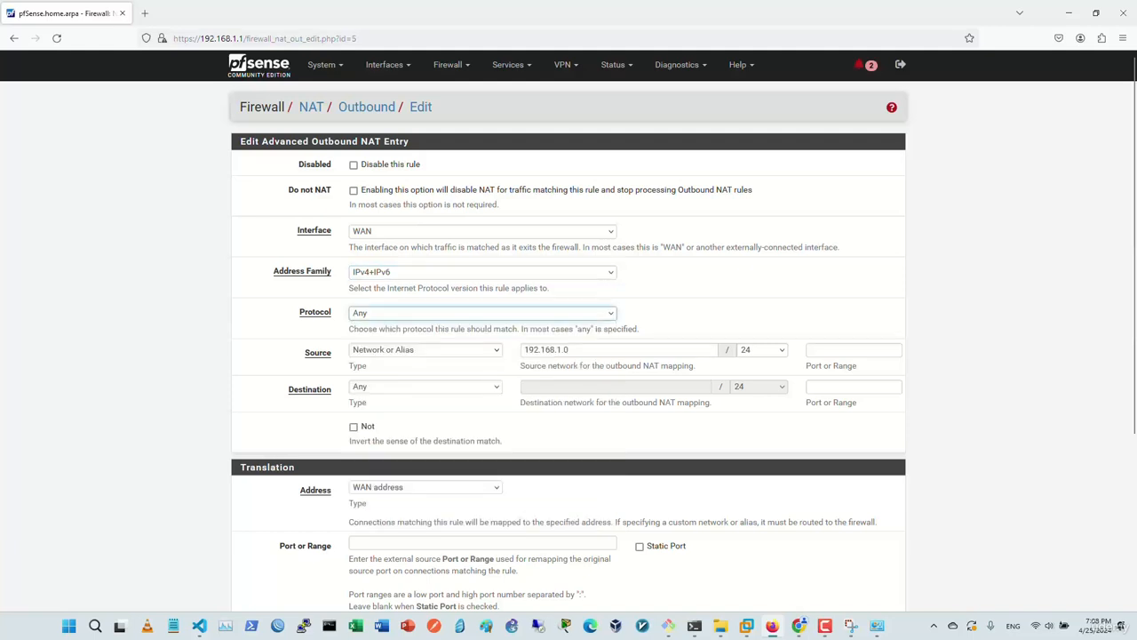
pyautogui.click(425, 350)
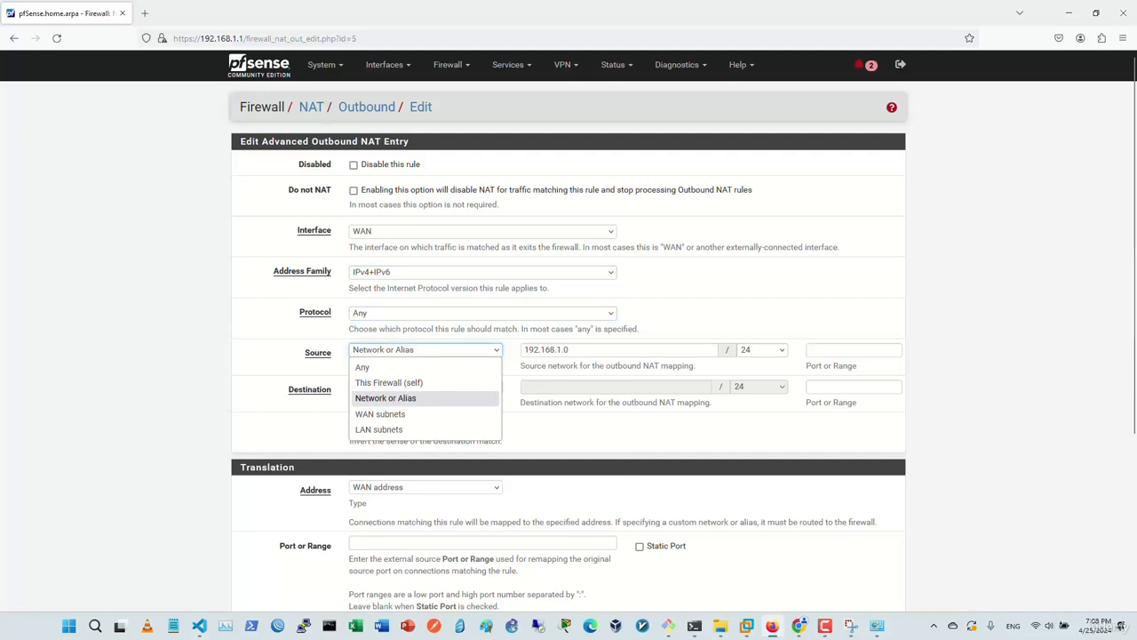
pyautogui.click(426, 398)
pyautogui.click(567, 350)
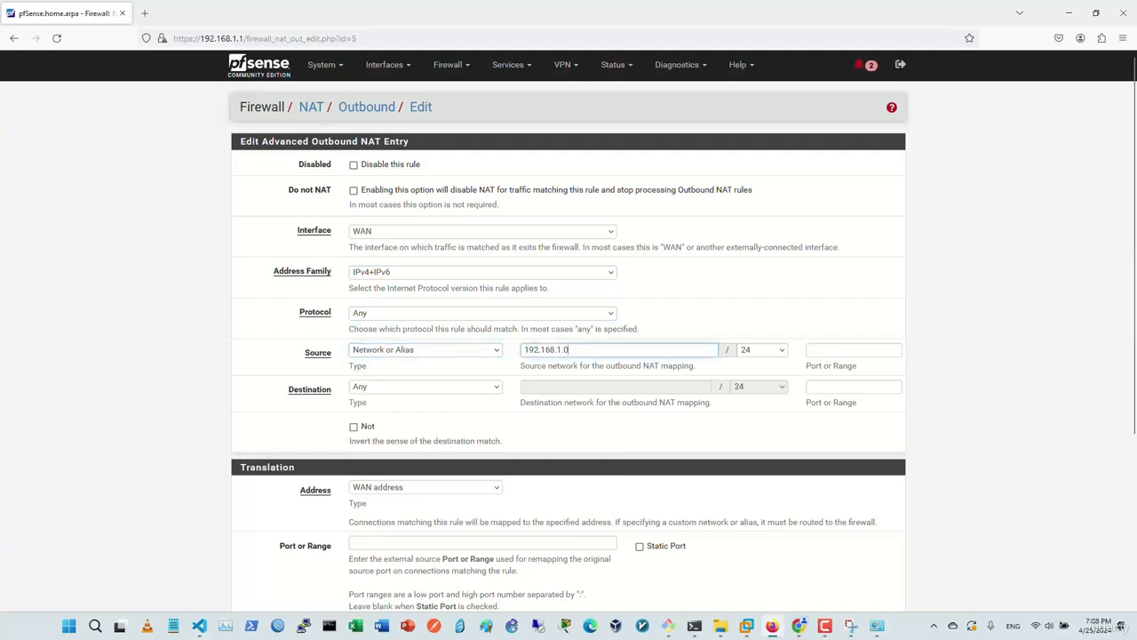
pyautogui.doubleClick(568, 350)
pyautogui.click(568, 350)
pyautogui.rightClick(228, 71)
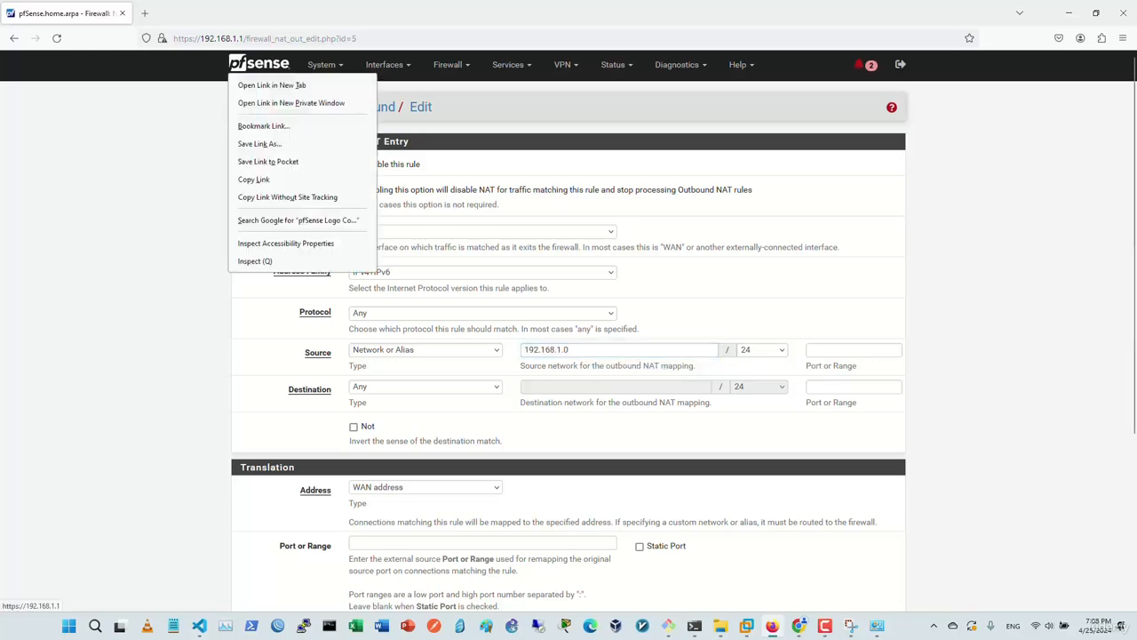
pyautogui.rightClick(266, 67)
pyautogui.click(309, 76)
pyautogui.click(200, 12)
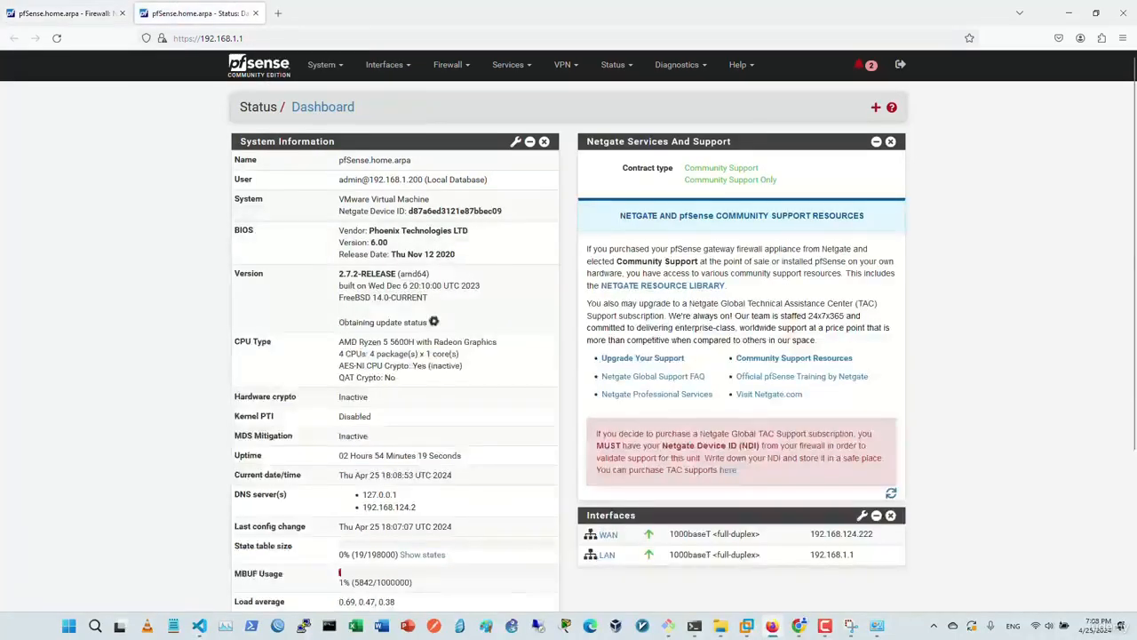
pyautogui.scroll(-1, 569, 328)
pyautogui.click(606, 494)
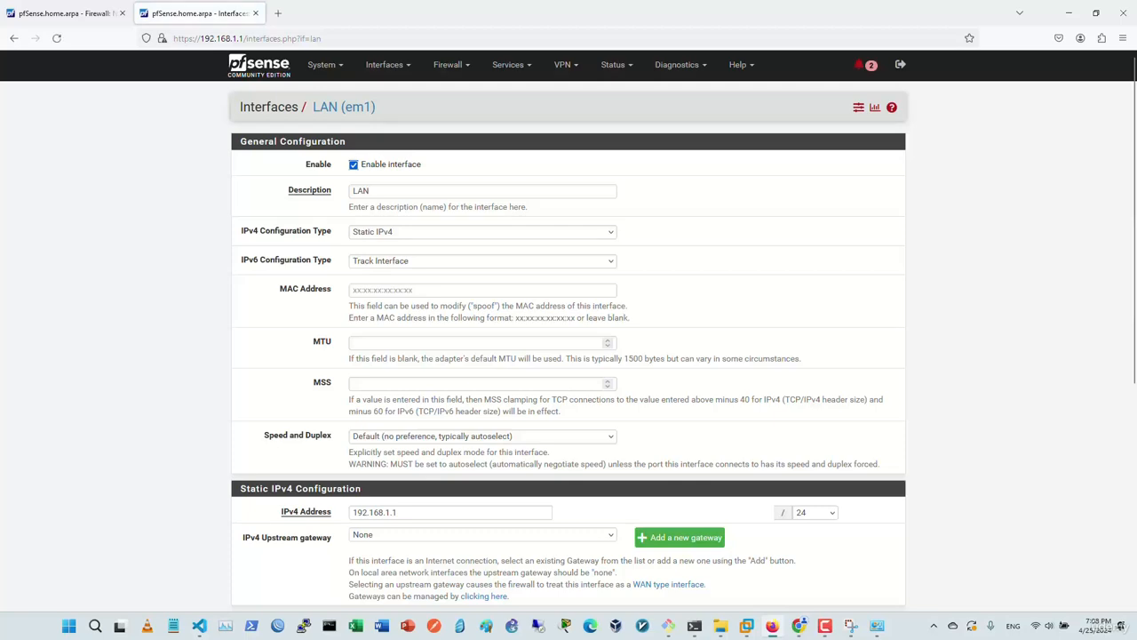
pyautogui.scroll(-1, 607, 494)
pyautogui.scroll(-3, 569, 329)
pyautogui.doubleClick(375, 271)
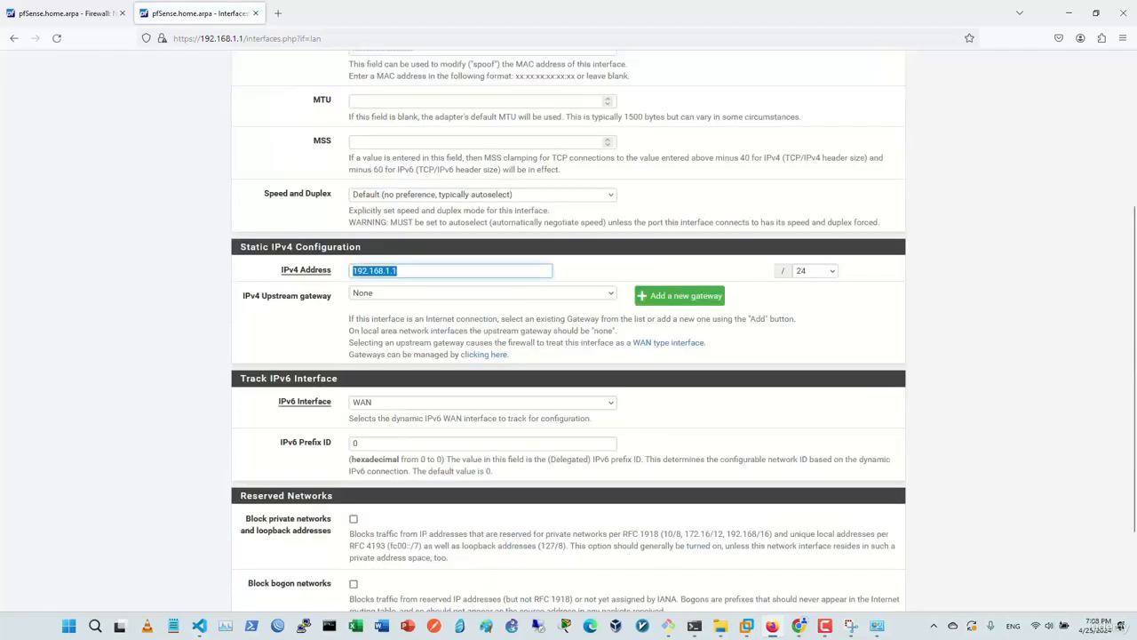
pyautogui.scroll(4, 569, 267)
pyautogui.click(508, 64)
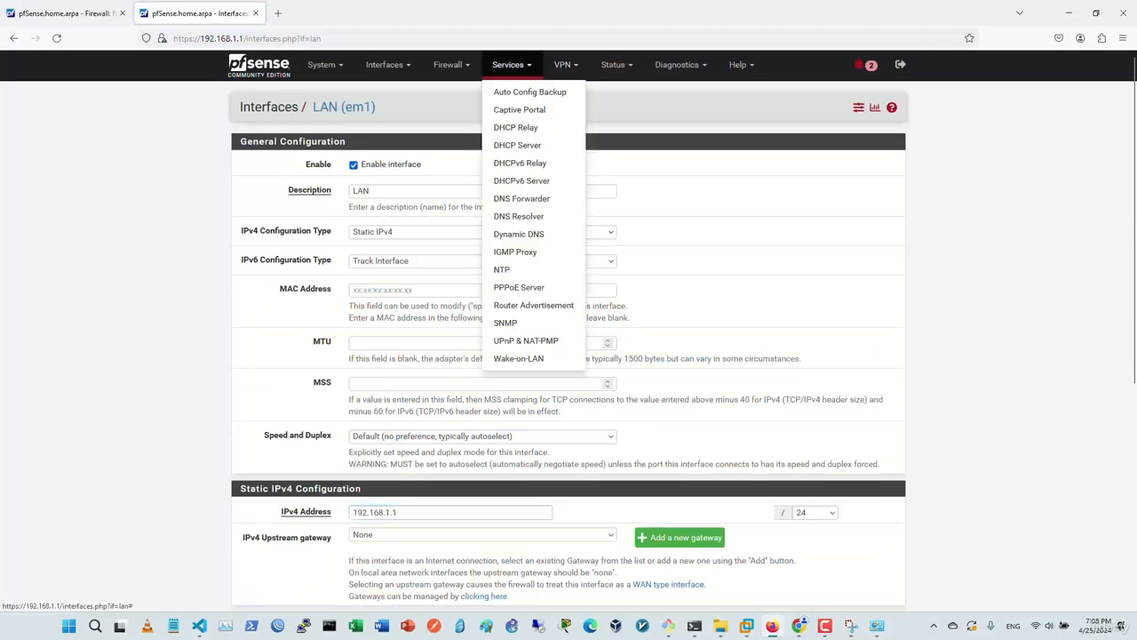
pyautogui.rightClick(538, 182)
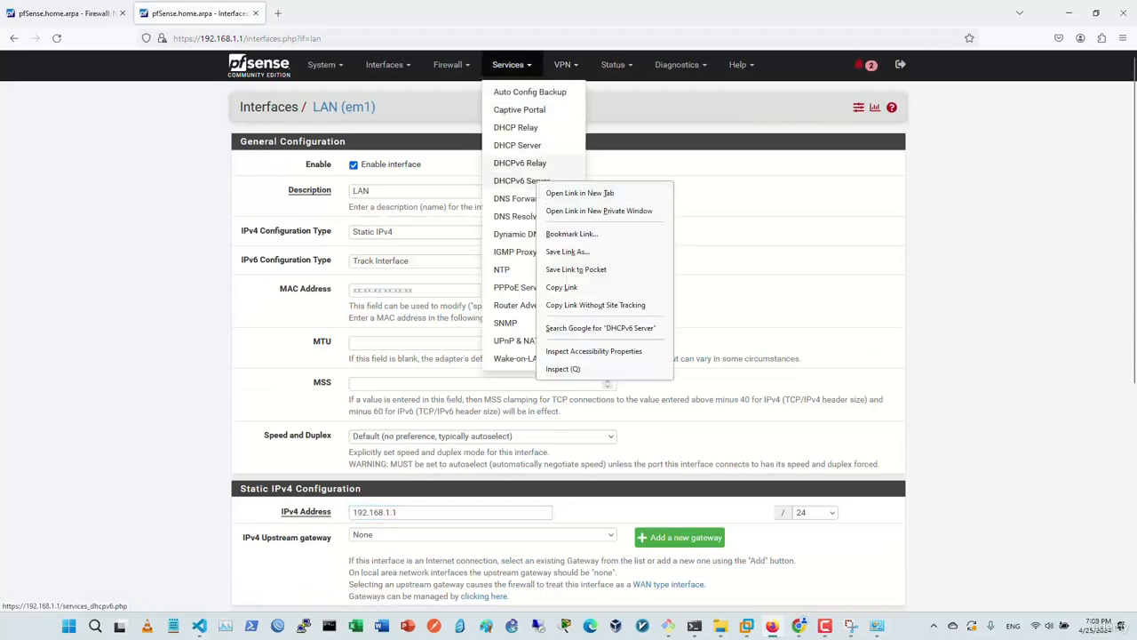
pyautogui.rightClick(538, 148)
pyautogui.click(568, 155)
pyautogui.click(331, 14)
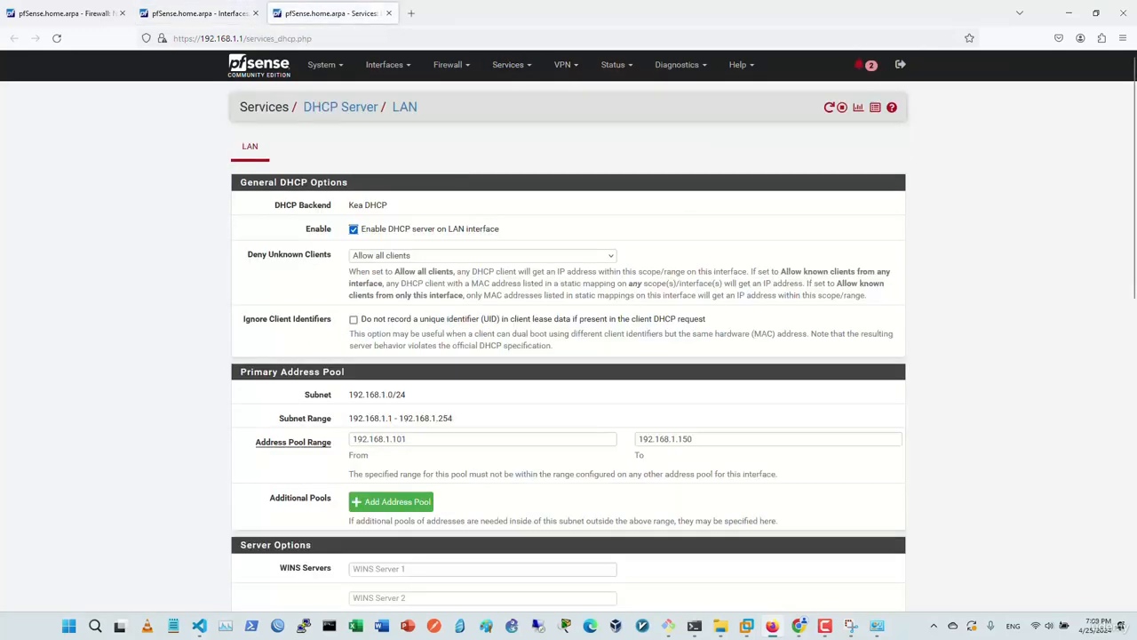
pyautogui.scroll(-3, 533, 293)
pyautogui.hotkey('ctrl', 'a')
pyautogui.press('Tab')
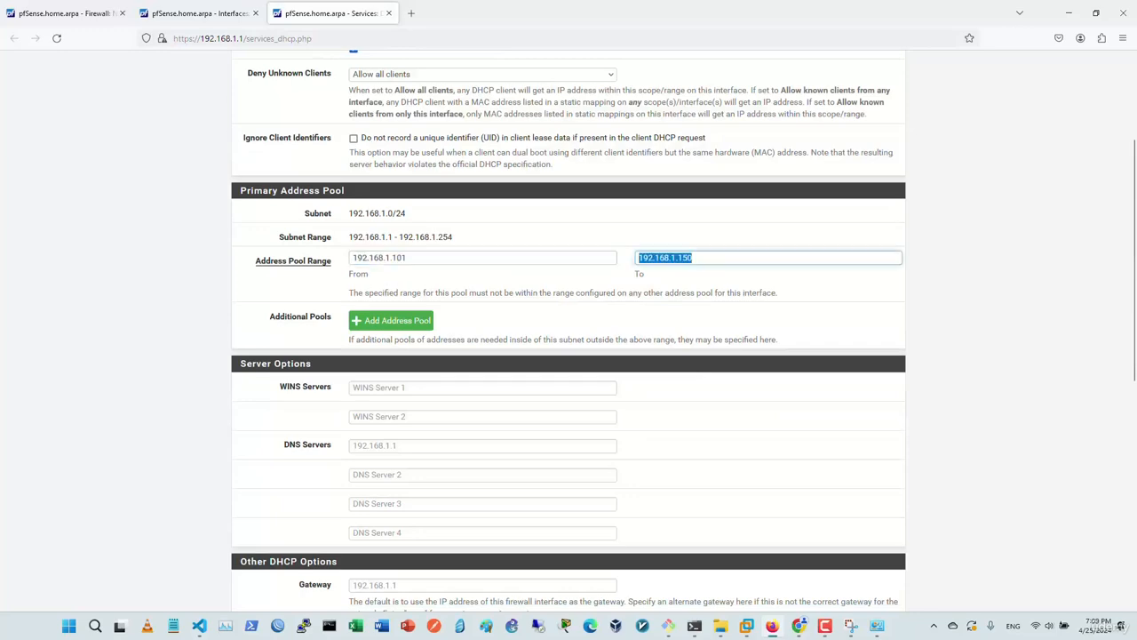
pyautogui.scroll(-3, 569, 320)
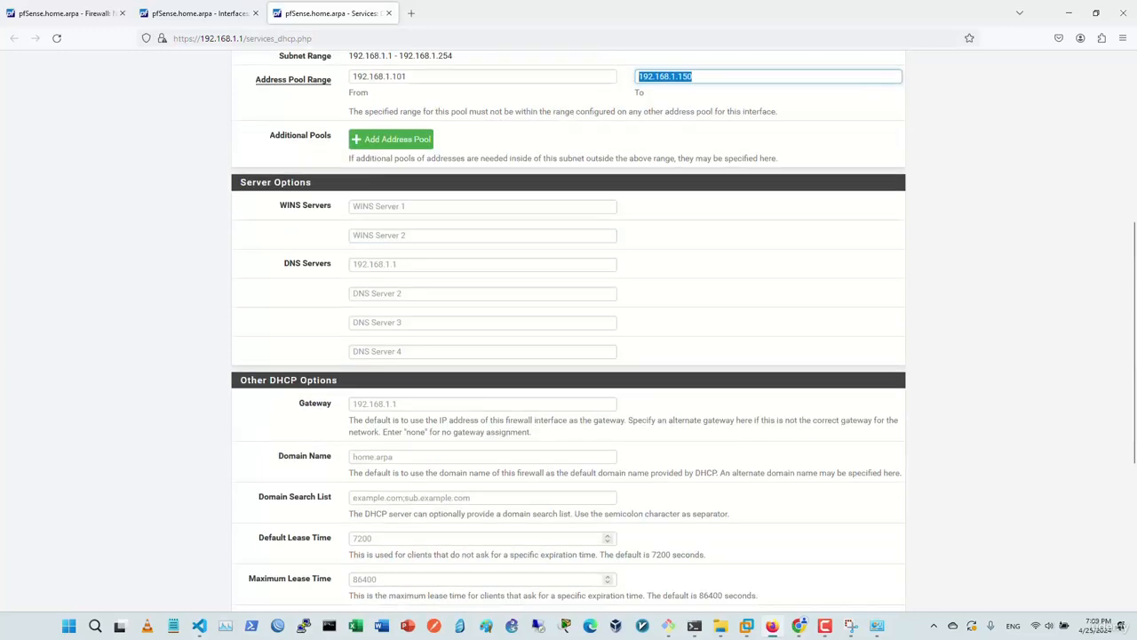
pyautogui.click(444, 265)
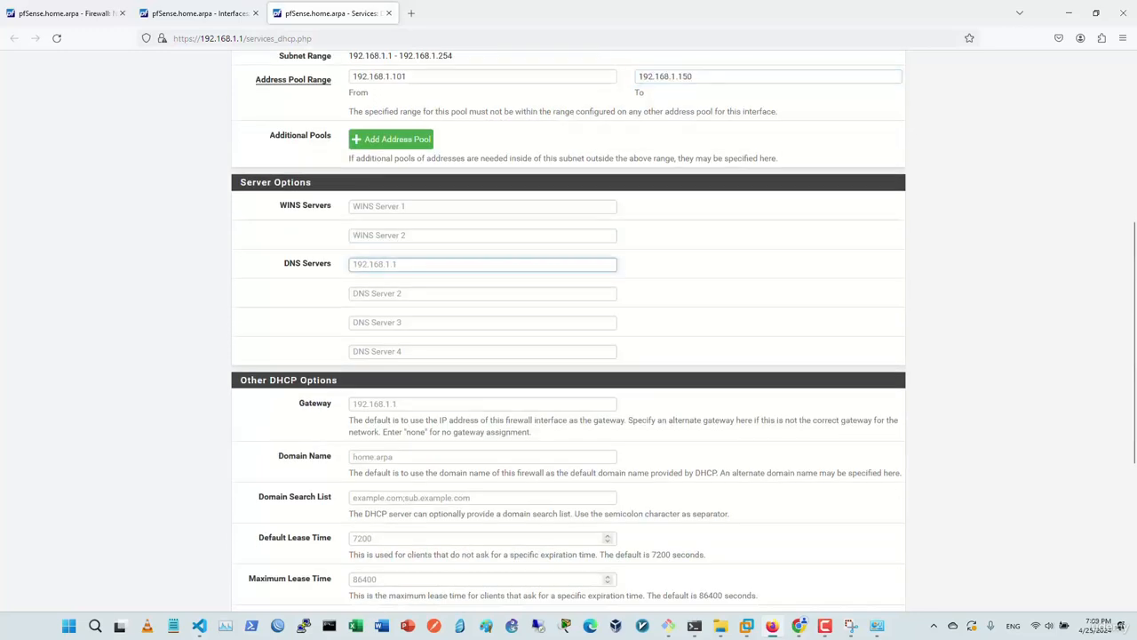
pyautogui.click(444, 405)
pyautogui.scroll(5, 444, 356)
pyautogui.click(199, 13)
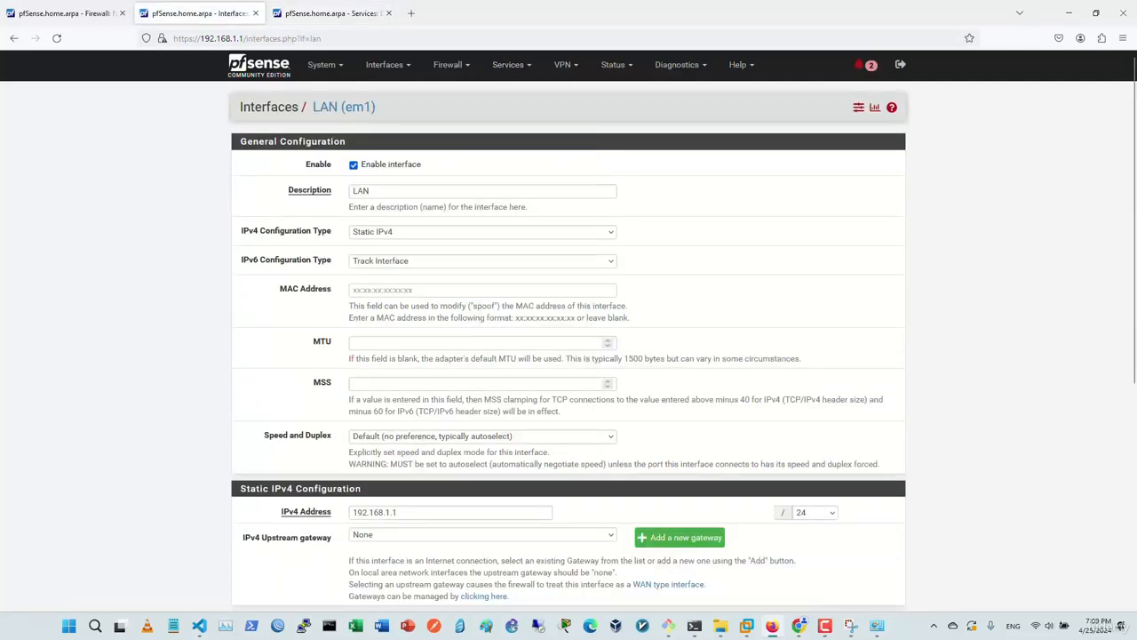
pyautogui.click(389, 13)
pyautogui.click(255, 13)
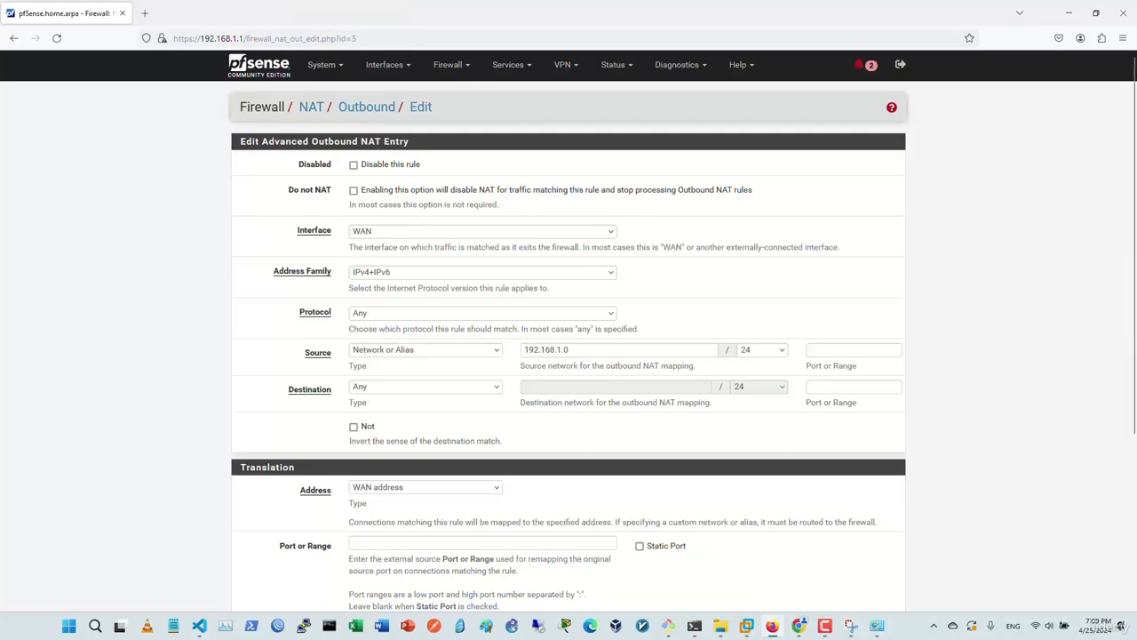
# Keep the mapping's source at 192.168.1.0/24 and its destination type as Any.
pyautogui.scroll(-1, 569, 356)
pyautogui.doubleClick(547, 289)
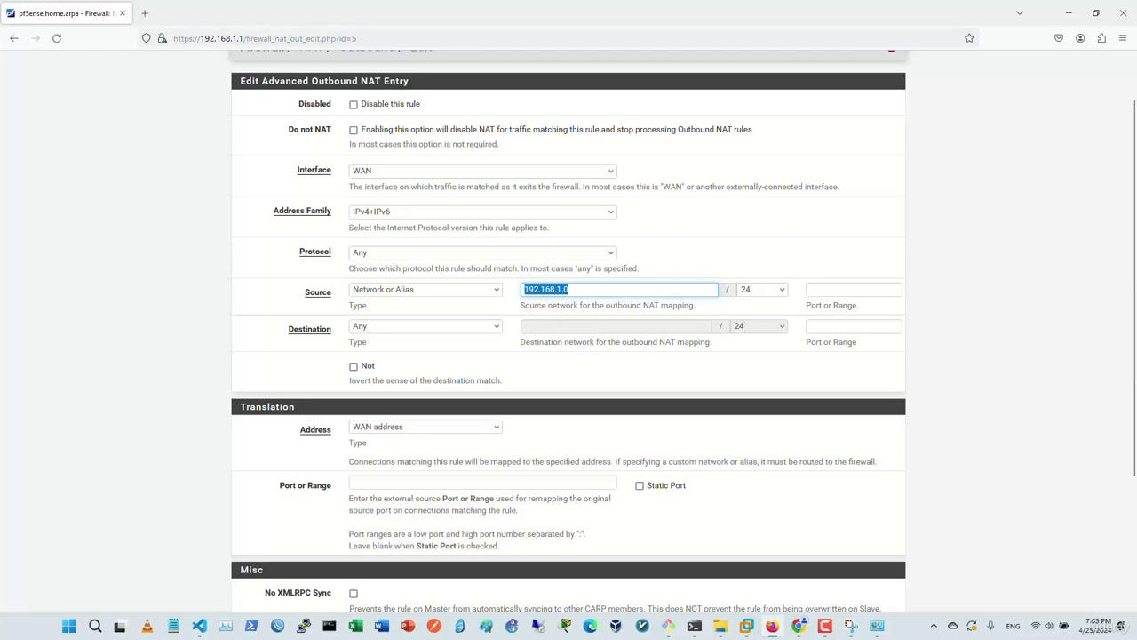
pyautogui.click(763, 290)
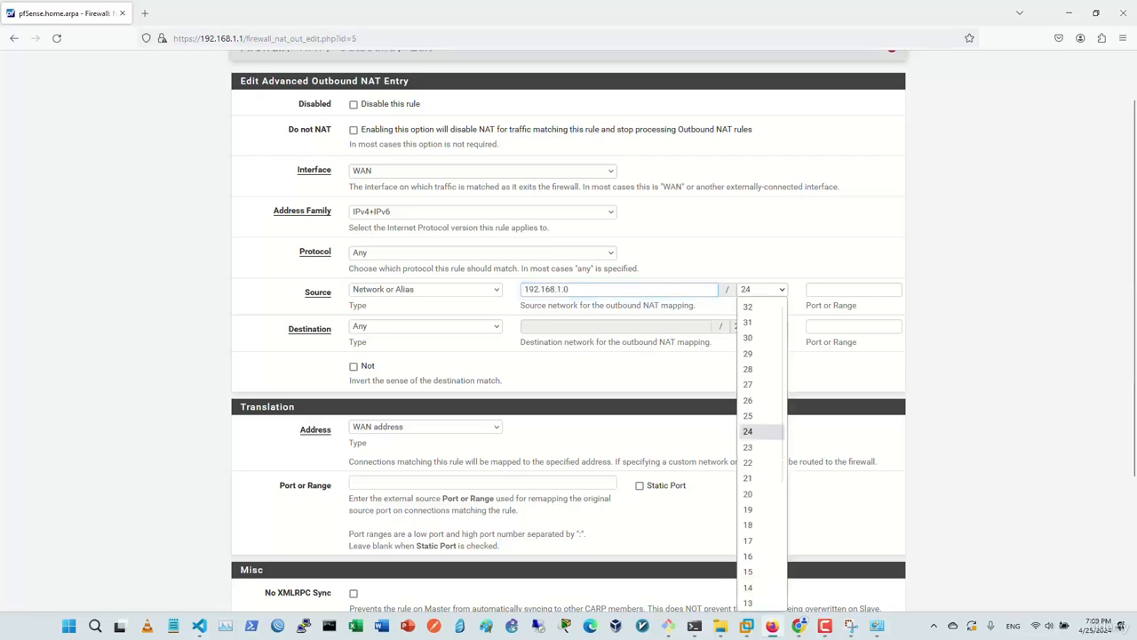
pyautogui.click(763, 290)
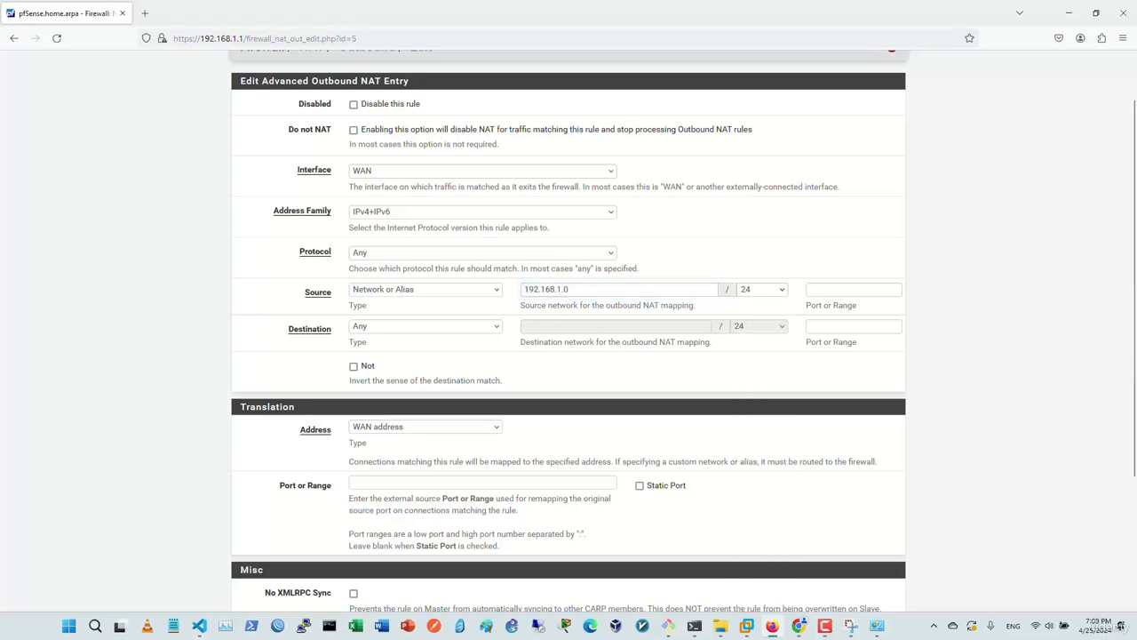
pyautogui.doubleClick(547, 290)
pyautogui.click(569, 289)
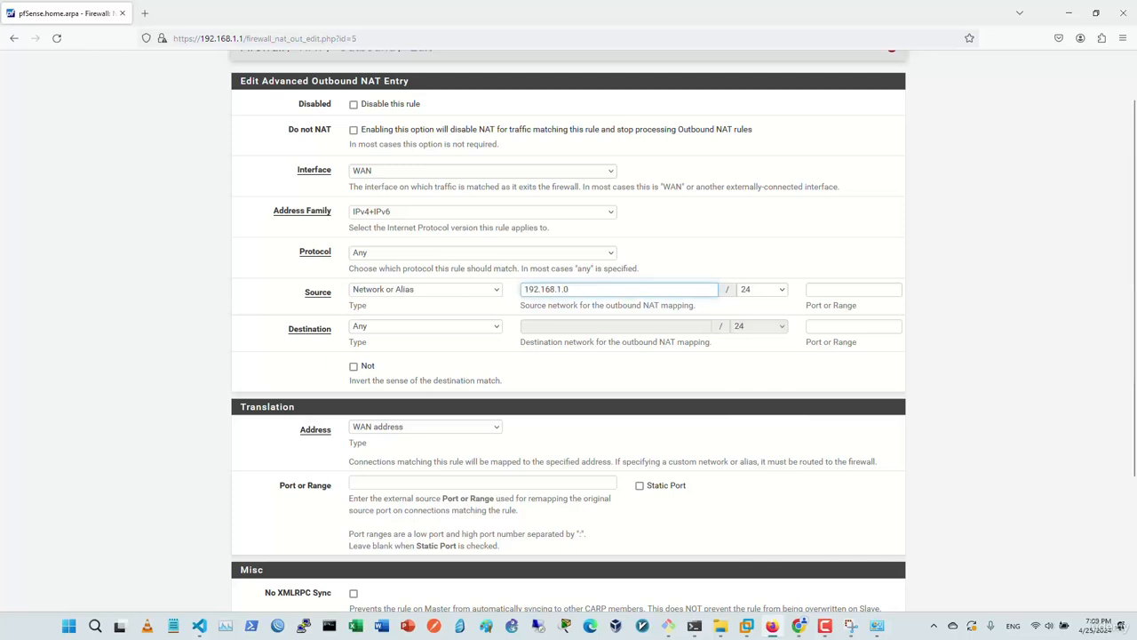
pyautogui.click(425, 326)
pyautogui.click(426, 326)
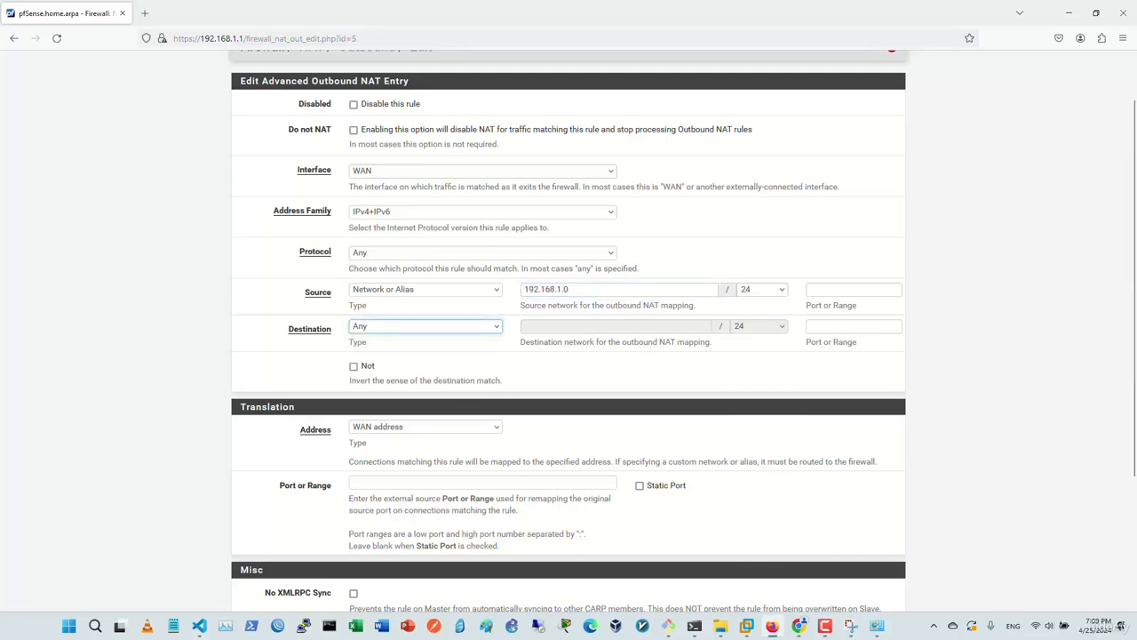
# Leave the translation address as WAN address, then save and apply the NAT rule.
pyautogui.click(425, 427)
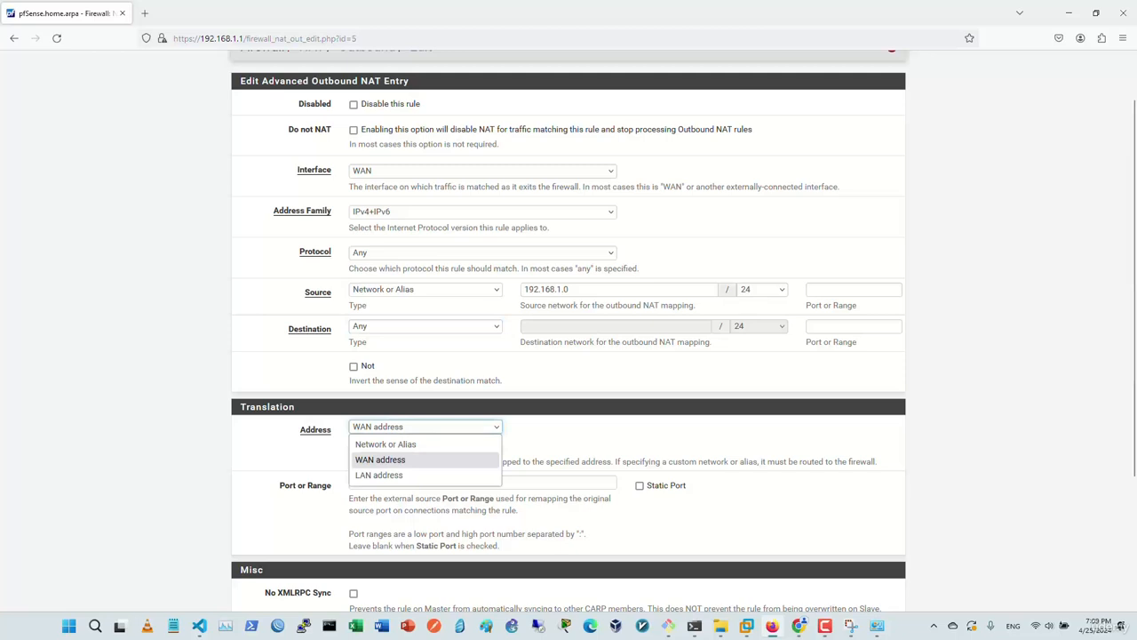
pyautogui.press('Escape')
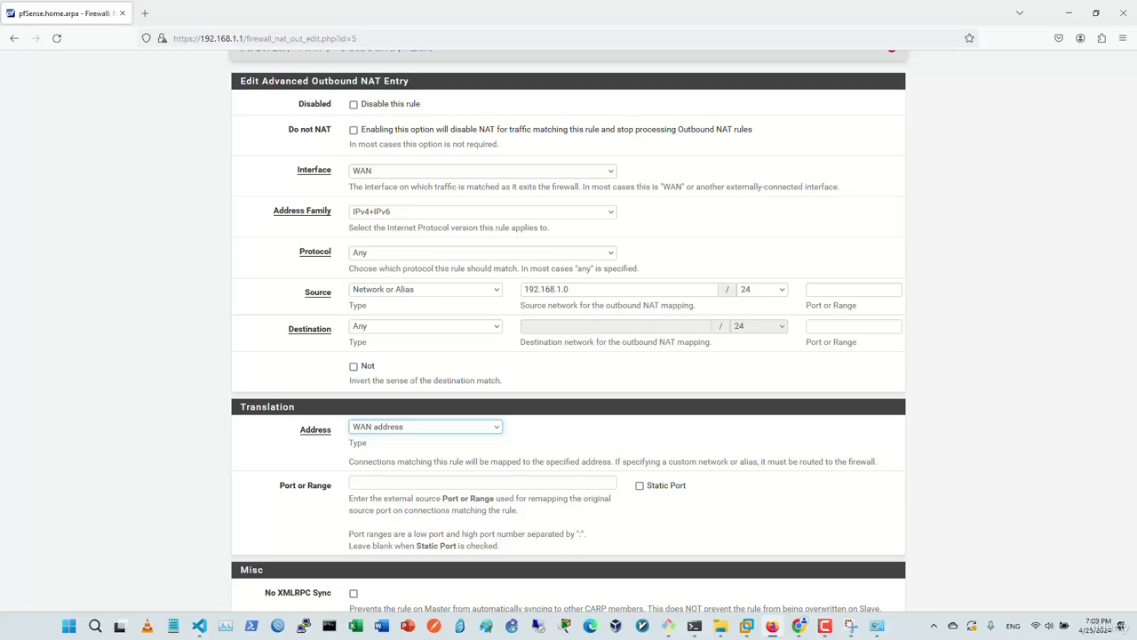
pyautogui.click(426, 426)
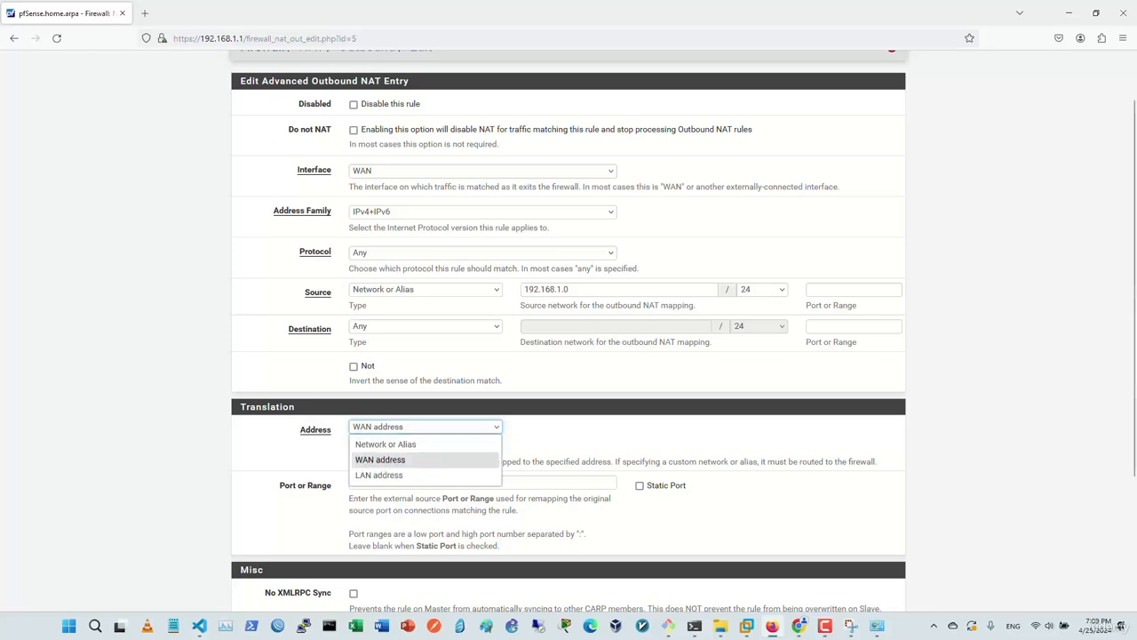
pyautogui.click(381, 460)
pyautogui.scroll(-3, 569, 330)
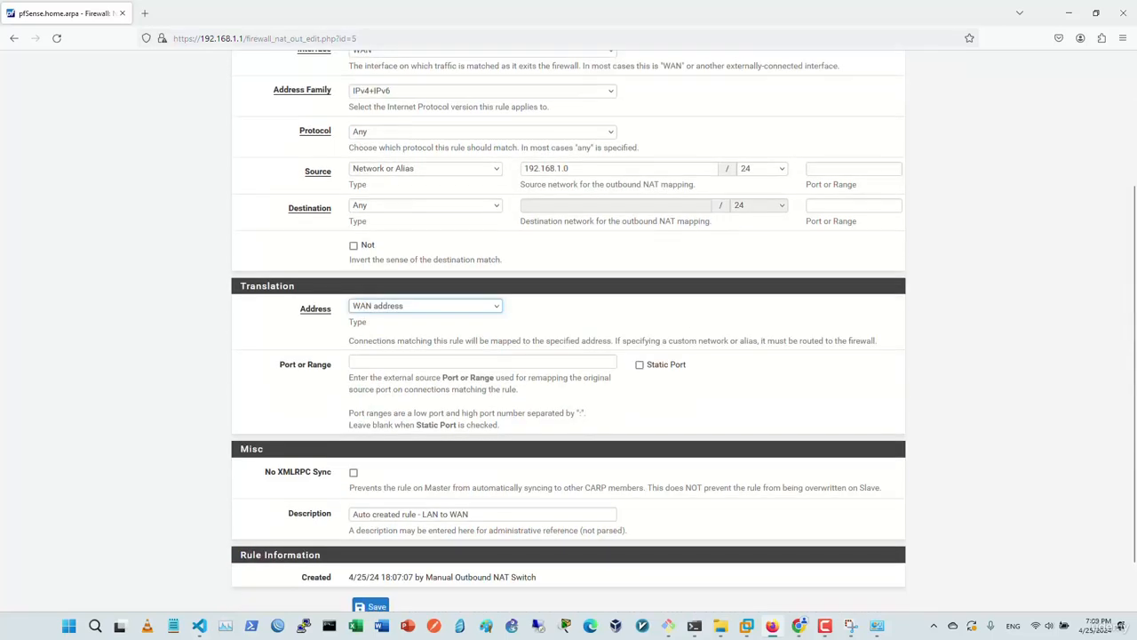
pyautogui.scroll(-2, 568, 331)
pyautogui.click(370, 547)
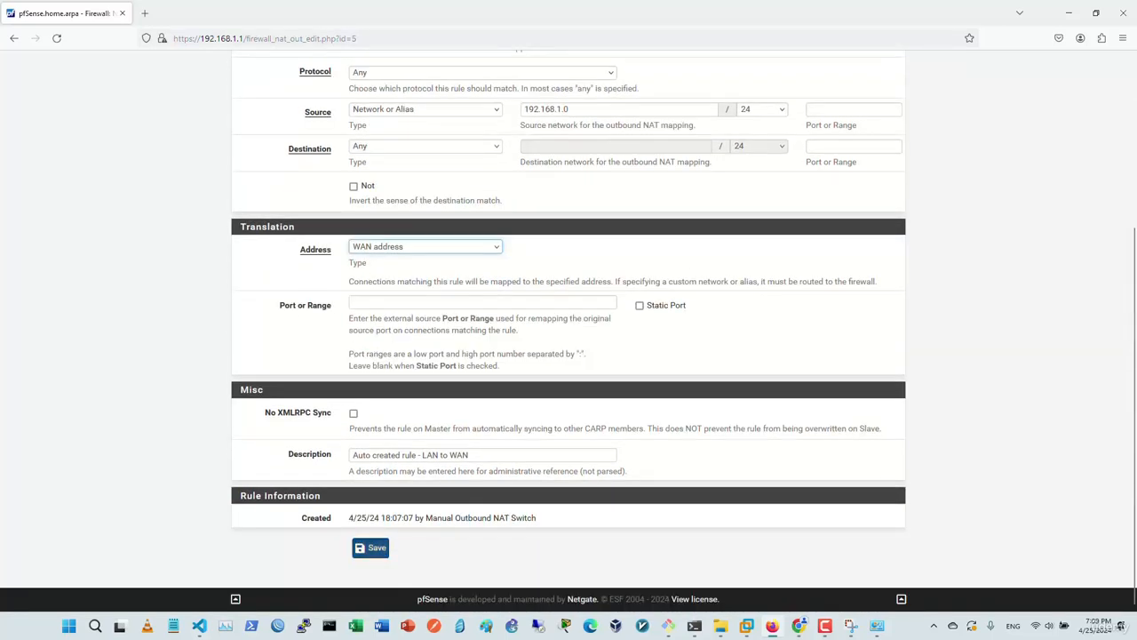
pyautogui.click(859, 152)
pyautogui.scroll(-3, 569, 331)
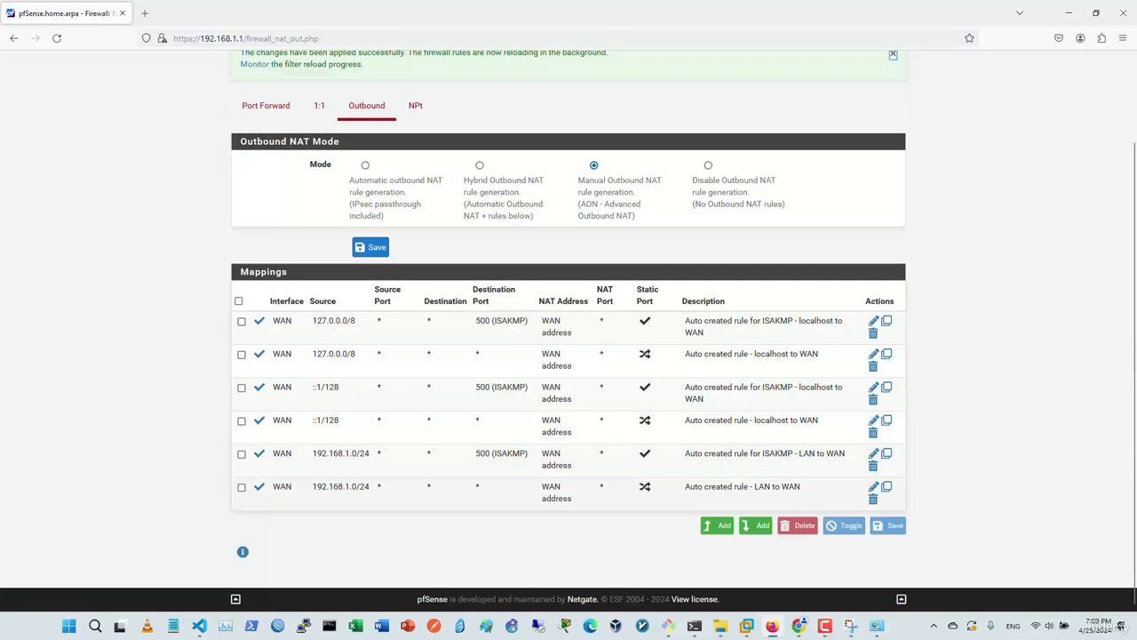
# Add a top outbound NAT mapping with source Network or Alias 192.168.255.0/24 and save it.
pyautogui.click(718, 526)
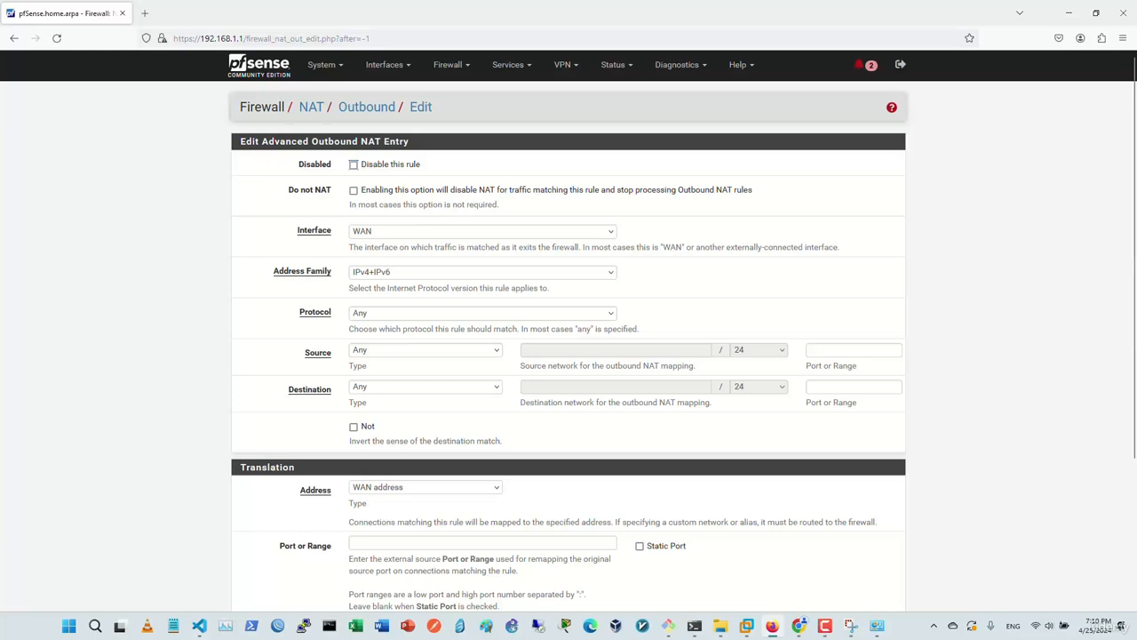
pyautogui.click(425, 350)
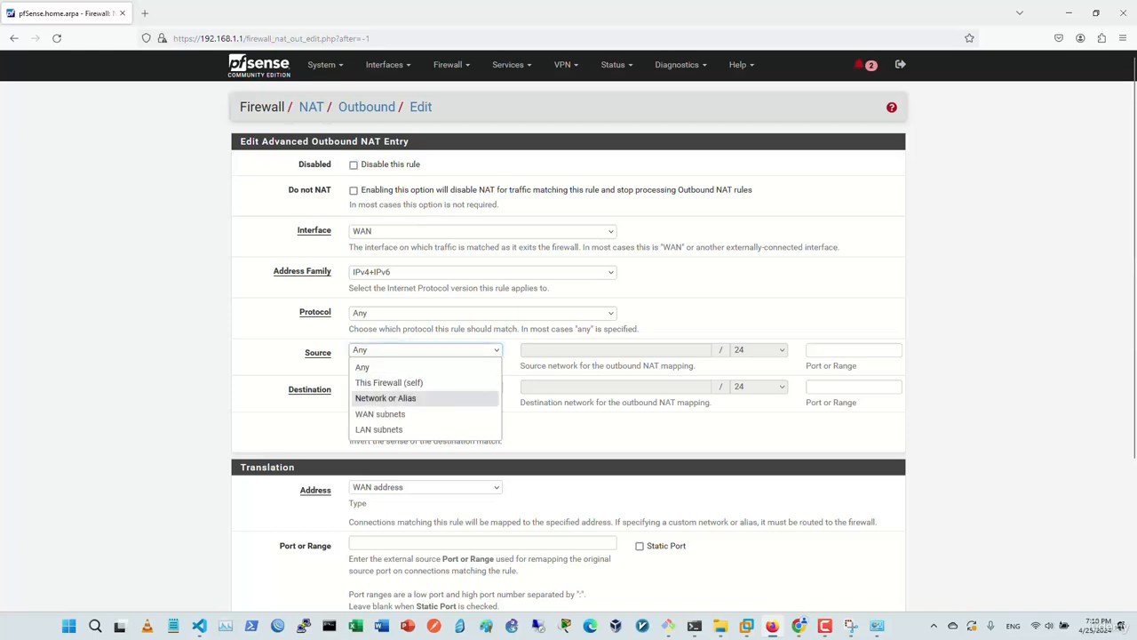
pyautogui.click(380, 430)
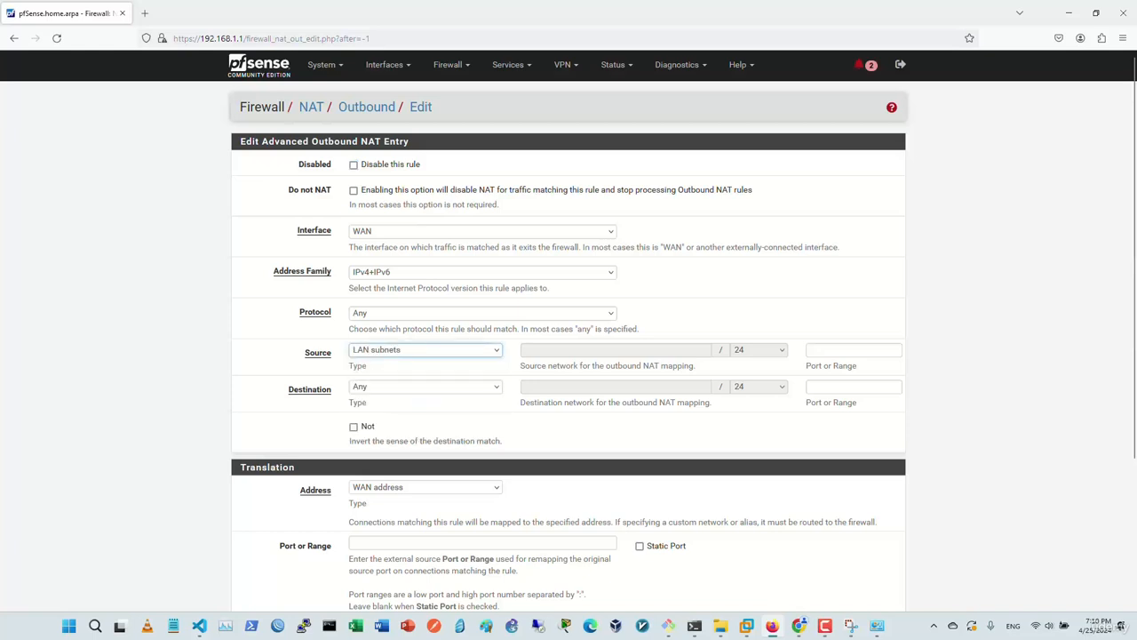
pyautogui.click(425, 350)
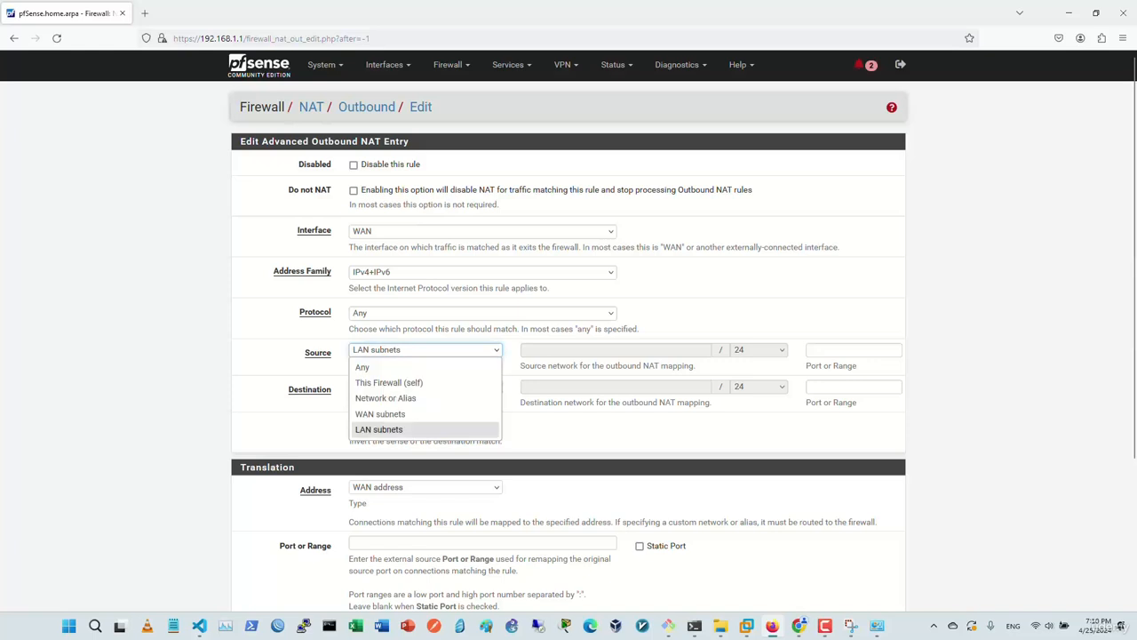
pyautogui.click(387, 398)
pyautogui.click(587, 350)
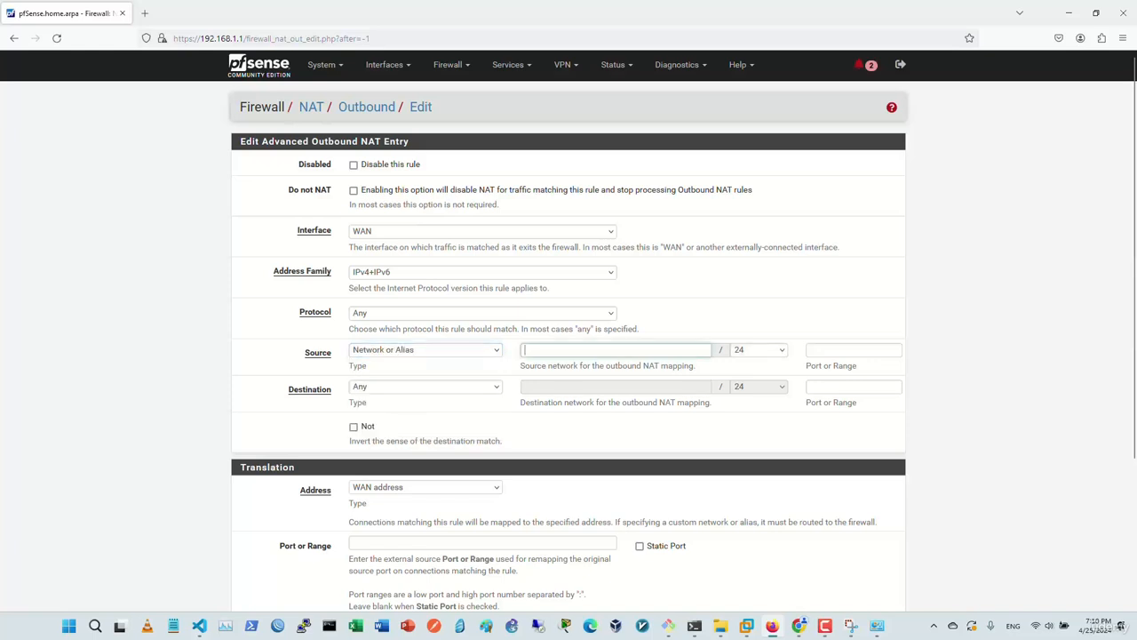
pyautogui.write('17')
pyautogui.write('192.168.255.0')
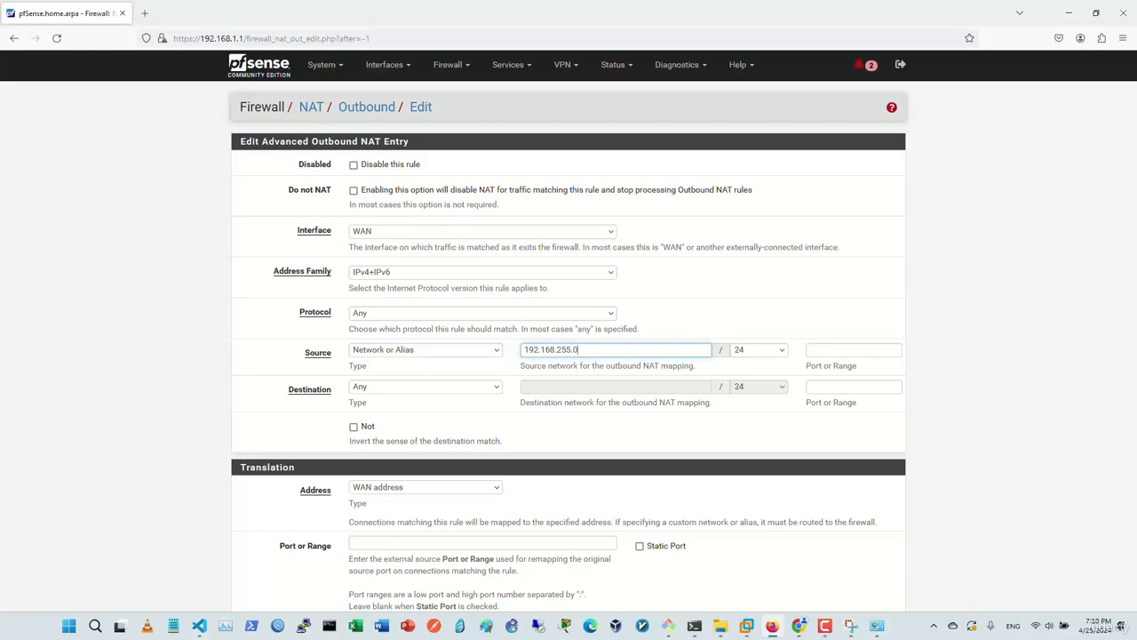
pyautogui.scroll(-2, 569, 337)
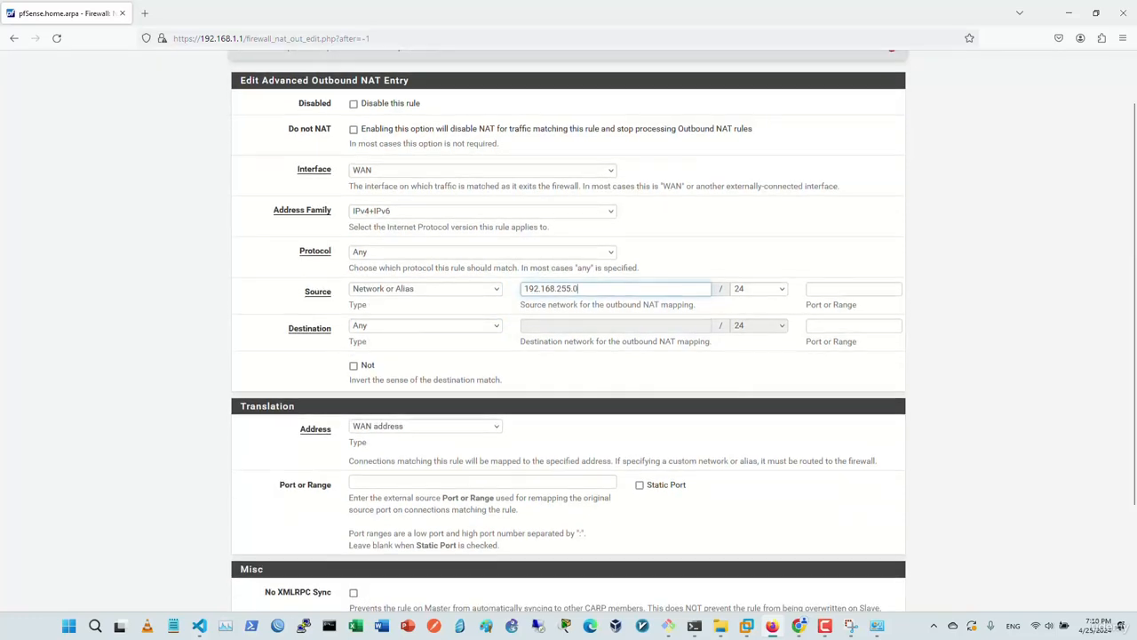
pyautogui.click(369, 560)
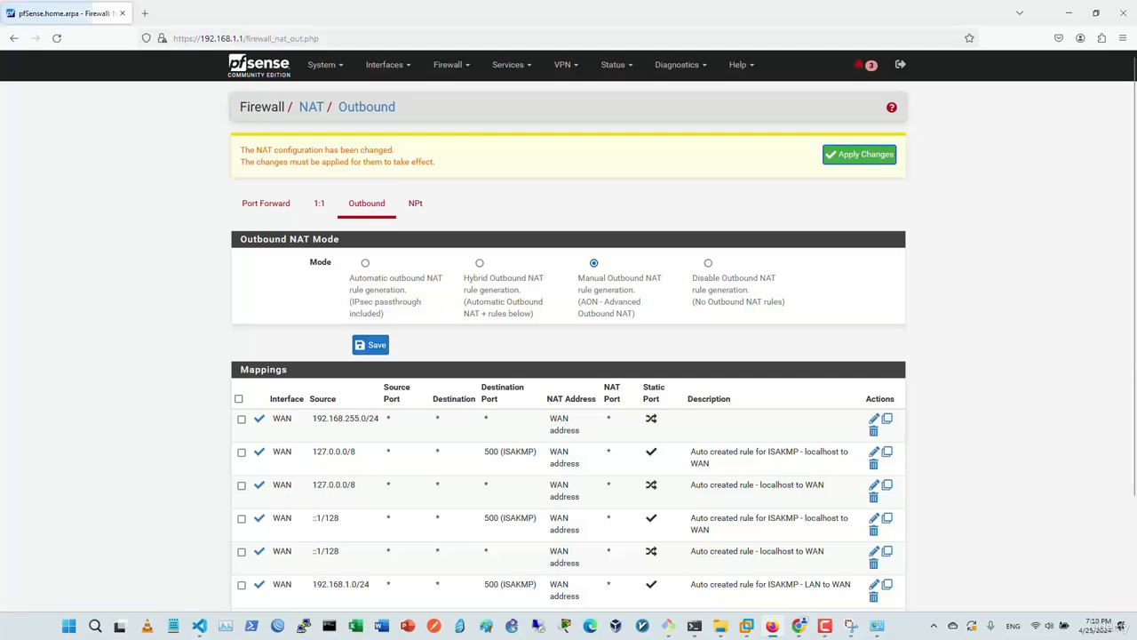
# Delete the auto-created 192.168.1.0/24 LAN-to-WAN outbound mapping and apply the change.
pyautogui.scroll(-3, 569, 338)
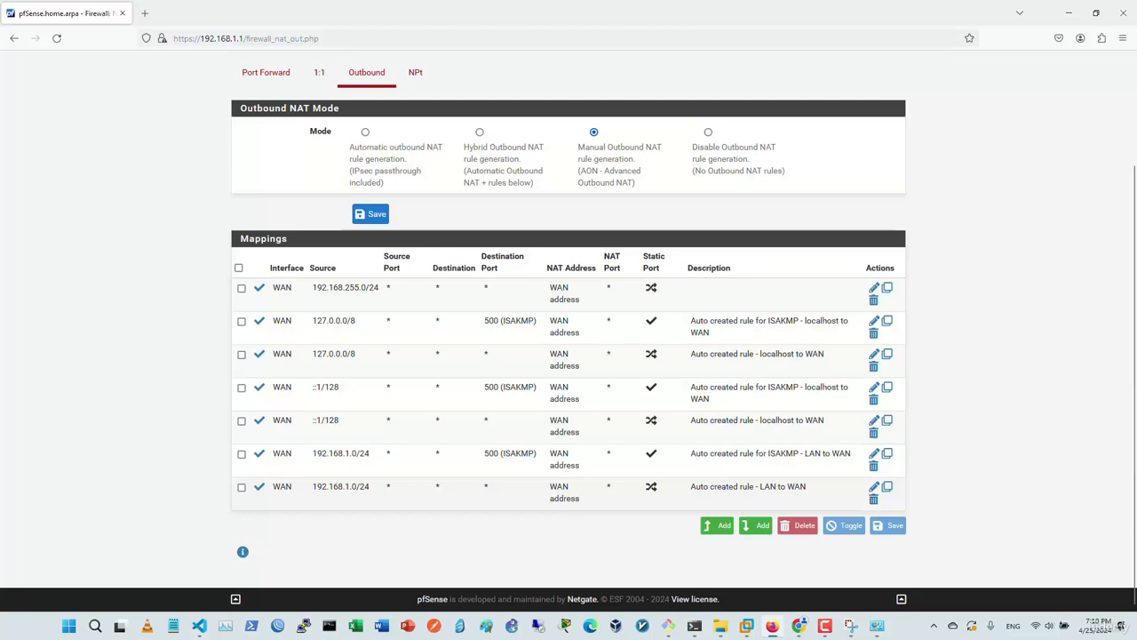
pyautogui.click(874, 499)
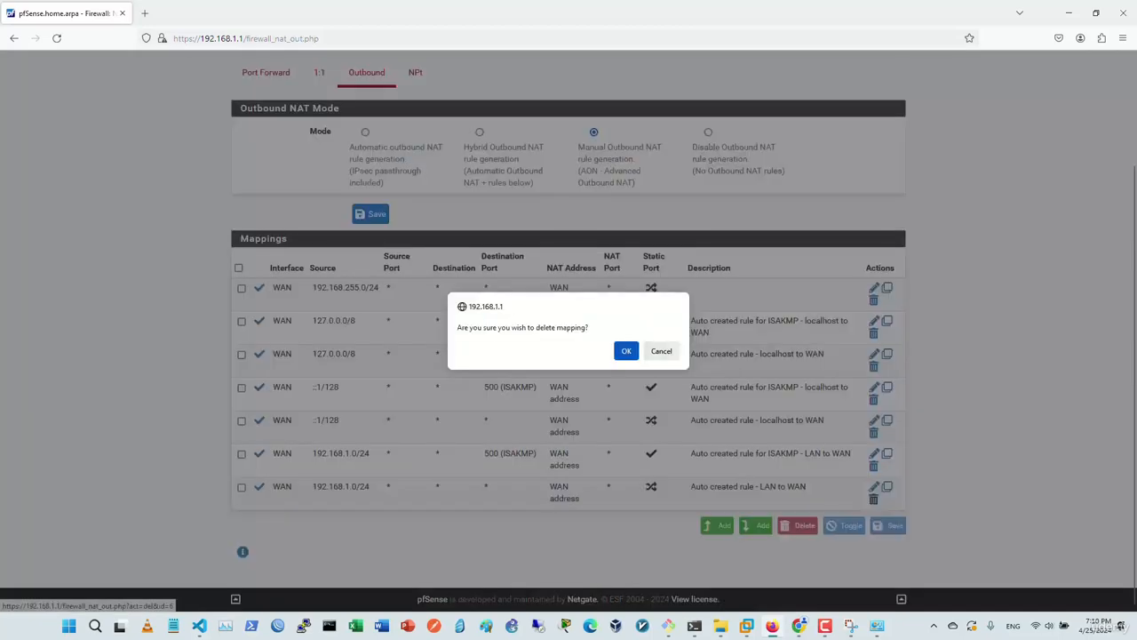
pyautogui.click(626, 351)
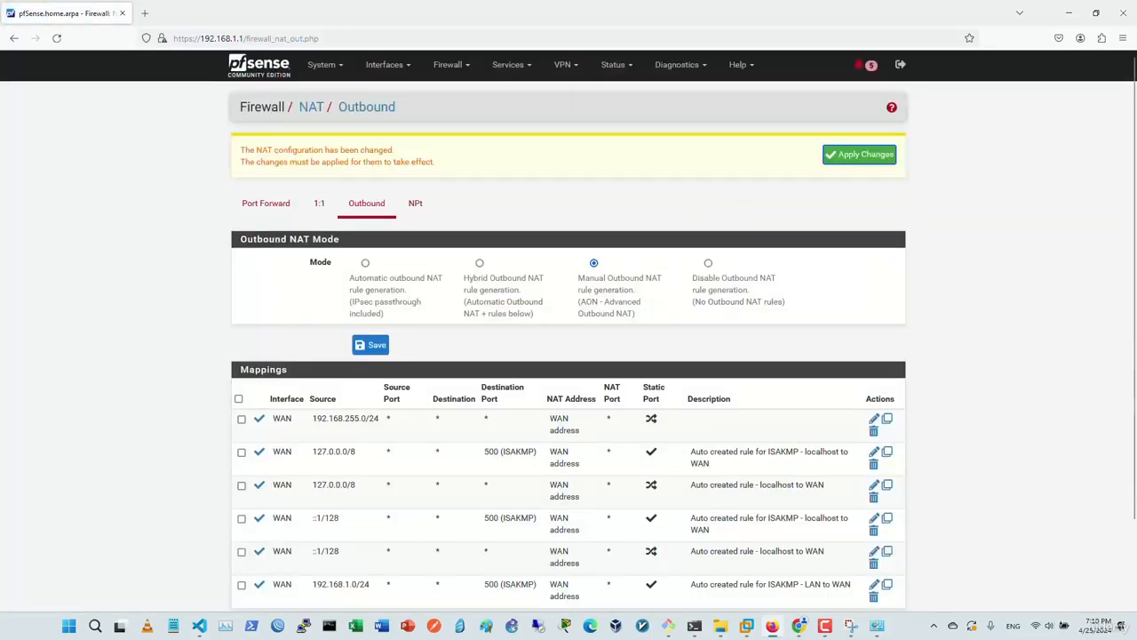
pyautogui.click(858, 155)
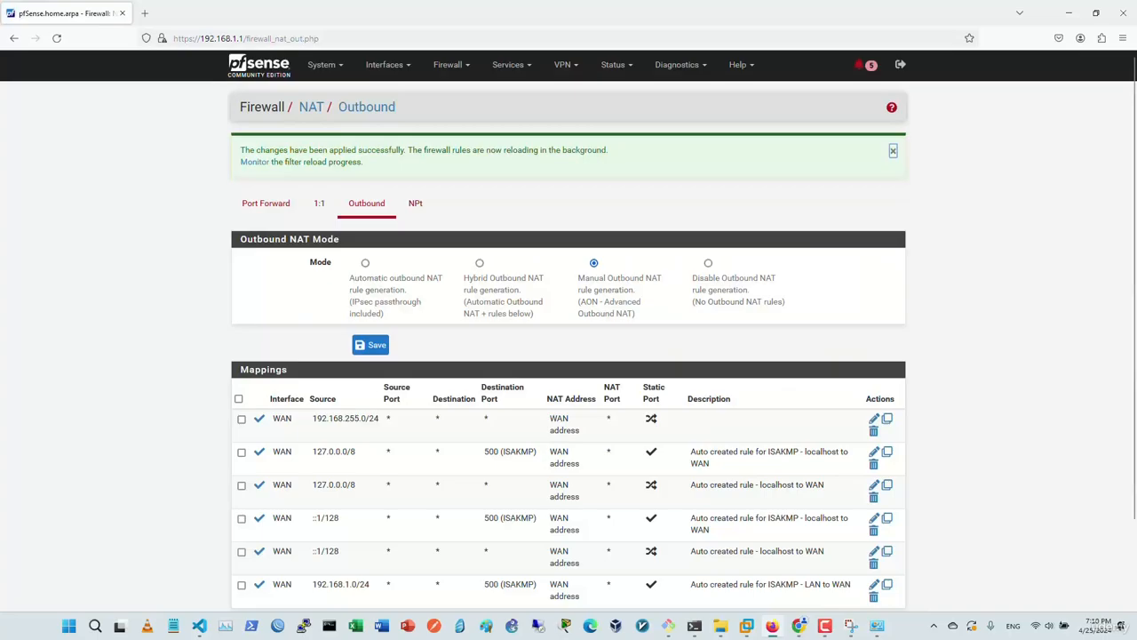
pyautogui.hotkey('alt', 'Tab')
# Ping 1.1.1.1 and traceroute 1.1.1.1, showing the trace stalls past 192.168.1.1.
pyautogui.press('Return')
pyautogui.press('Return')
pyautogui.press('Return')
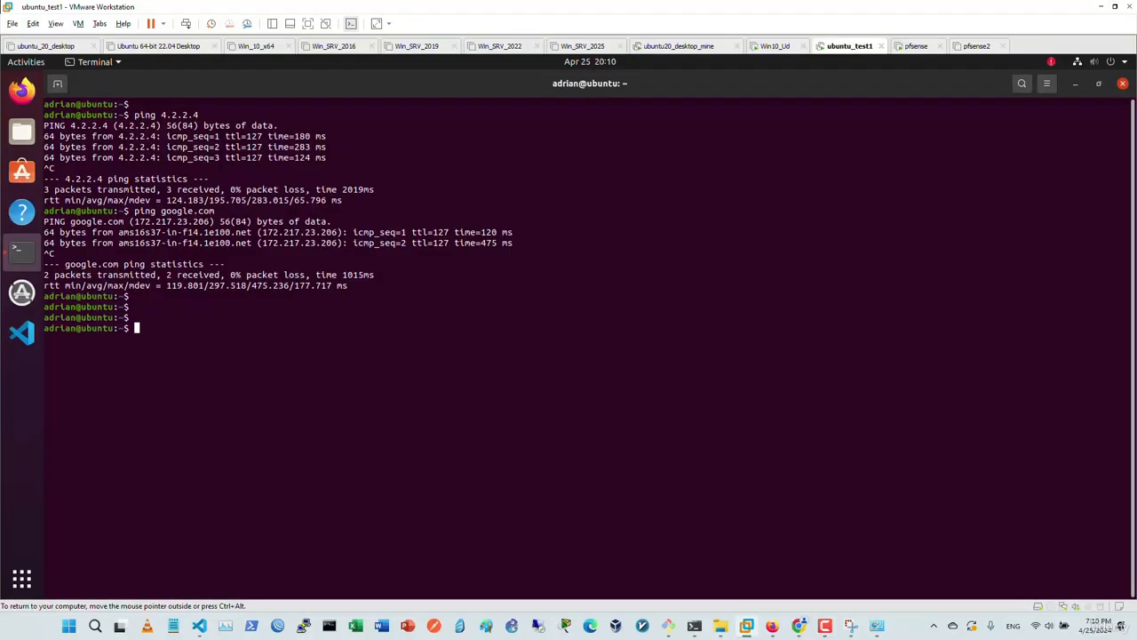
pyautogui.write('ping 1.1.1.1')
pyautogui.press('Return')
pyautogui.hotkey('ctrl', 'c')
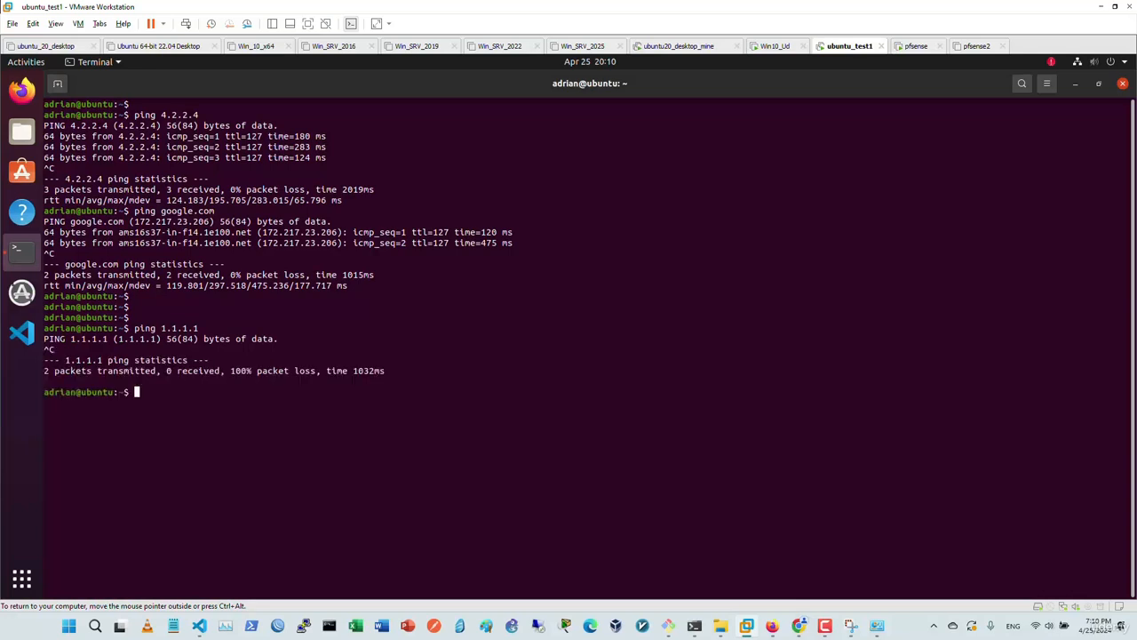
pyautogui.write('traceroute 1.1.1.1')
pyautogui.press('Return')
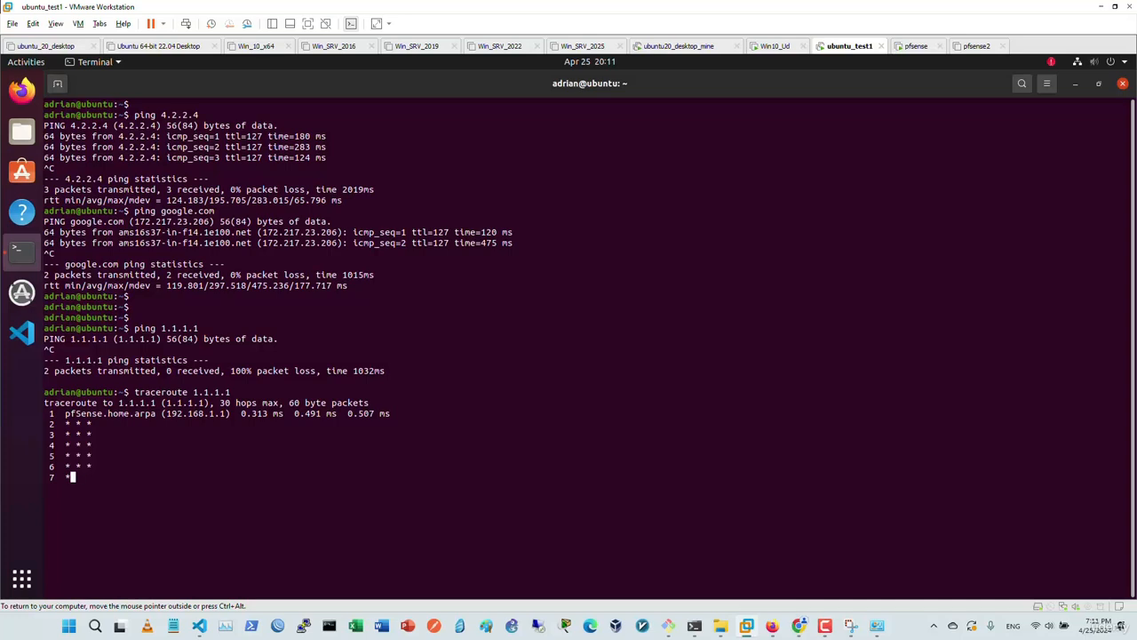
pyautogui.hotkey('ctrl', 'c')
# Ping google.com and yahoo.com, showing both fail with 100% loss.
pyautogui.write('ping google.com')
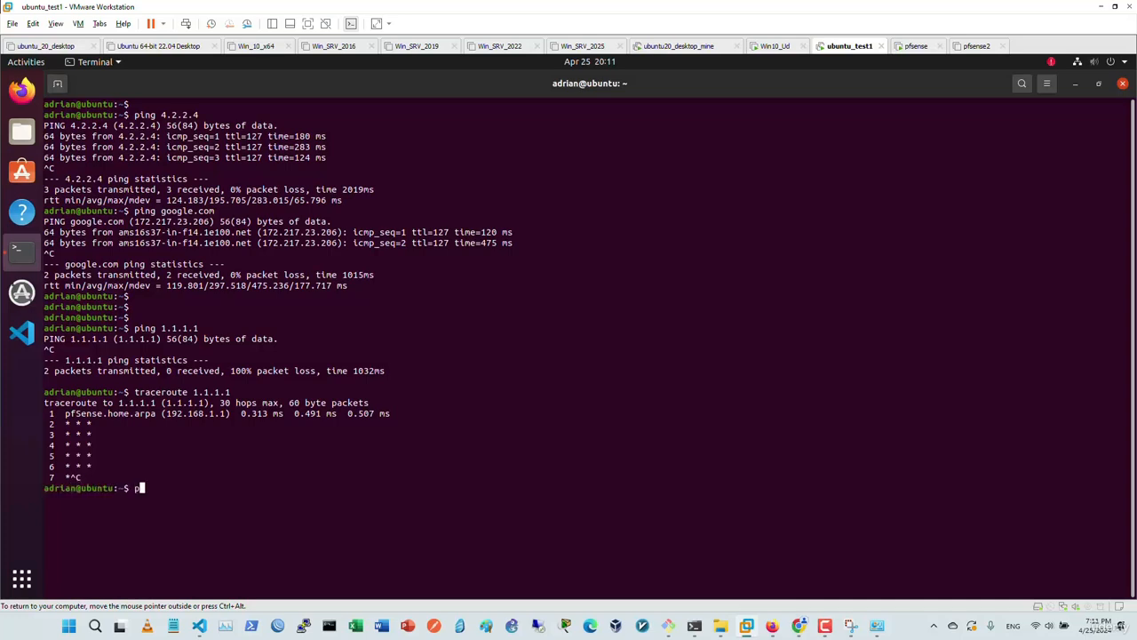
pyautogui.press('Return')
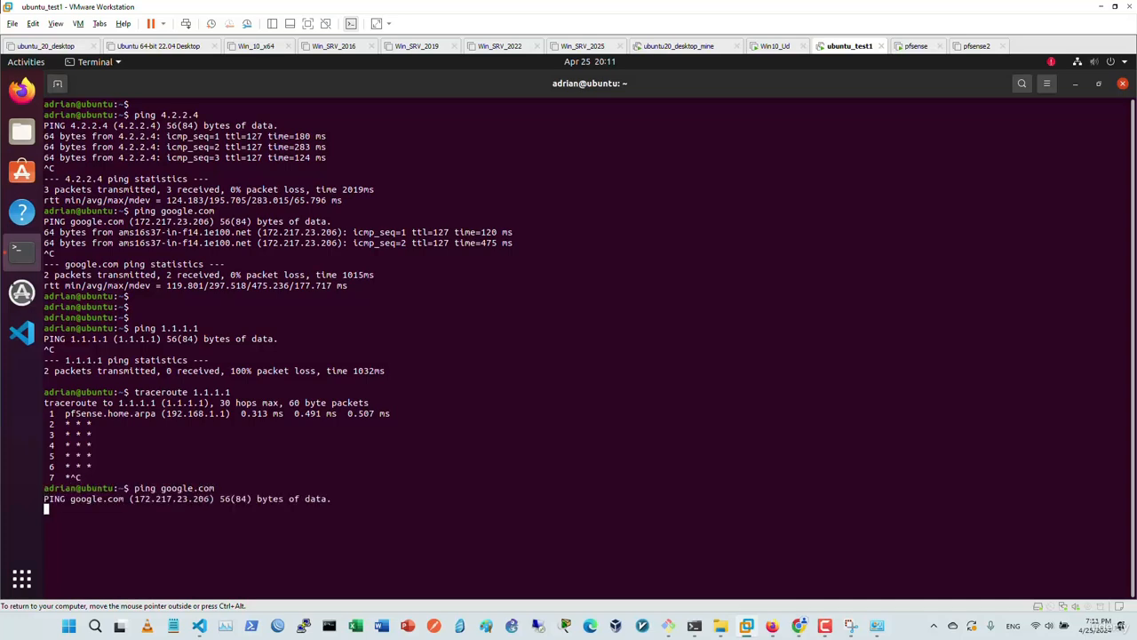
pyautogui.hotkey('ctrl', 'c')
pyautogui.write('ping yahoo.com')
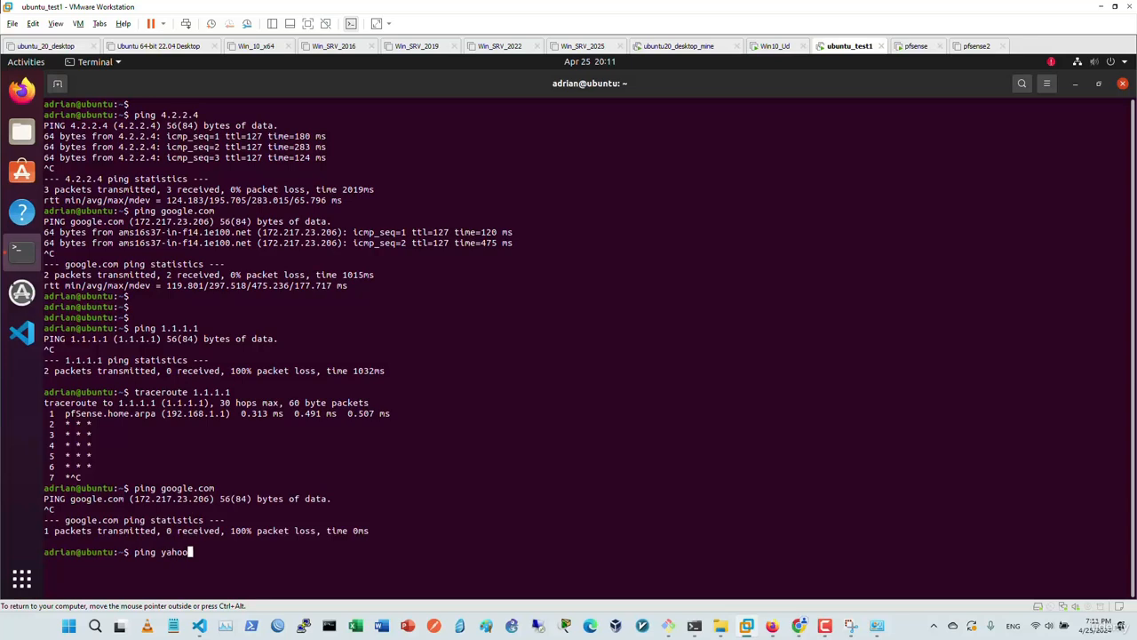
pyautogui.press('Return')
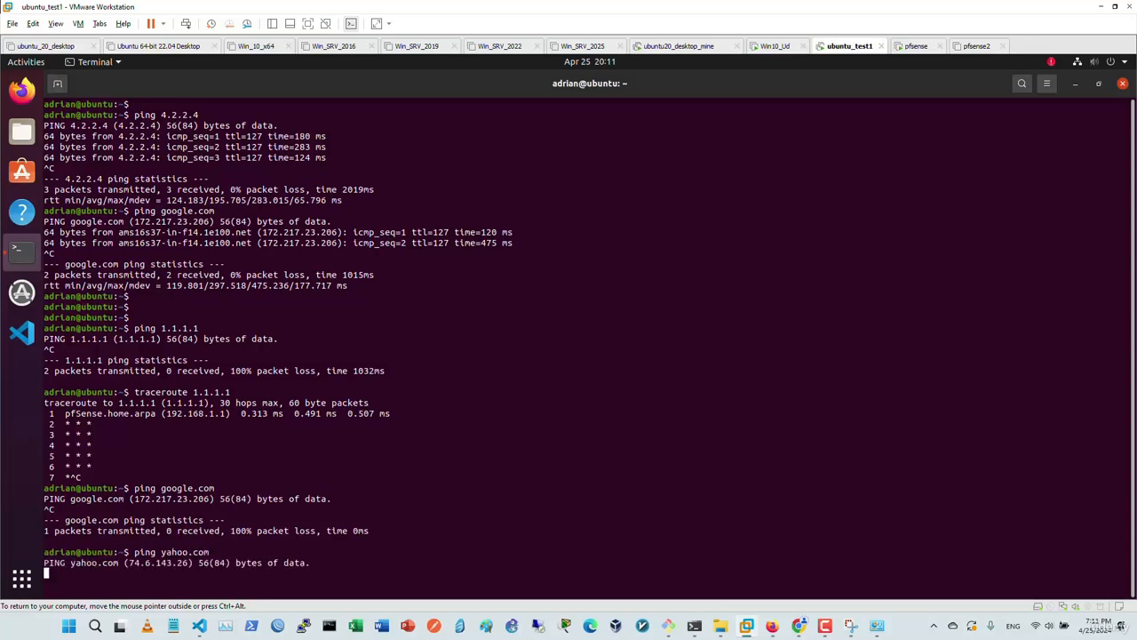
pyautogui.hotkey('ctrl', 'c')
pyautogui.press('Return')
pyautogui.press('Return')
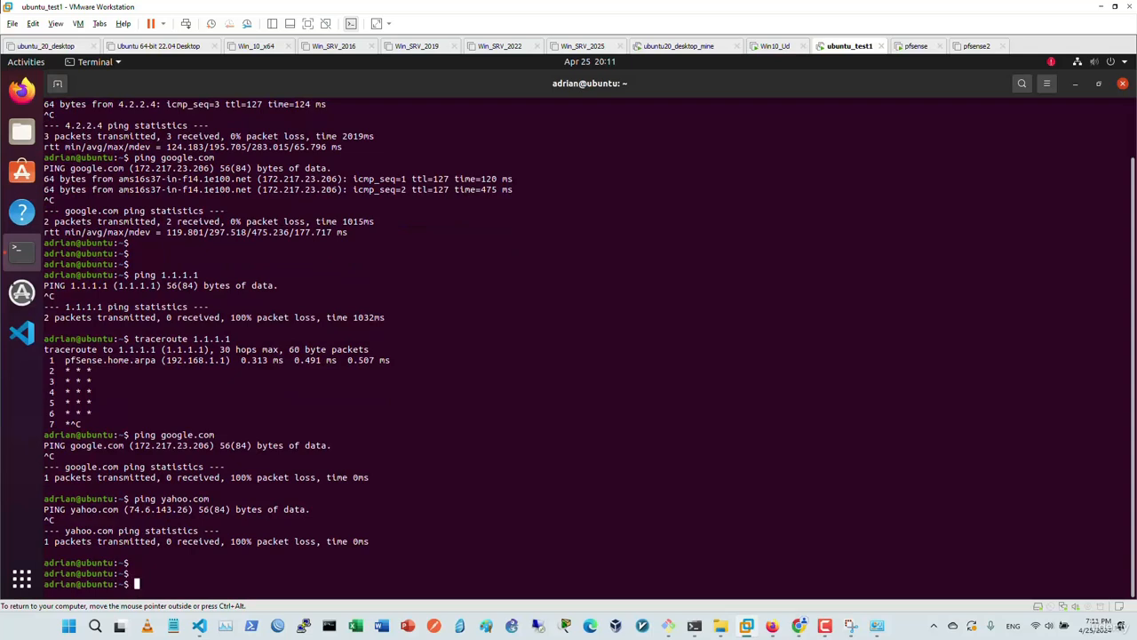
pyautogui.press('Return')
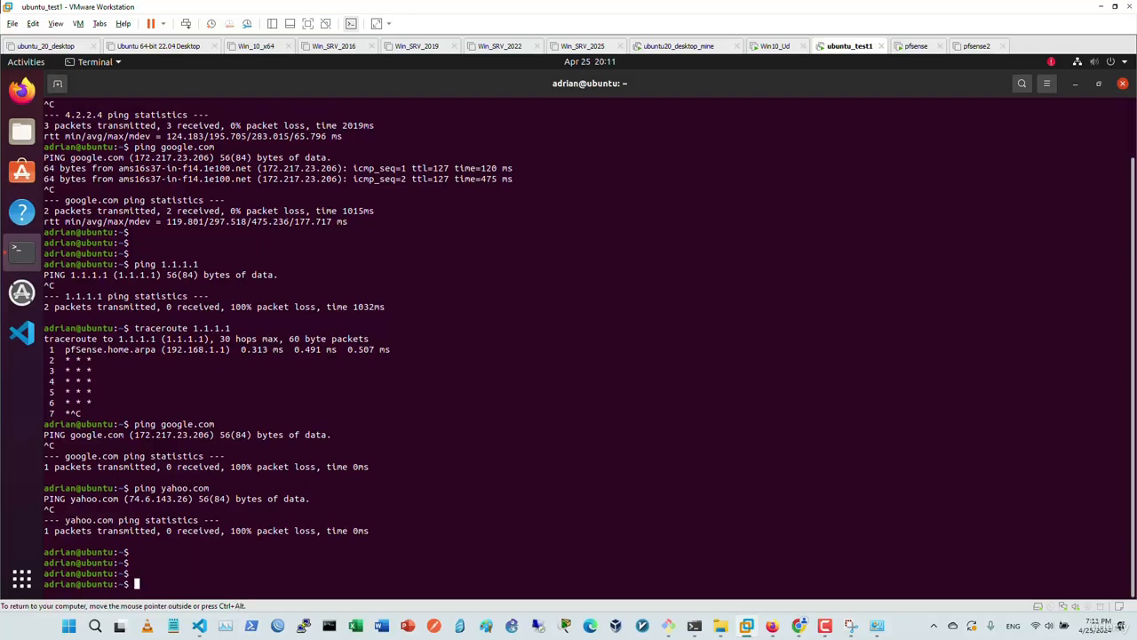
pyautogui.click(1100, 62)
pyautogui.click(1013, 125)
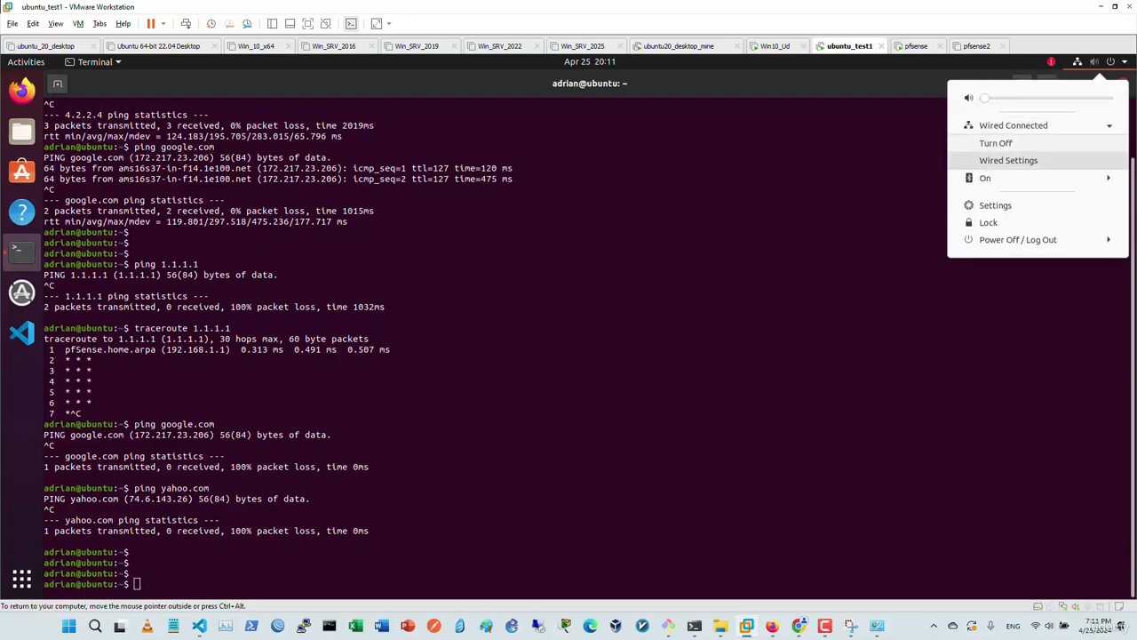
pyautogui.click(1006, 158)
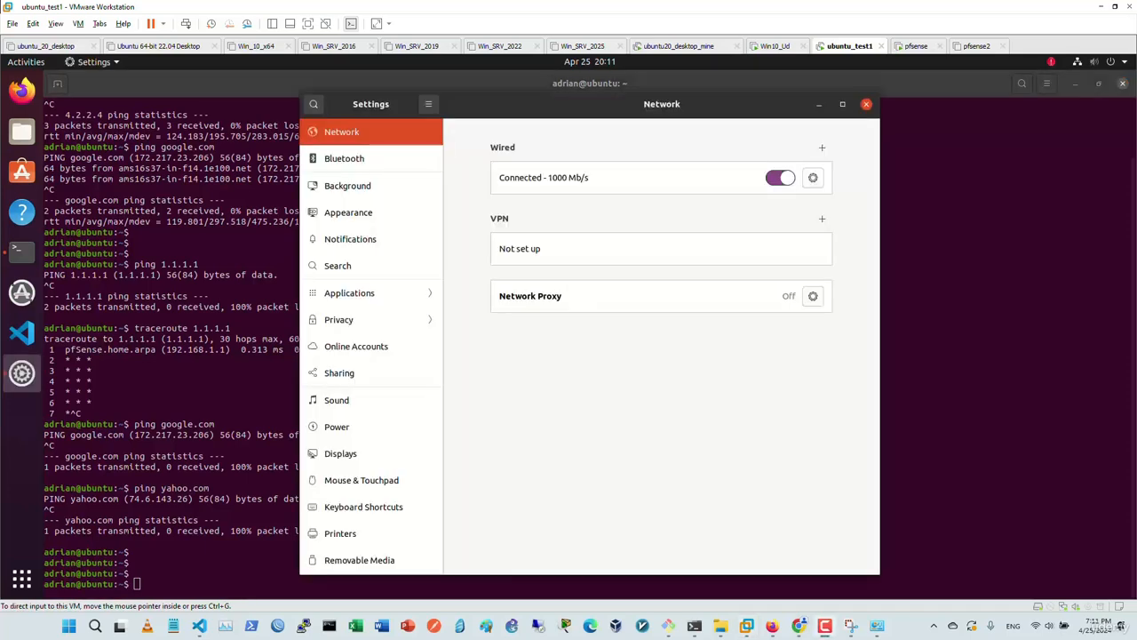
pyautogui.click(812, 178)
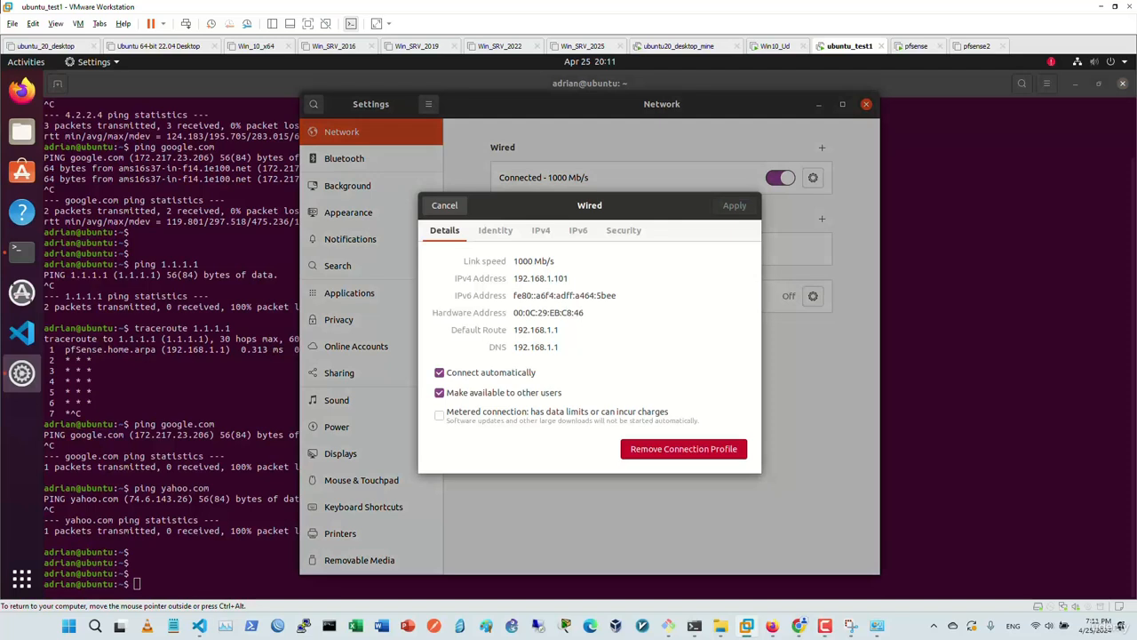
pyautogui.click(444, 205)
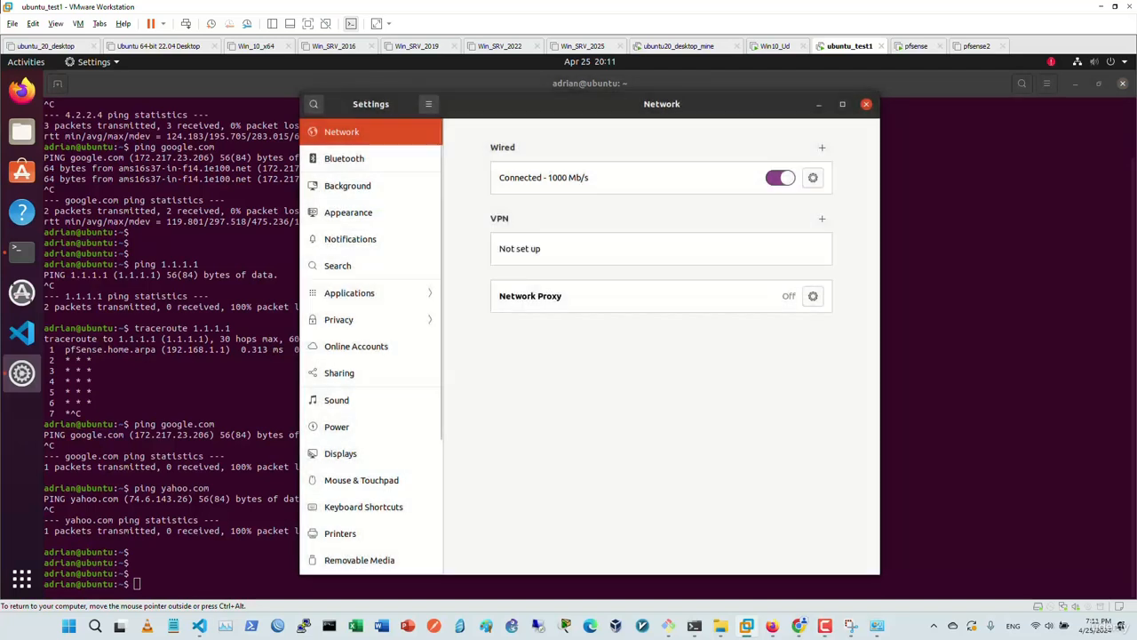
pyautogui.click(867, 104)
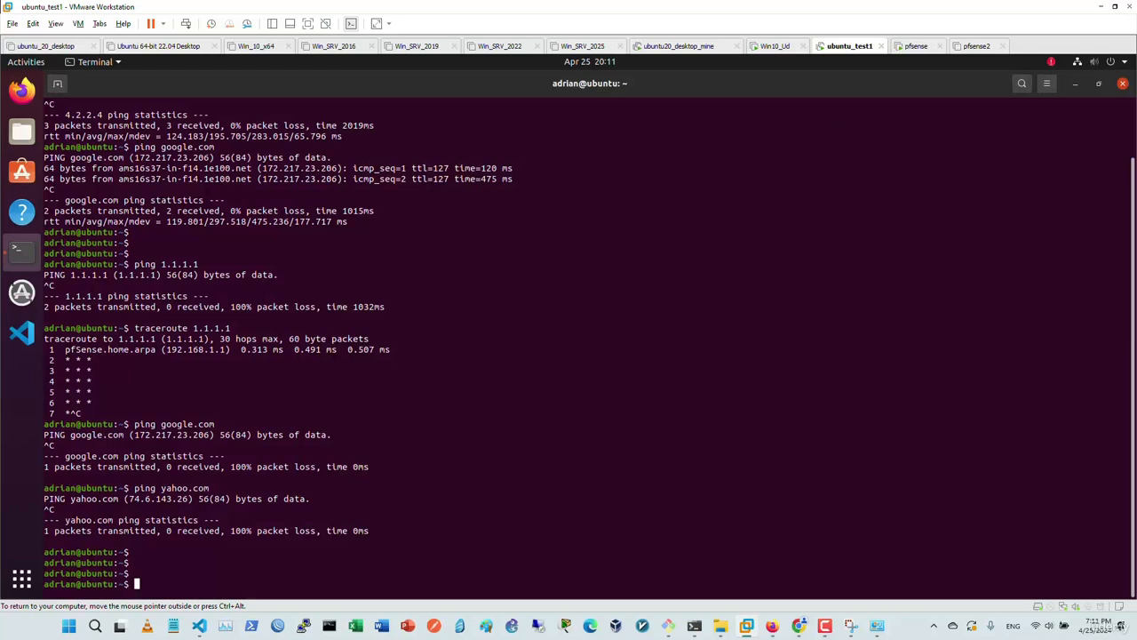
# Ping cisco.com and 1.1.1.1 with no replies, then list the VM's 192.168.1.101 address on ens33.
pyautogui.write('ping cisco.com')
pyautogui.press('Return')
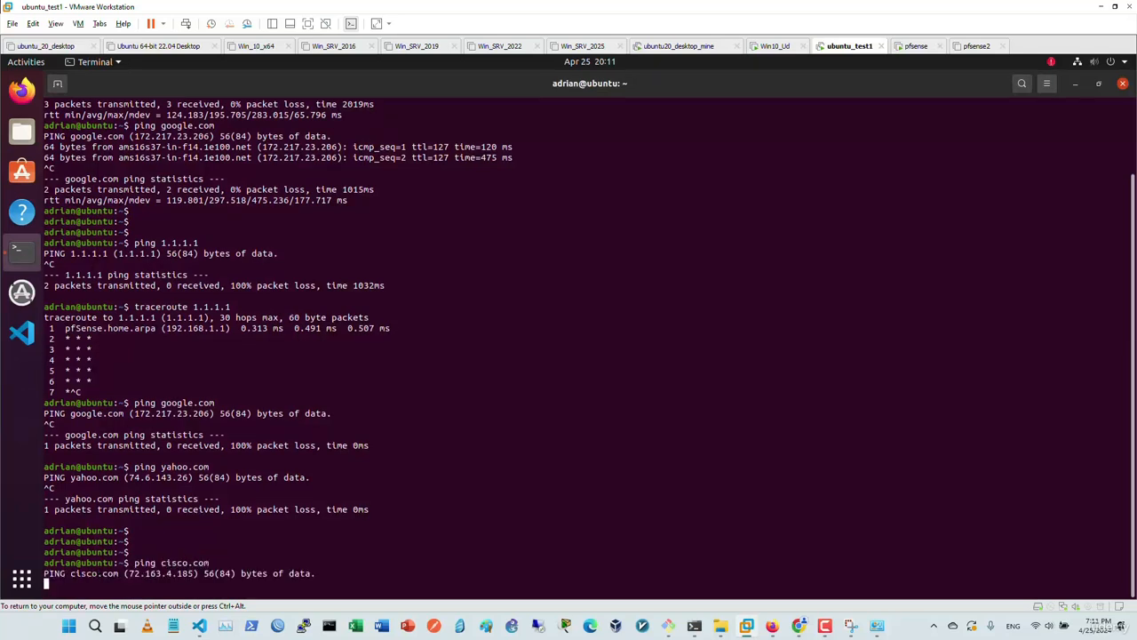
pyautogui.hotkey('ctrl', 'c')
pyautogui.write('ping ')
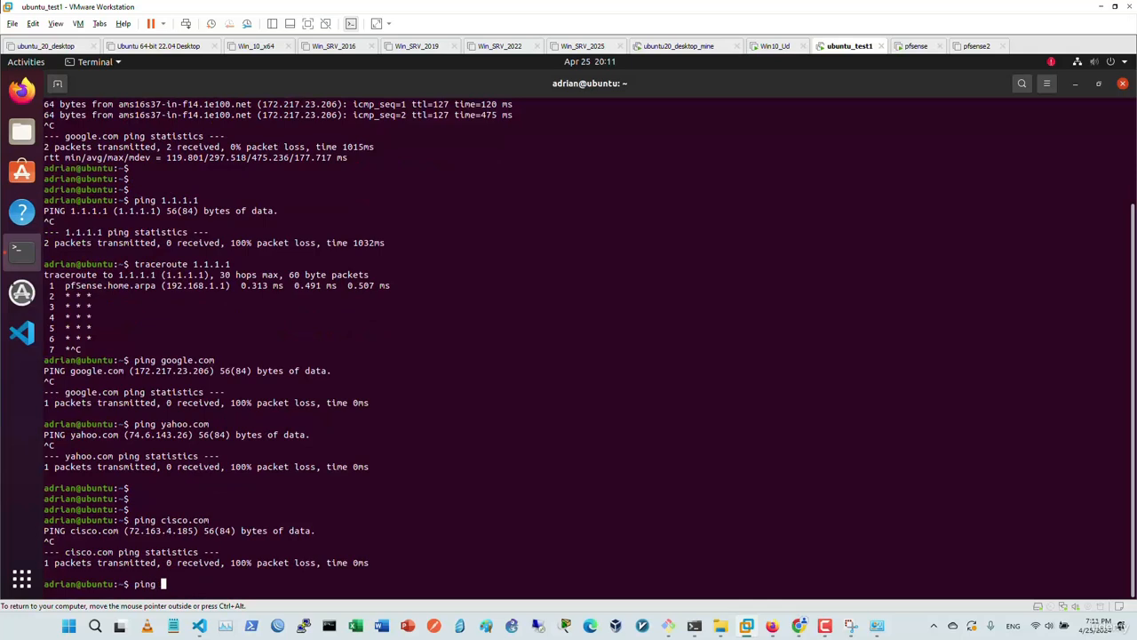
pyautogui.write('1.1.1.1 -t')
pyautogui.press('Return')
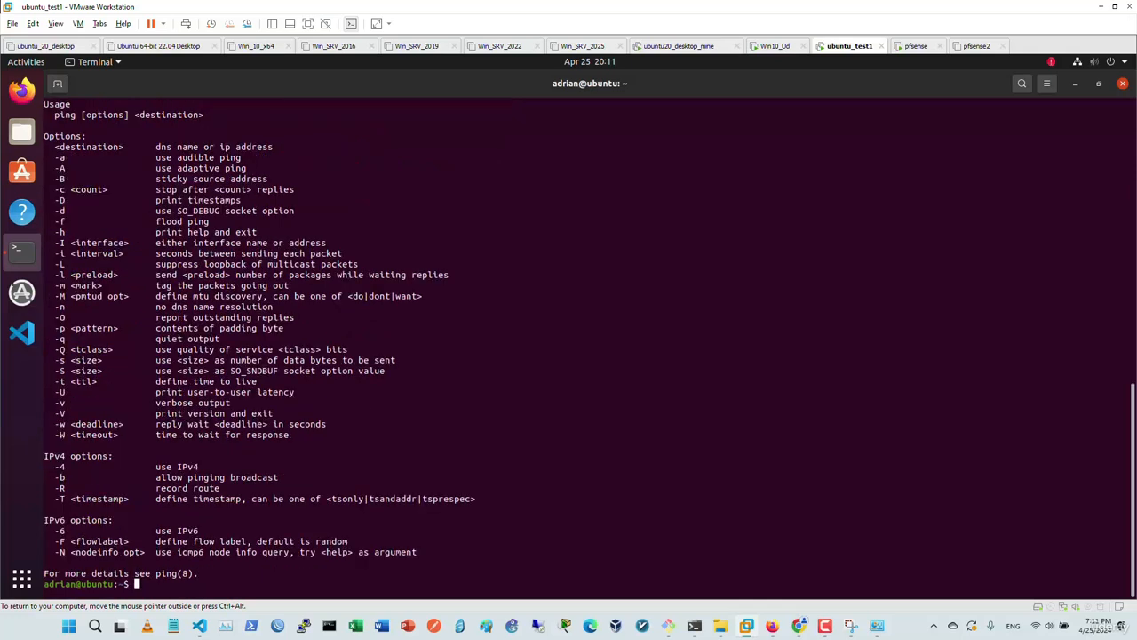
pyautogui.press('Up')
pyautogui.press('BackSpace')
pyautogui.press('BackSpace')
pyautogui.press('BackSpace')
pyautogui.press('Return')
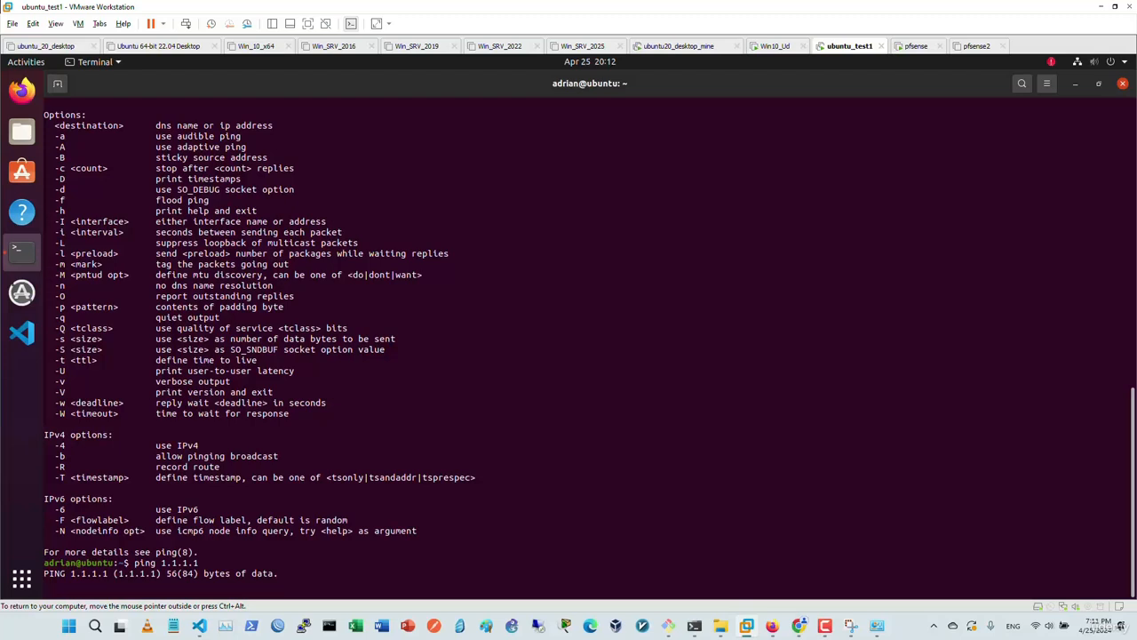
pyautogui.hotkey('ctrl', 'c')
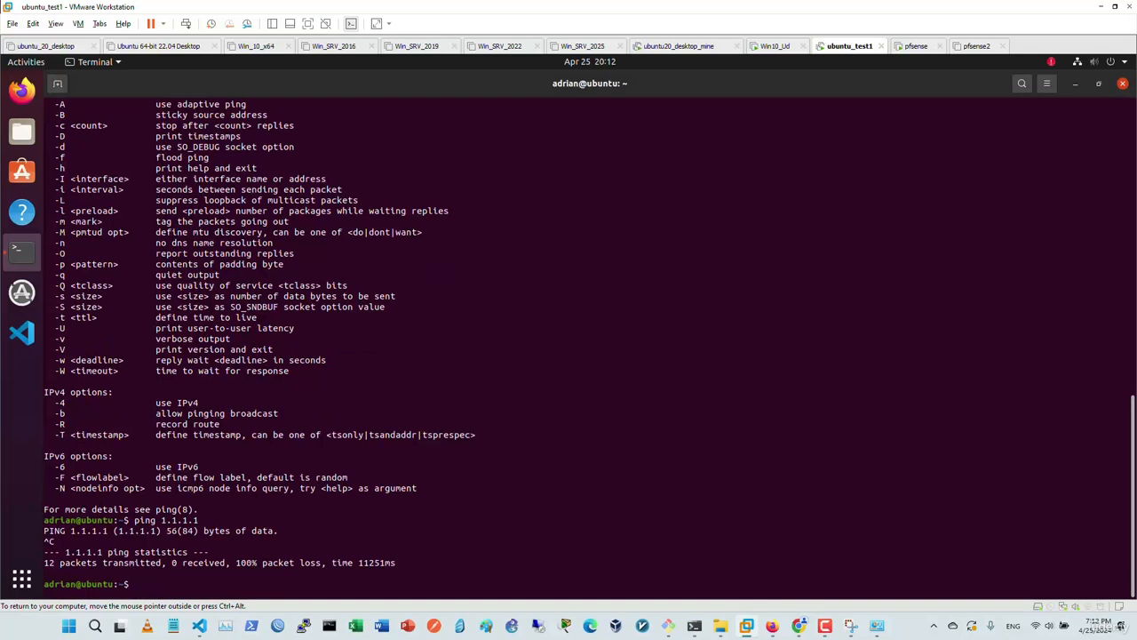
pyautogui.write('ip addr | grep 192.168.')
pyautogui.press('Return')
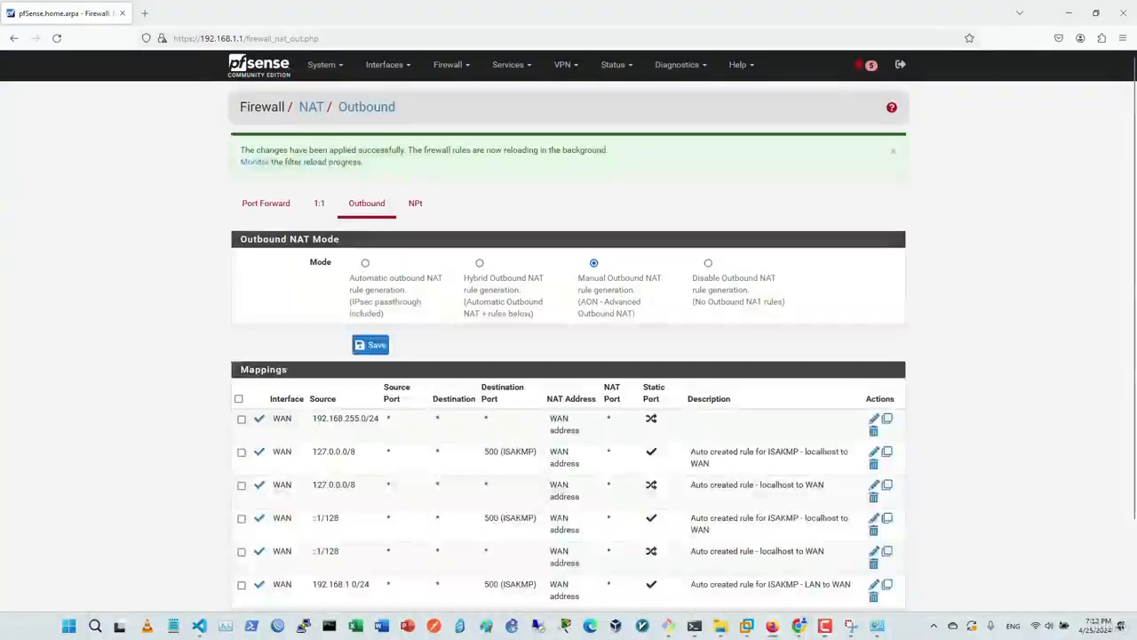
# Add an outbound NAT mapping with protocol Any and source Network or Alias 192.168.1.101/32.
pyautogui.scroll(-2, 717, 524)
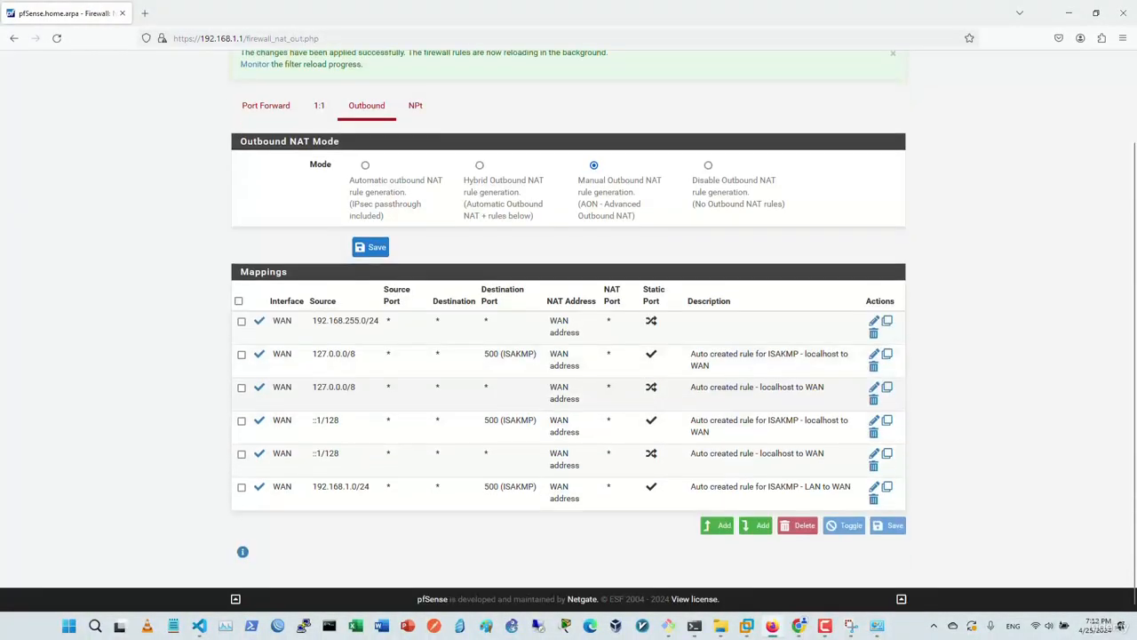
pyautogui.click(717, 527)
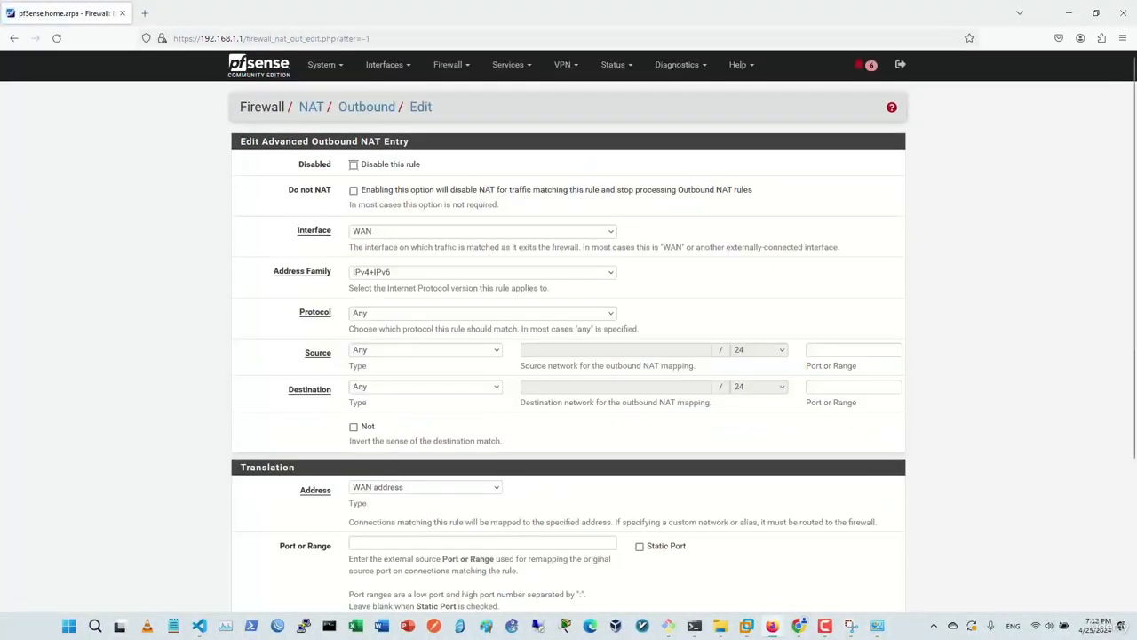
pyautogui.click(482, 312)
pyautogui.click(482, 313)
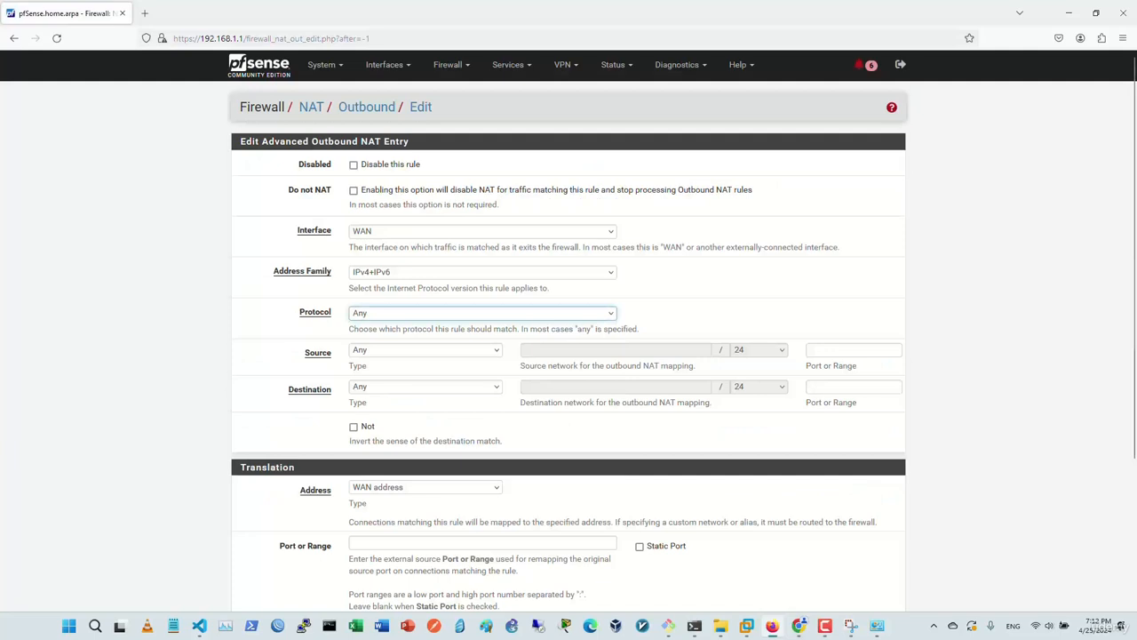
pyautogui.click(426, 350)
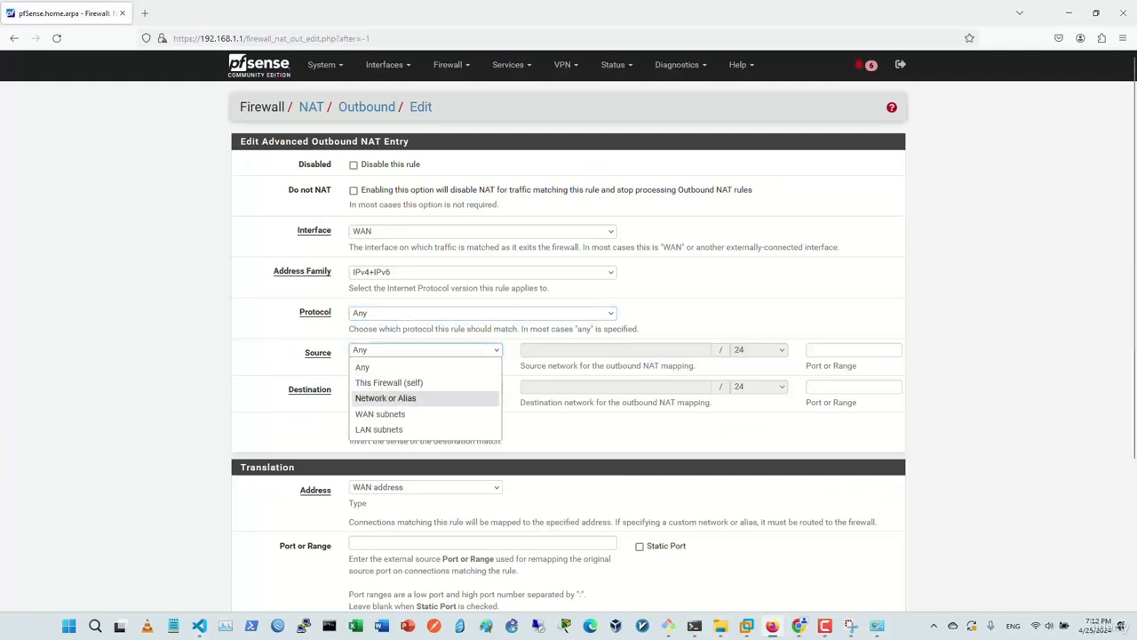
pyautogui.click(396, 398)
pyautogui.click(613, 350)
pyautogui.write('192.168')
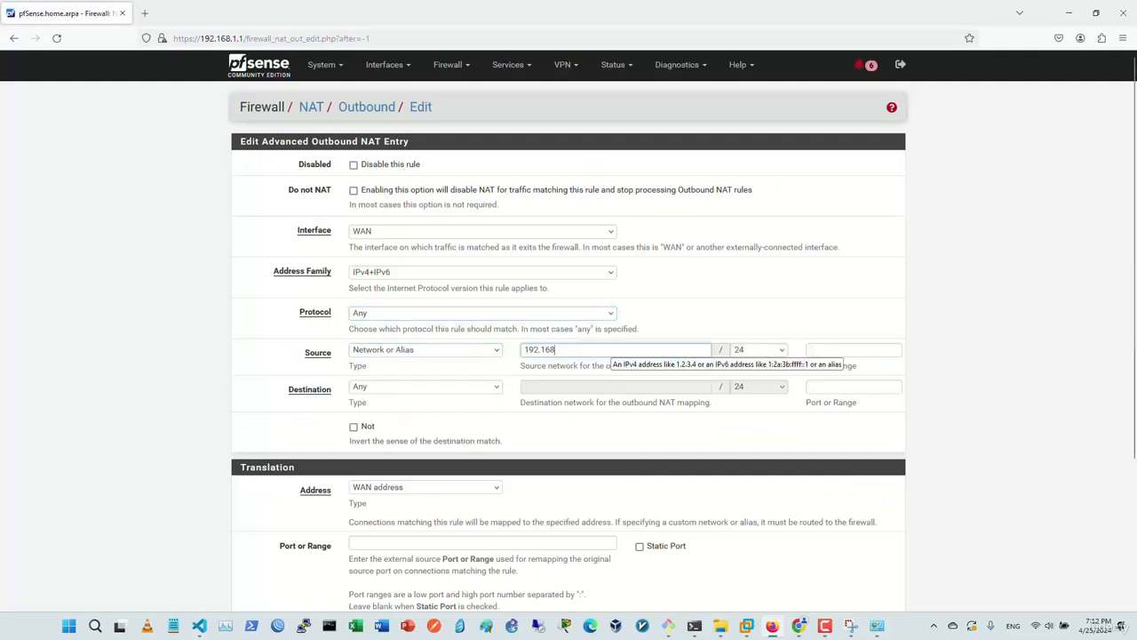
pyautogui.write('.1')
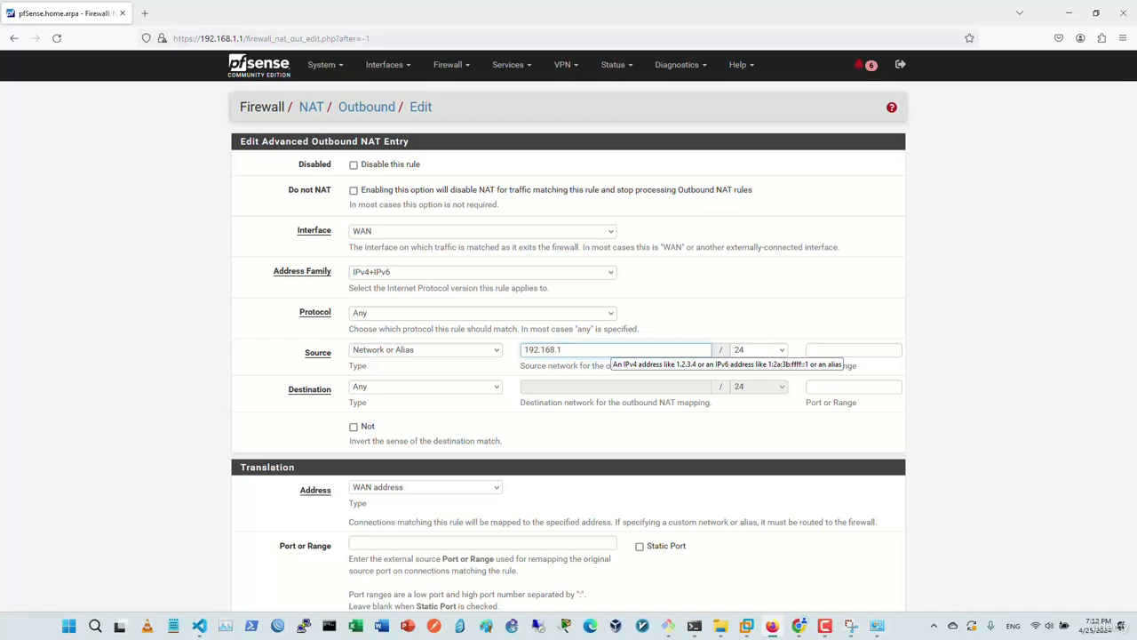
pyautogui.write('.101')
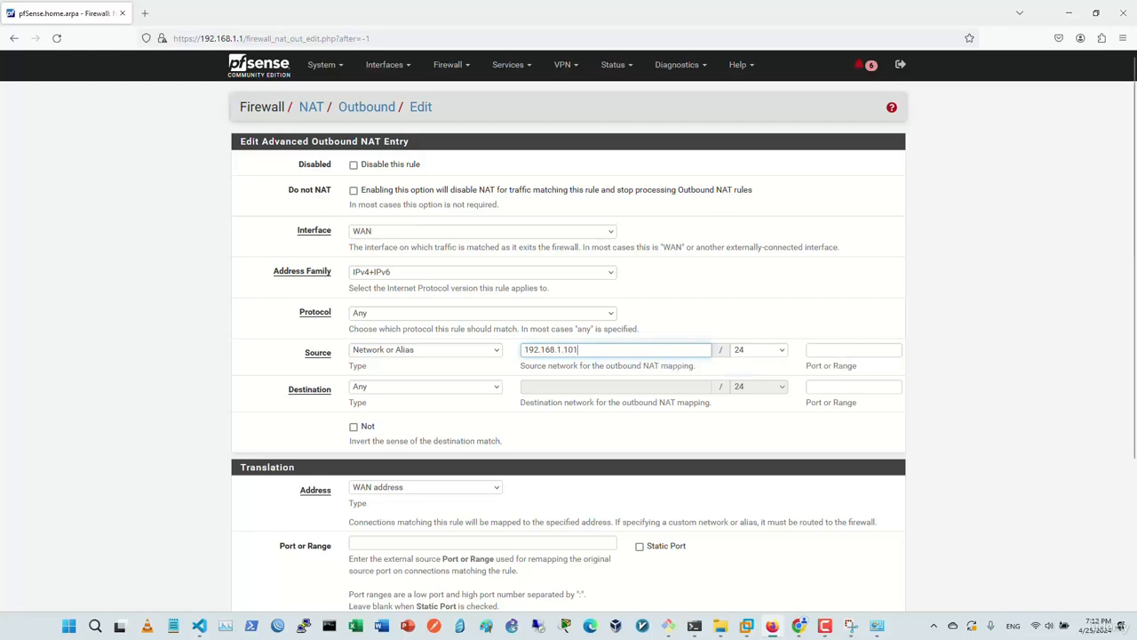
pyautogui.click(759, 350)
pyautogui.scroll(3, 757, 222)
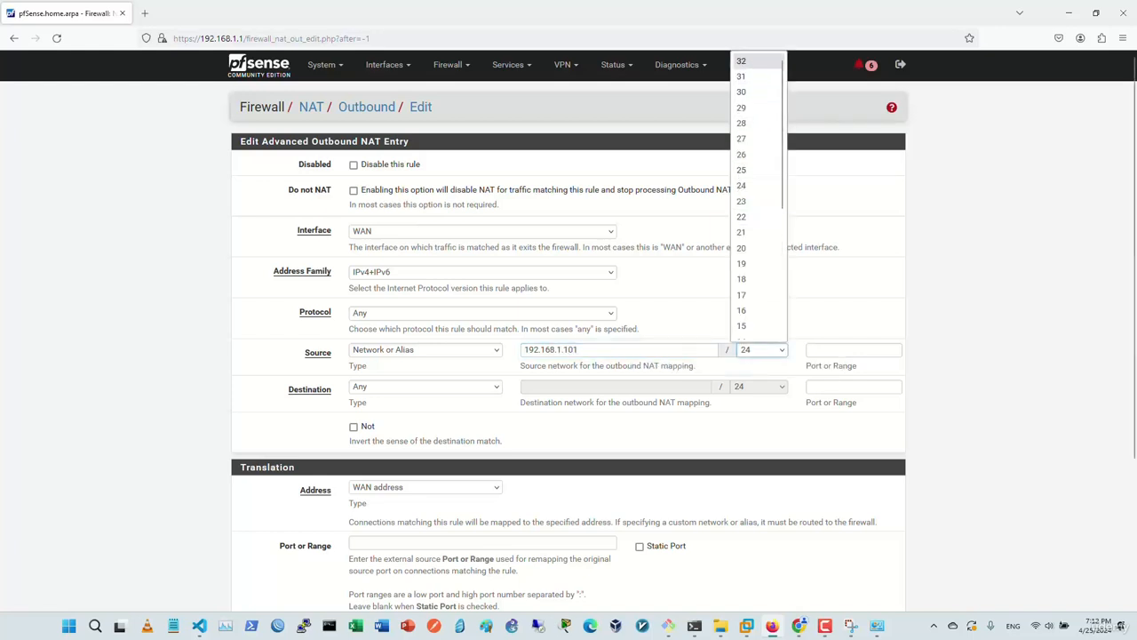
pyautogui.click(746, 61)
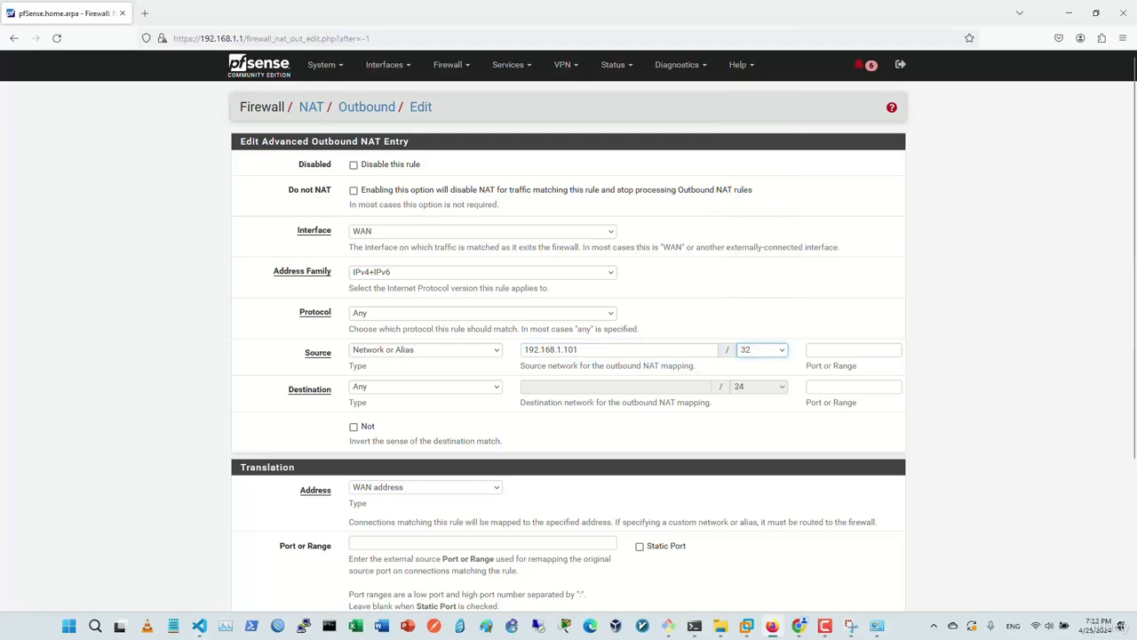
# Keep the translation address as WAN address, then save and apply the new mapping.
pyautogui.scroll(-3, 425, 374)
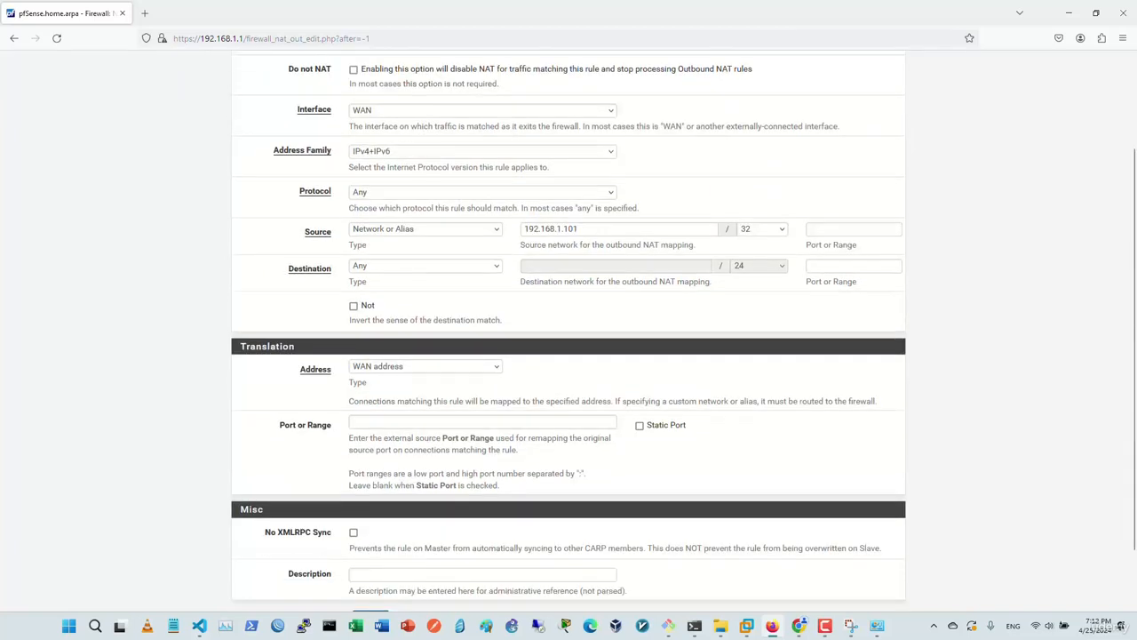
pyautogui.click(425, 366)
pyautogui.click(397, 399)
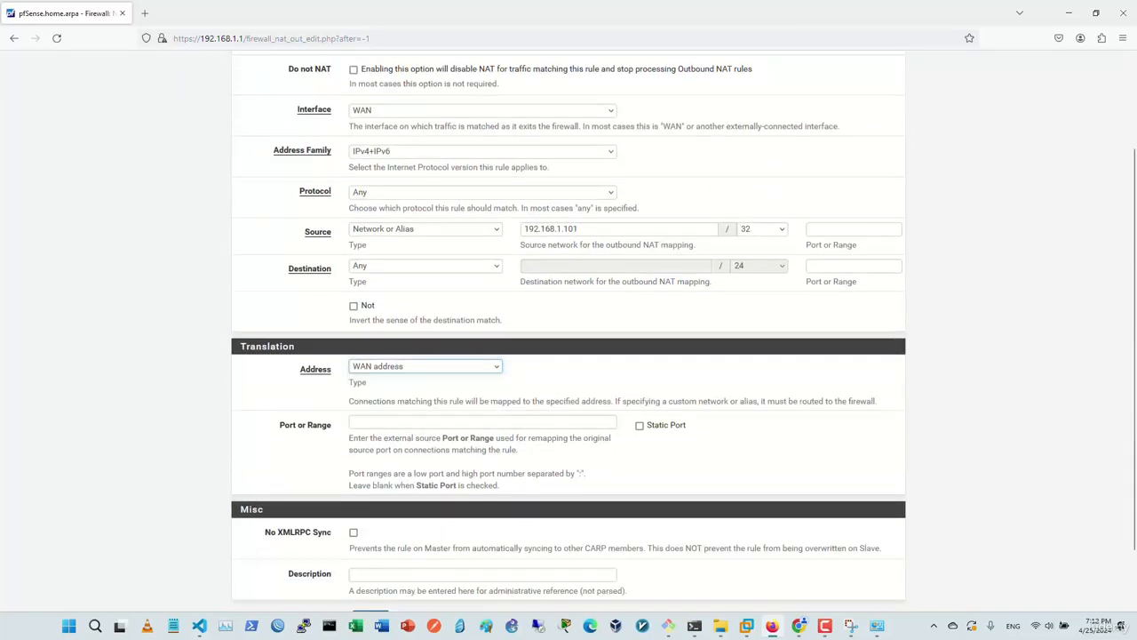
pyautogui.scroll(-1, 568, 444)
pyautogui.click(371, 546)
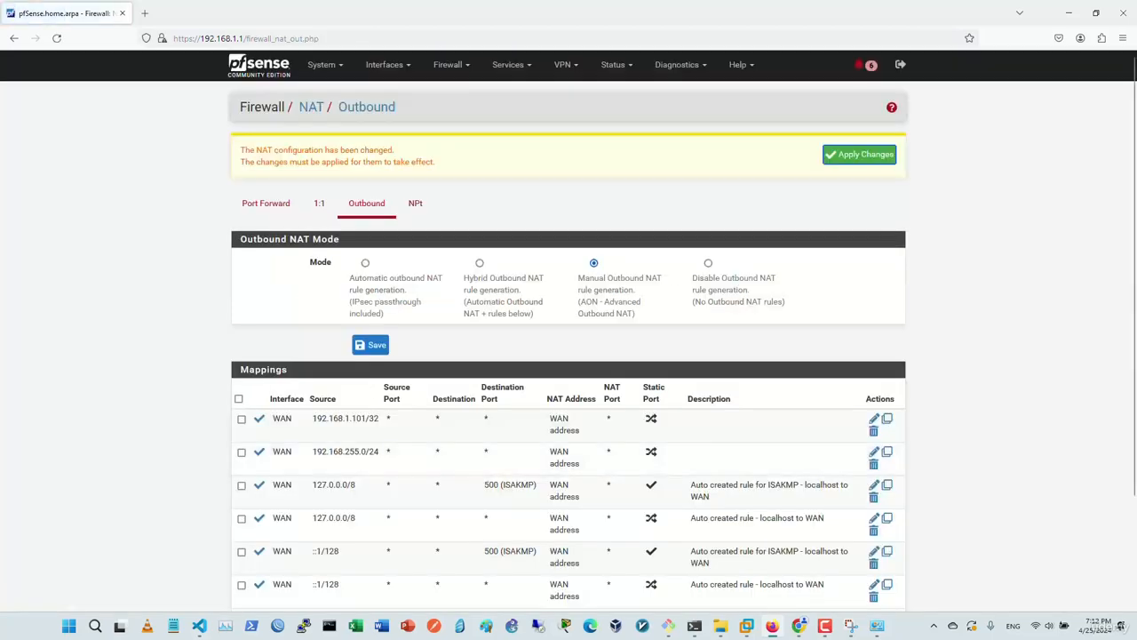
pyautogui.click(859, 154)
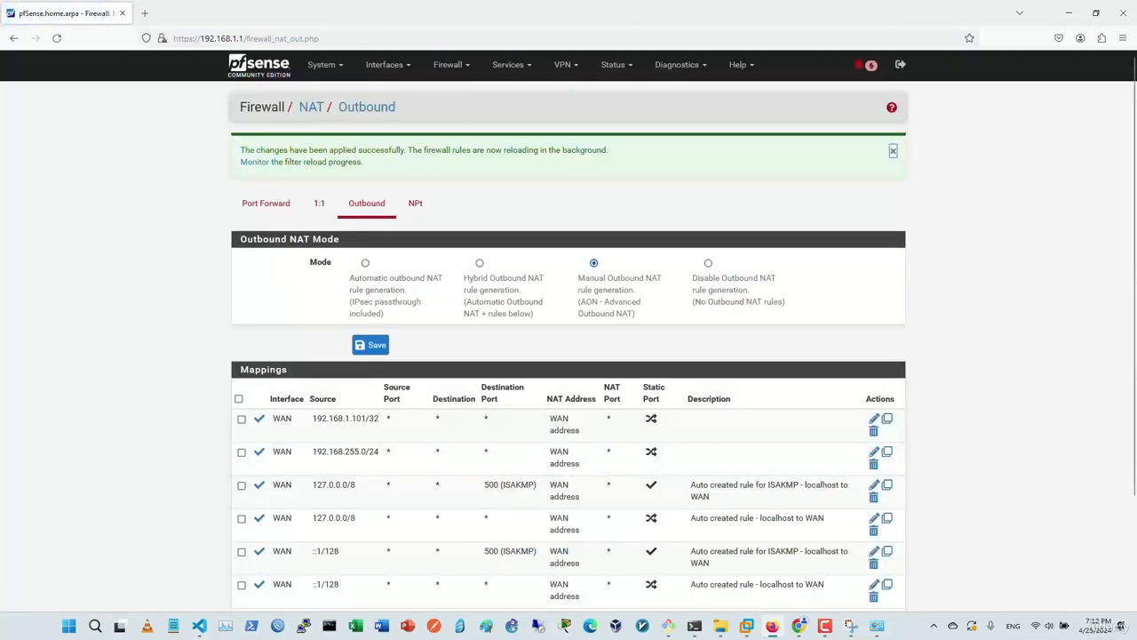
pyautogui.click(1069, 13)
# Rerun ping 1.1.1.1 and confirm it now gets replies with no loss.
pyautogui.press('Return')
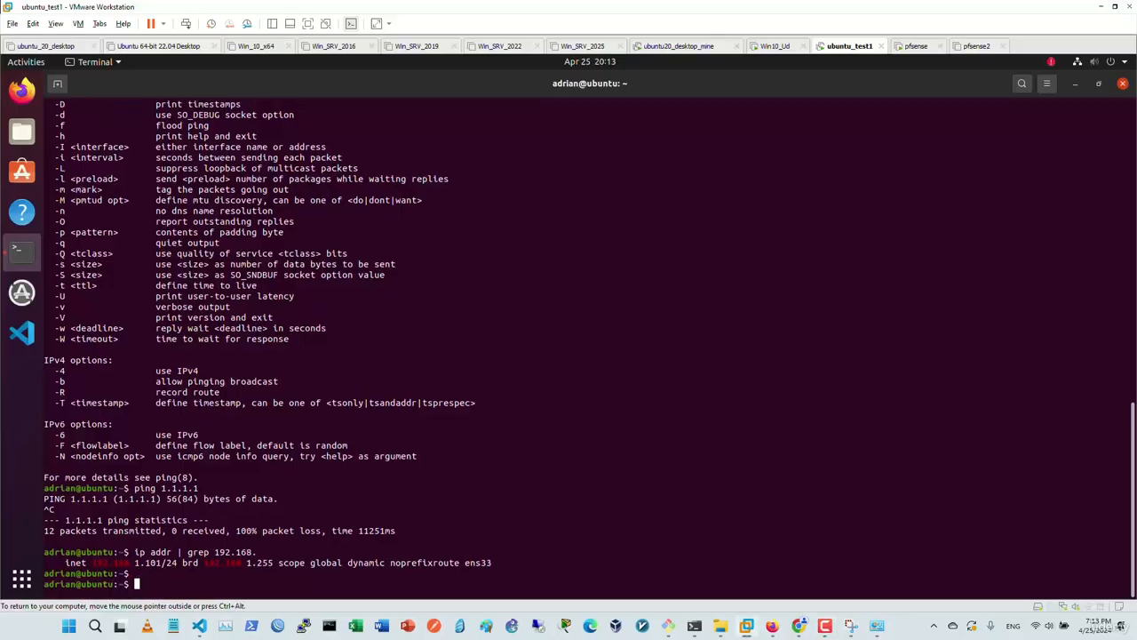
pyautogui.press('Return')
pyautogui.press('Up')
pyautogui.press('Up')
pyautogui.press('Return')
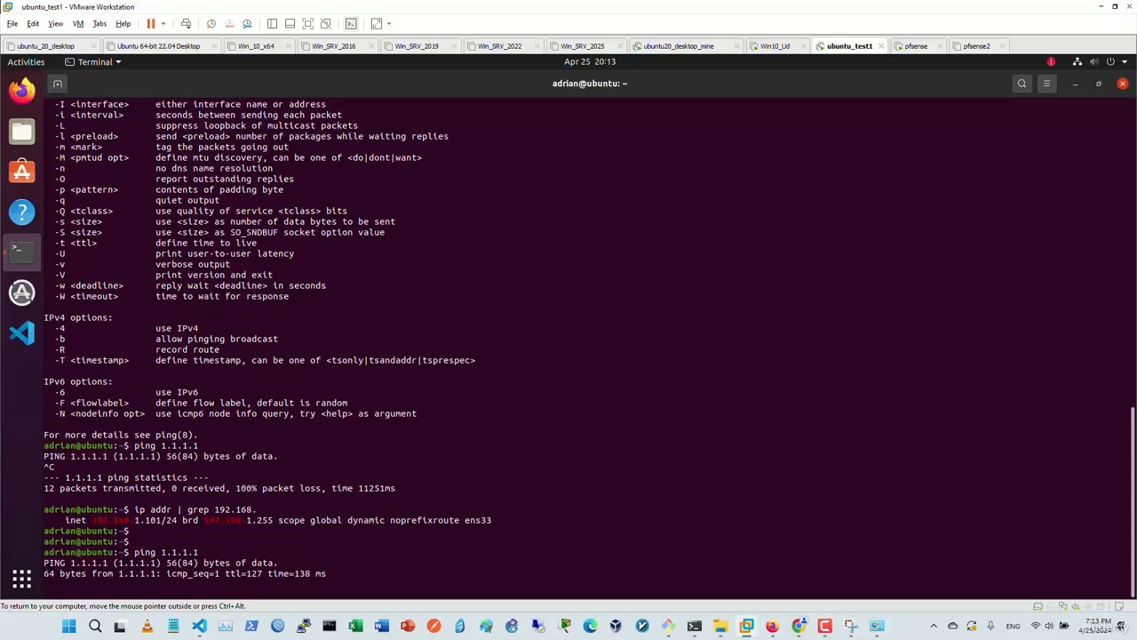
pyautogui.hotkey('ctrl', 'c')
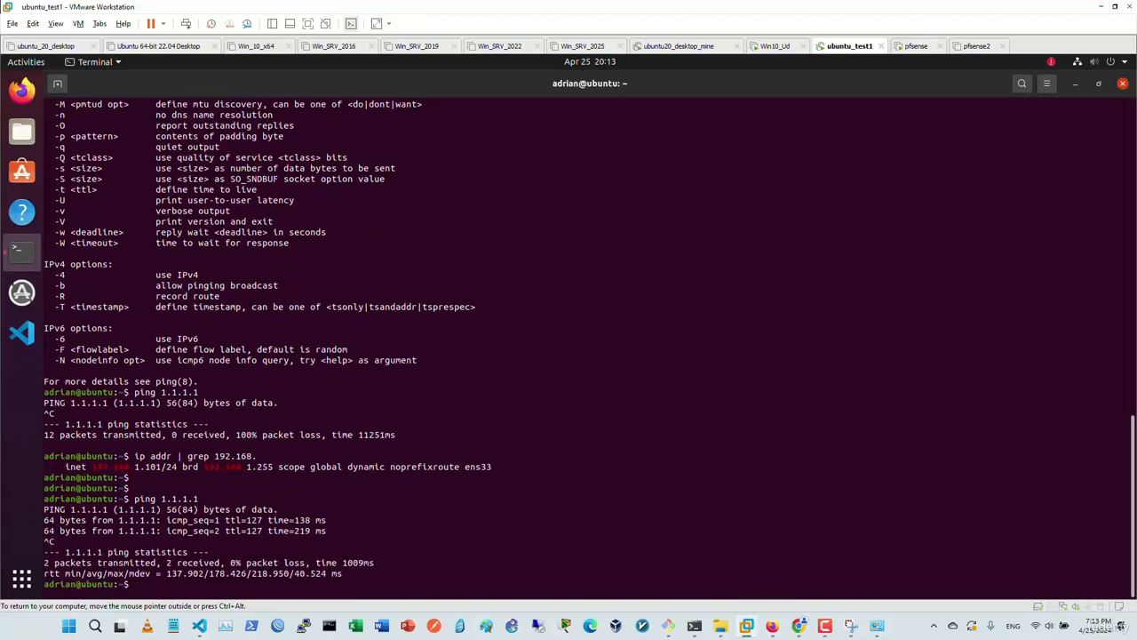
# Run traceroute 1.1.1.1 and confirm it reaches past pfSense.
pyautogui.write('traceroute 1.1.1.1')
pyautogui.press('Return')
pyautogui.hotkey('ctrl', 'c')
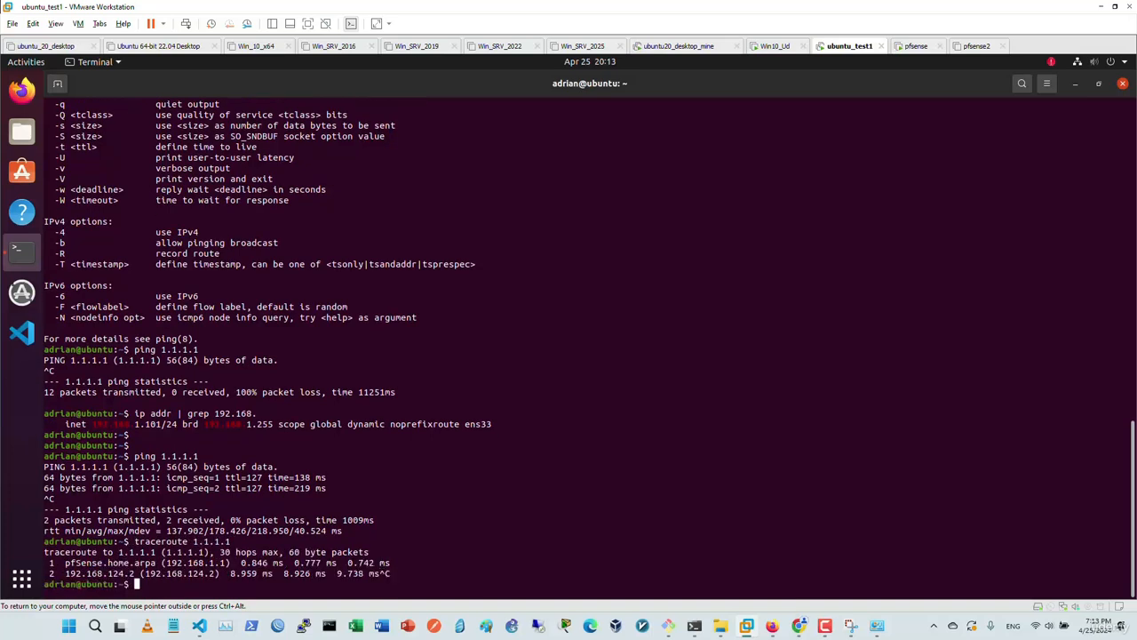
pyautogui.press('Return')
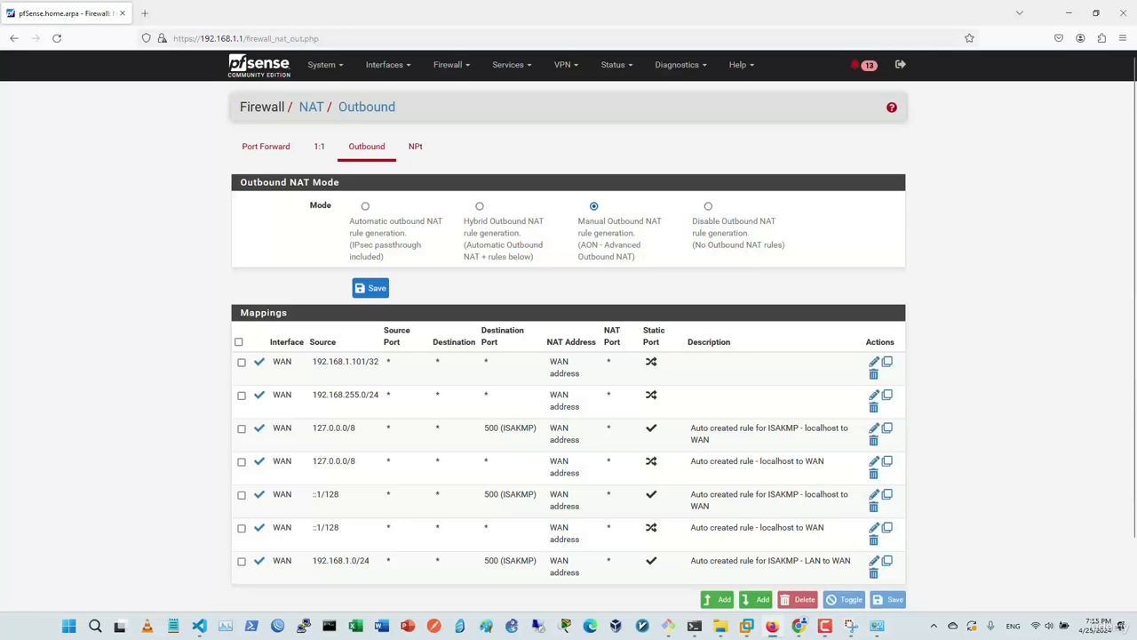
# On the LAN firewall rules page, disable the default IPv4 and IPv6 allow-LAN-to-any rules.
pyautogui.click(449, 64)
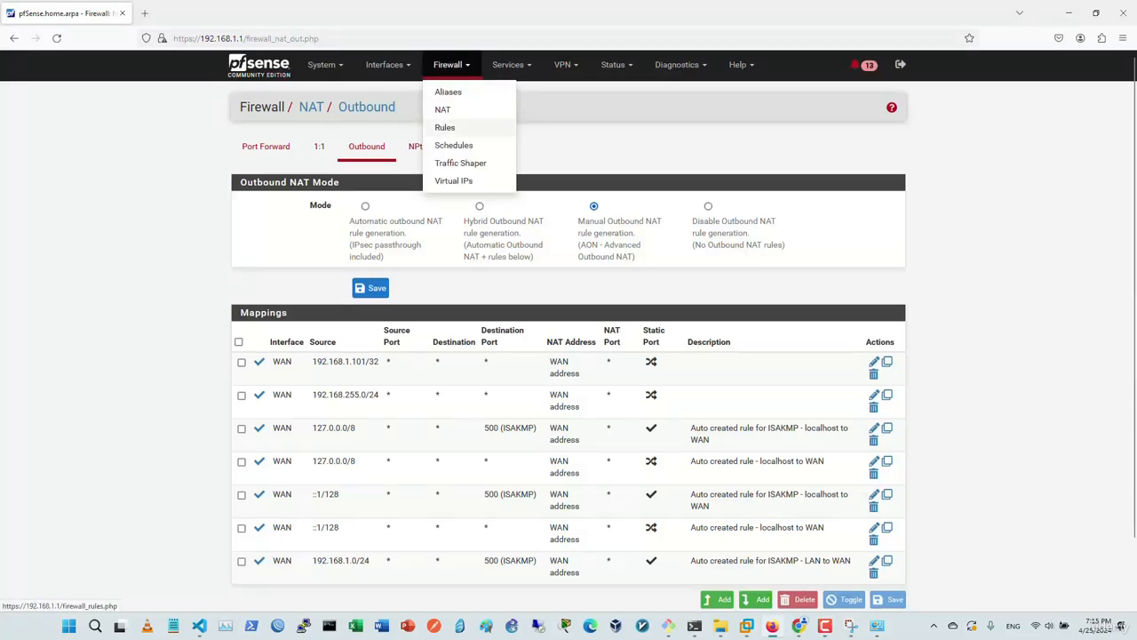
pyautogui.click(444, 128)
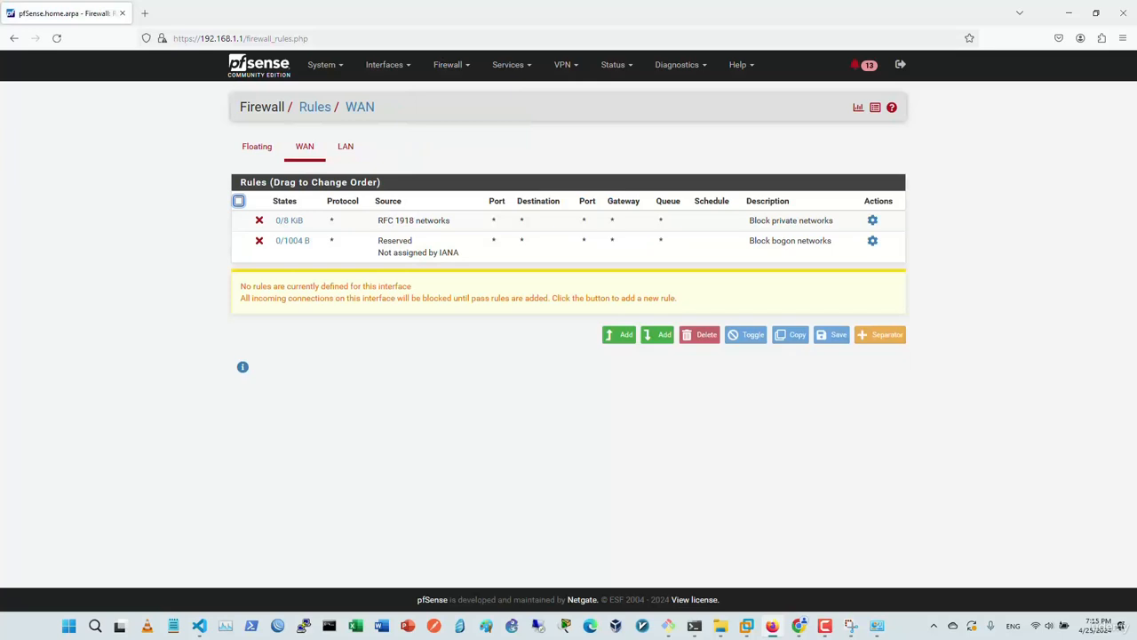
pyautogui.click(346, 145)
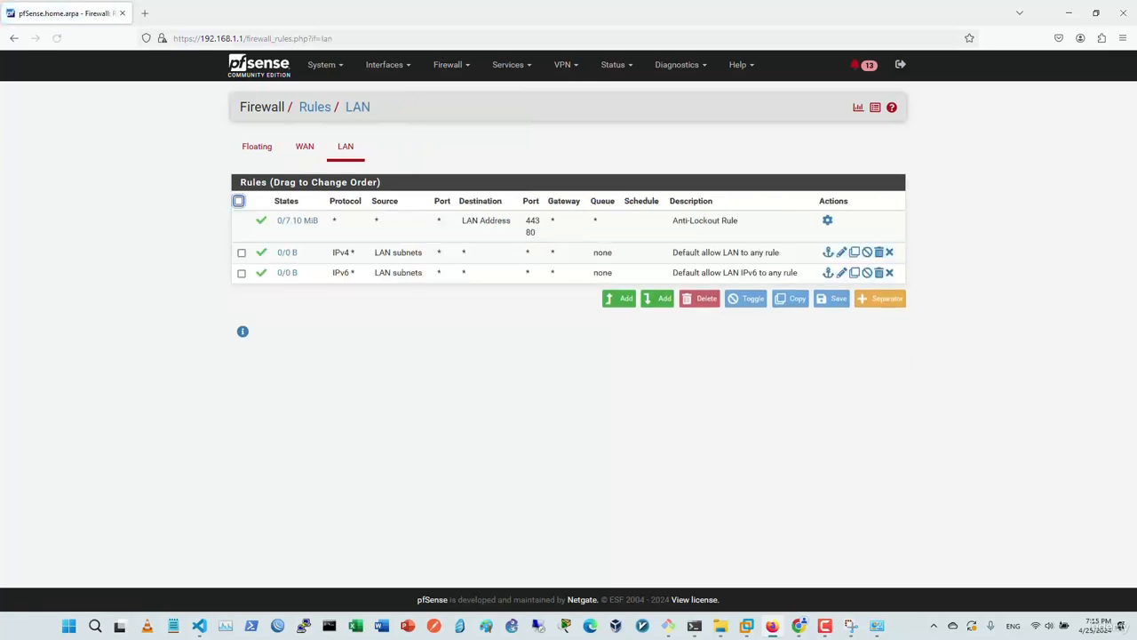
pyautogui.click(305, 147)
pyautogui.click(346, 147)
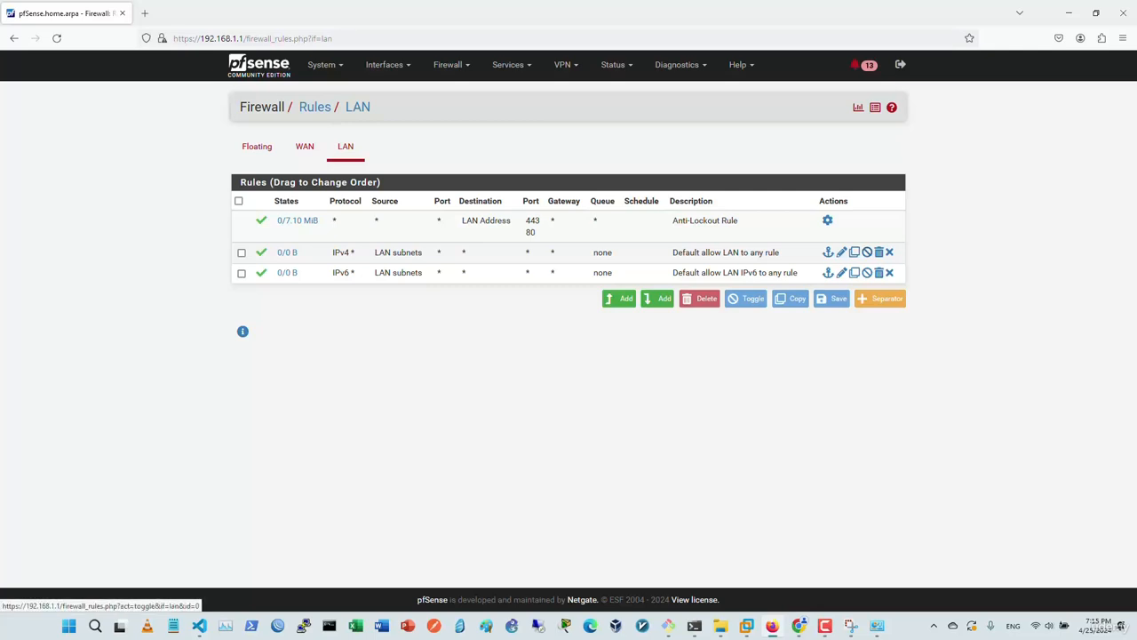
pyautogui.click(867, 252)
pyautogui.click(867, 330)
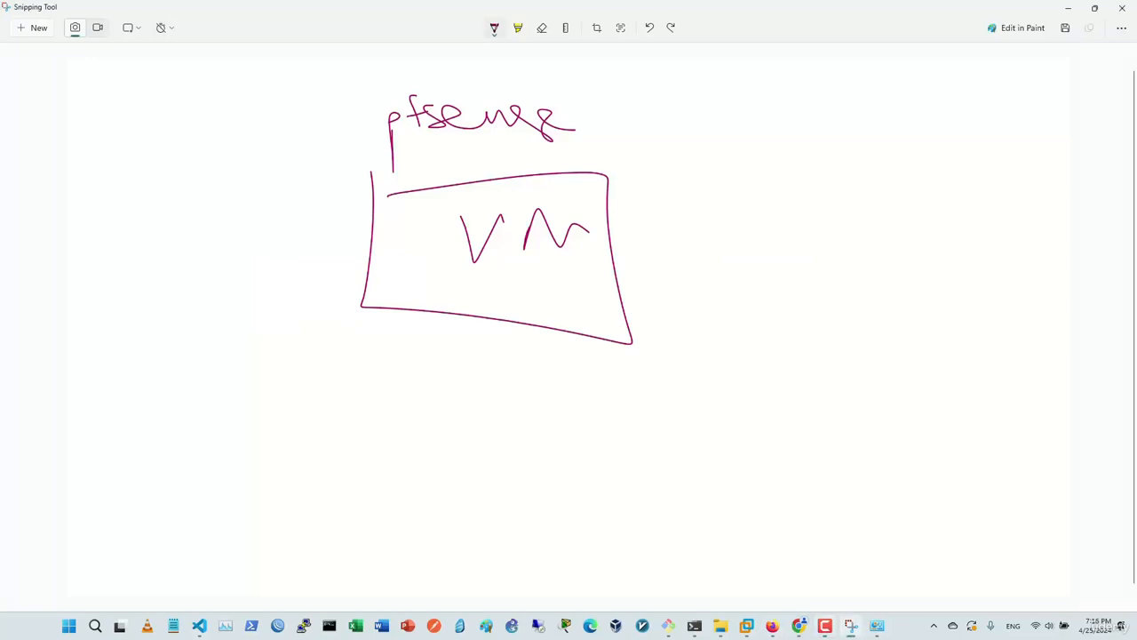
# Draw an arrow into the VM box with a U label, and a downward arrow labelled FW.
pyautogui.moveTo(878, 246)
pyautogui.mouseDown()
pyautogui.moveTo(608, 270)
pyautogui.moveTo(647, 278)
pyautogui.mouseUp()
pyautogui.moveTo(812, 158); pyautogui.dragTo(851, 176)
pyautogui.moveTo(803, 203); pyautogui.dragTo(853, 200)
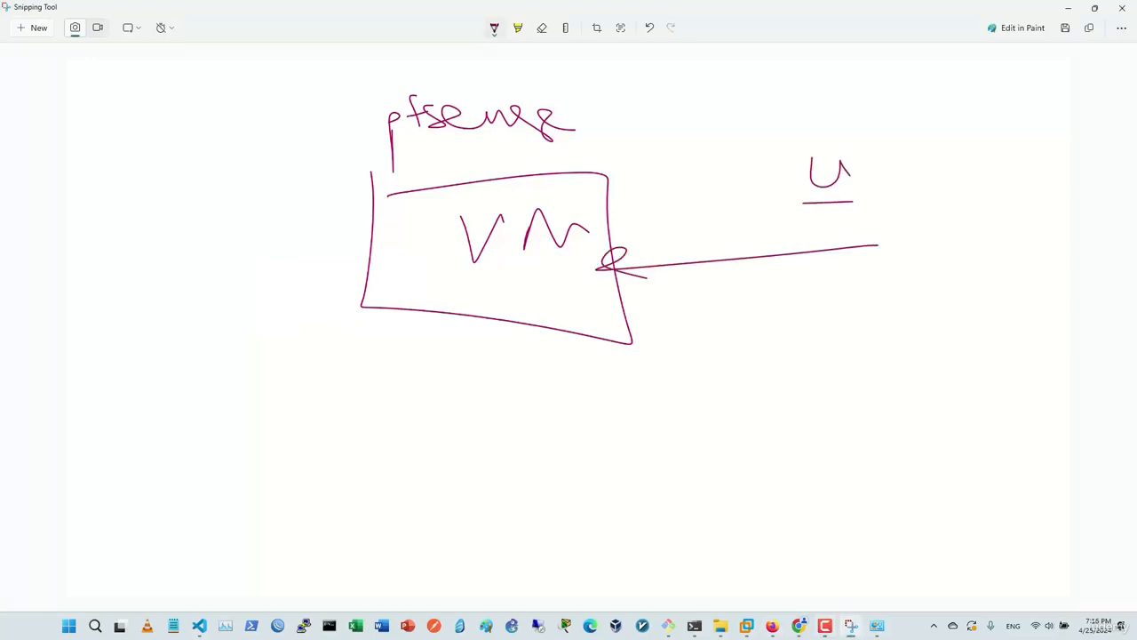
pyautogui.moveTo(464, 325); pyautogui.dragTo(437, 443)
pyautogui.moveTo(430, 506)
pyautogui.mouseDown()
pyautogui.moveTo(485, 475)
pyautogui.moveTo(504, 477)
pyautogui.mouseUp()
pyautogui.moveTo(431, 503); pyautogui.dragTo(485, 497)
pyautogui.moveTo(517, 487)
pyautogui.mouseDown()
pyautogui.moveTo(518, 499)
pyautogui.moveTo(551, 465)
pyautogui.mouseUp()
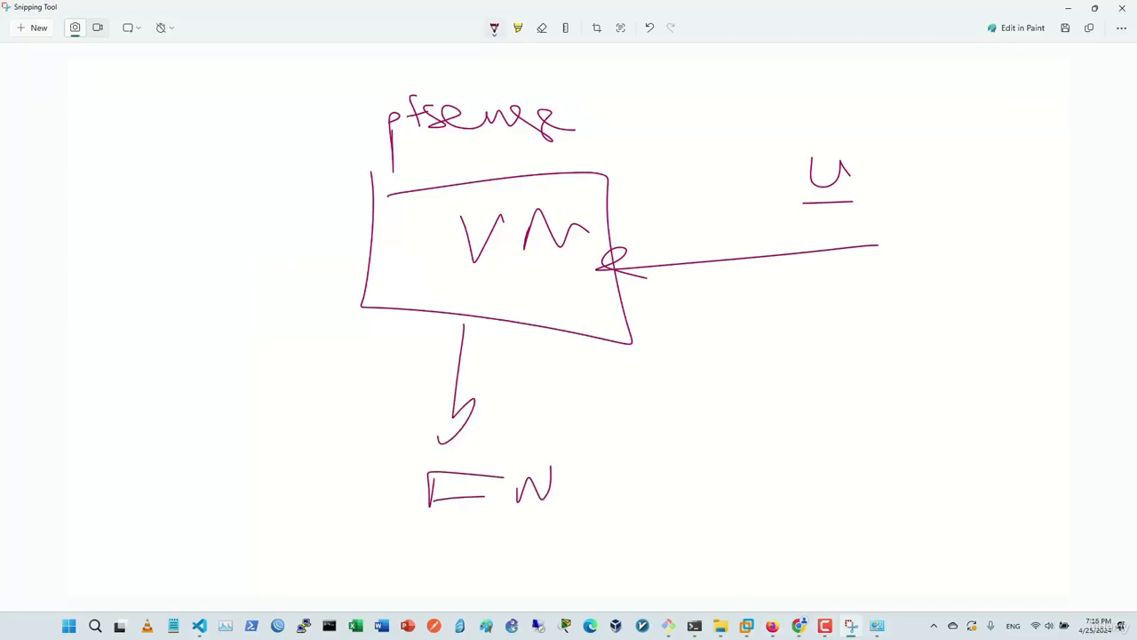
pyautogui.moveTo(565, 391)
pyautogui.mouseDown()
pyautogui.moveTo(573, 409)
pyautogui.moveTo(626, 402)
pyautogui.moveTo(679, 370)
pyautogui.moveTo(722, 470)
pyautogui.mouseUp()
pyautogui.moveTo(722, 469); pyautogui.dragTo(636, 423)
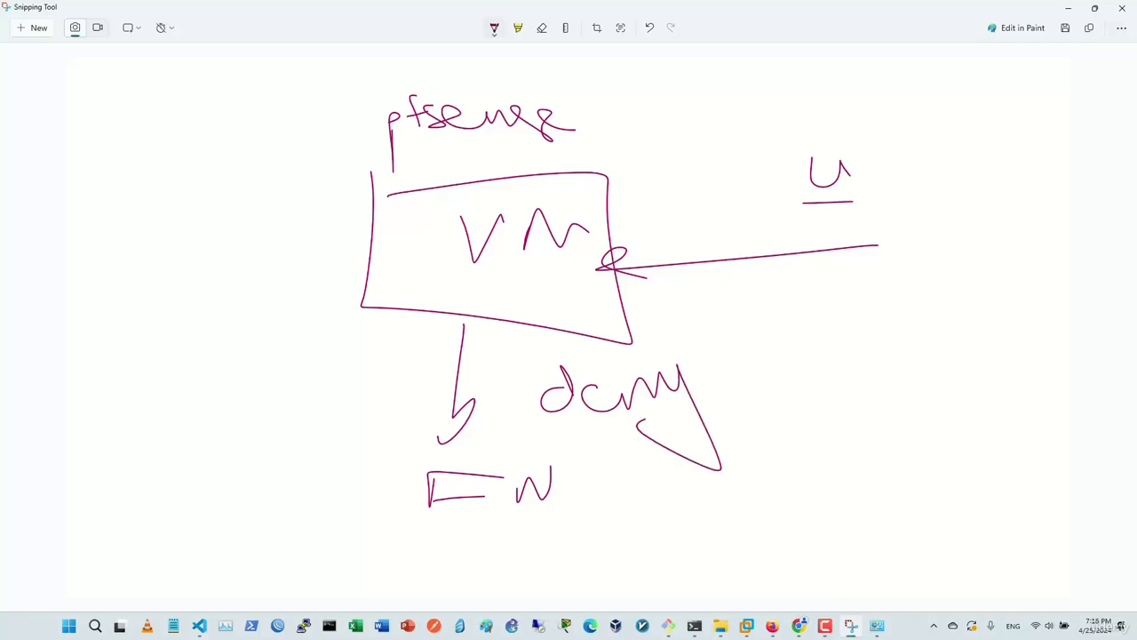
pyautogui.moveTo(628, 245)
pyautogui.mouseDown()
pyautogui.moveTo(640, 232)
pyautogui.moveTo(661, 282)
pyautogui.moveTo(639, 284)
pyautogui.moveTo(620, 263)
pyautogui.mouseUp()
# Add labelled down-left and leftward arrows from the VM box, circle the U, and underline the lower-right label.
pyautogui.moveTo(423, 278); pyautogui.dragTo(316, 377)
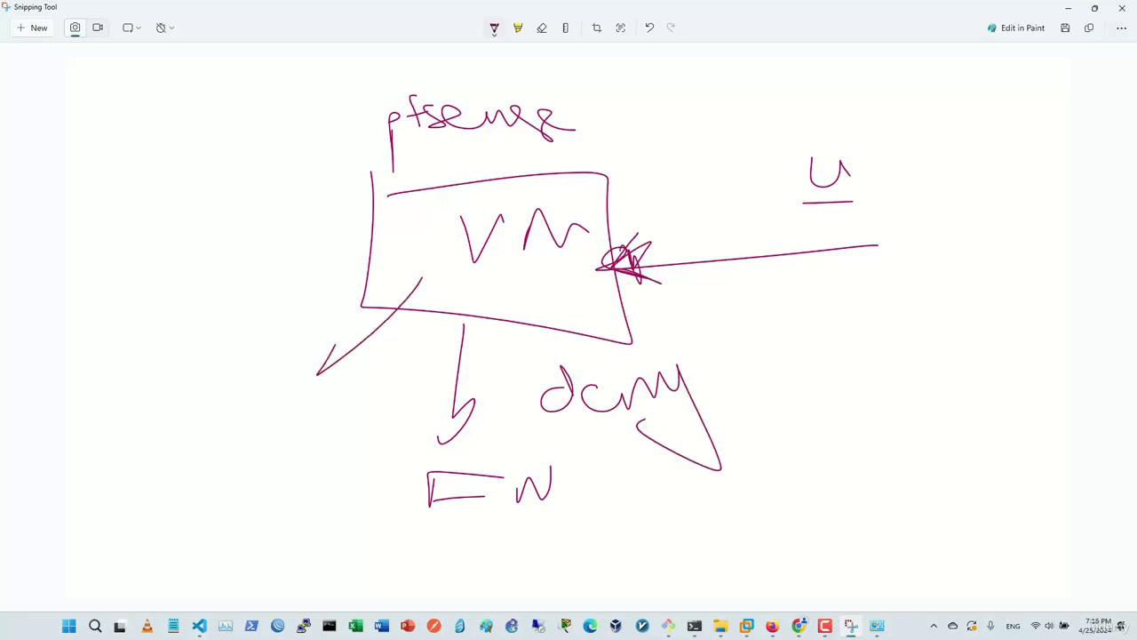
pyautogui.moveTo(338, 336); pyautogui.dragTo(317, 376)
pyautogui.moveTo(245, 445)
pyautogui.mouseDown()
pyautogui.moveTo(247, 459)
pyautogui.moveTo(347, 431)
pyautogui.moveTo(357, 446)
pyautogui.mouseUp()
pyautogui.moveTo(330, 415); pyautogui.dragTo(399, 411)
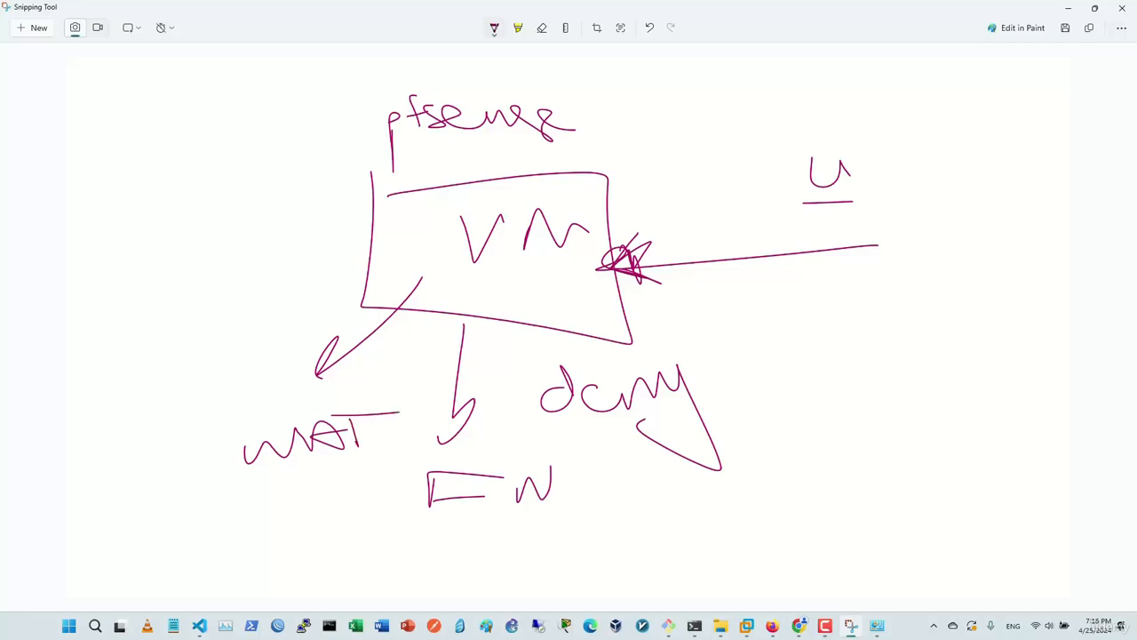
pyautogui.moveTo(842, 117)
pyautogui.mouseDown()
pyautogui.moveTo(826, 87)
pyautogui.moveTo(767, 98)
pyautogui.mouseUp()
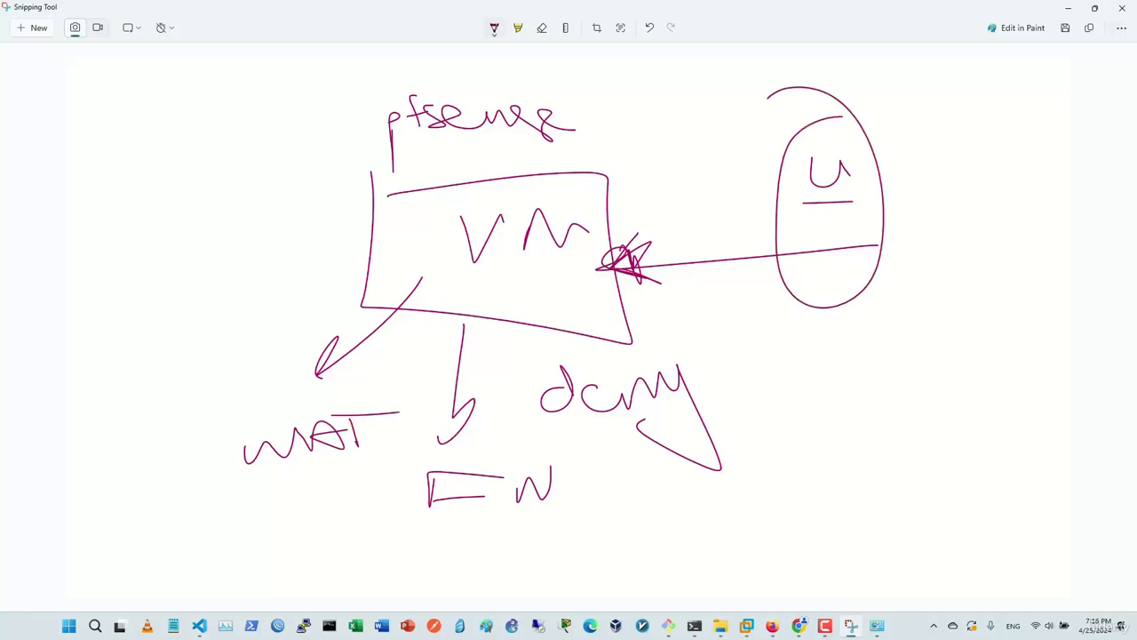
pyautogui.moveTo(407, 239); pyautogui.dragTo(177, 227)
pyautogui.moveTo(243, 211); pyautogui.dragTo(189, 249)
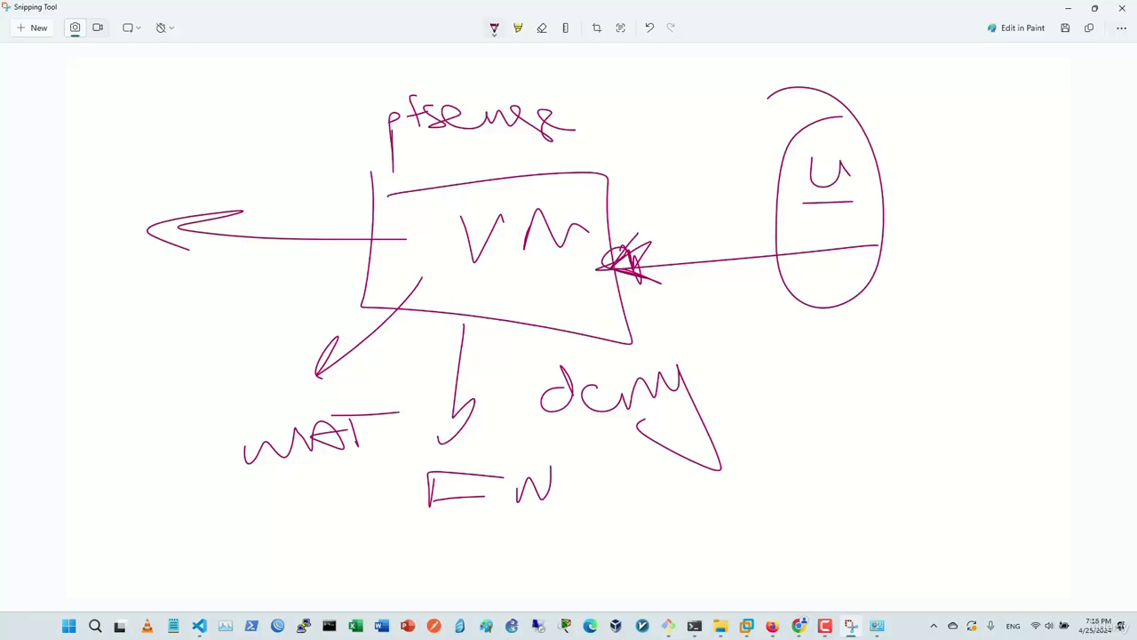
pyautogui.moveTo(166, 129)
pyautogui.mouseDown()
pyautogui.moveTo(160, 171)
pyautogui.moveTo(186, 153)
pyautogui.moveTo(268, 150)
pyautogui.mouseUp()
pyautogui.moveTo(247, 128); pyautogui.dragTo(355, 136)
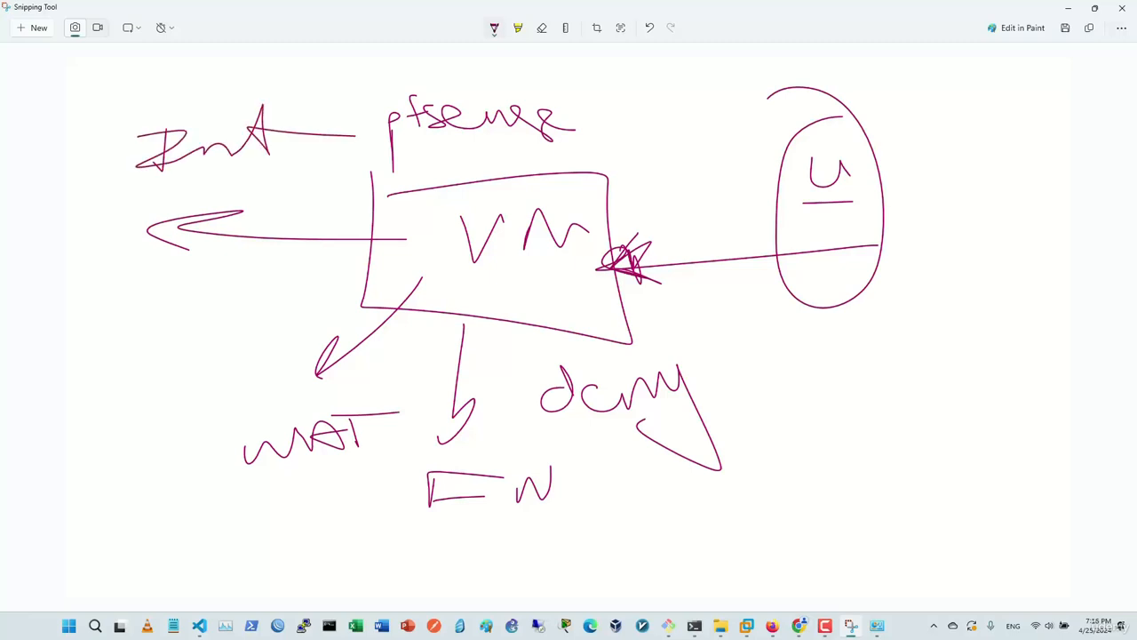
pyautogui.moveTo(548, 434)
pyautogui.mouseDown()
pyautogui.moveTo(711, 435)
pyautogui.moveTo(581, 439)
pyautogui.moveTo(678, 445)
pyautogui.mouseUp()
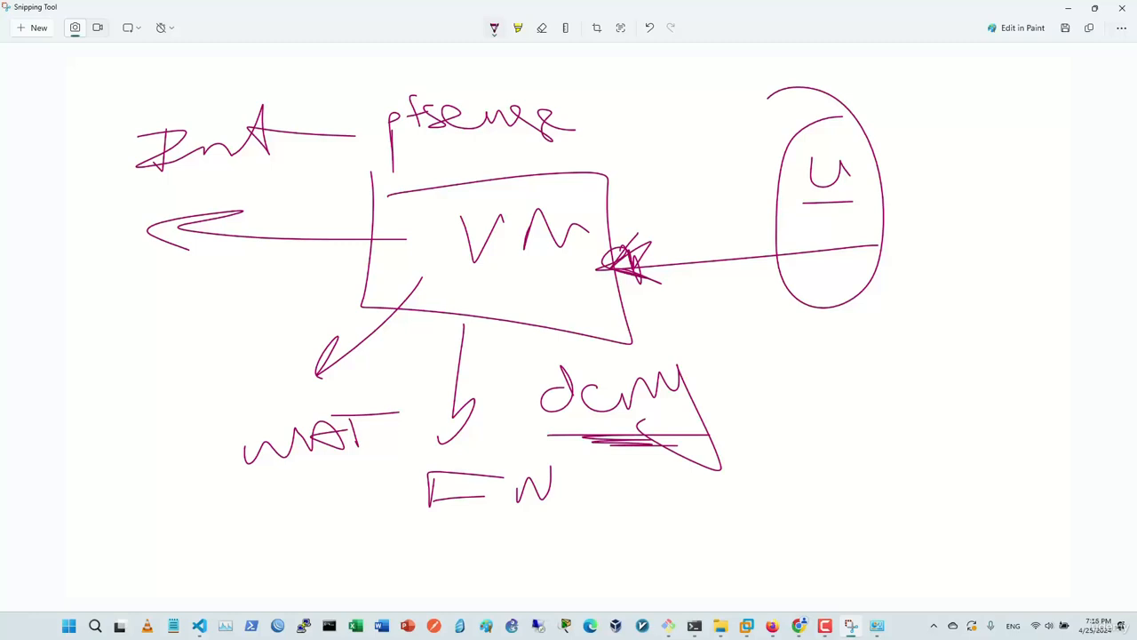
# Ping 1.1.1.1 from the Ubuntu terminal to confirm it is now unreachable.
pyautogui.hotkey('alt', 'Tab')
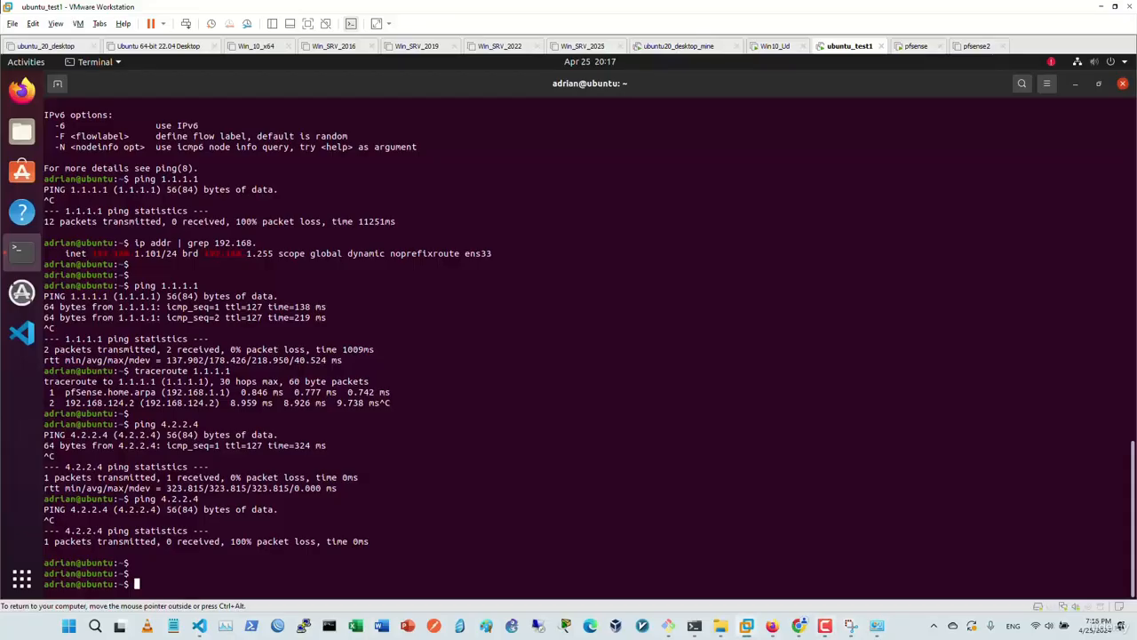
pyautogui.press('Return')
pyautogui.write('ping 1.1.1.')
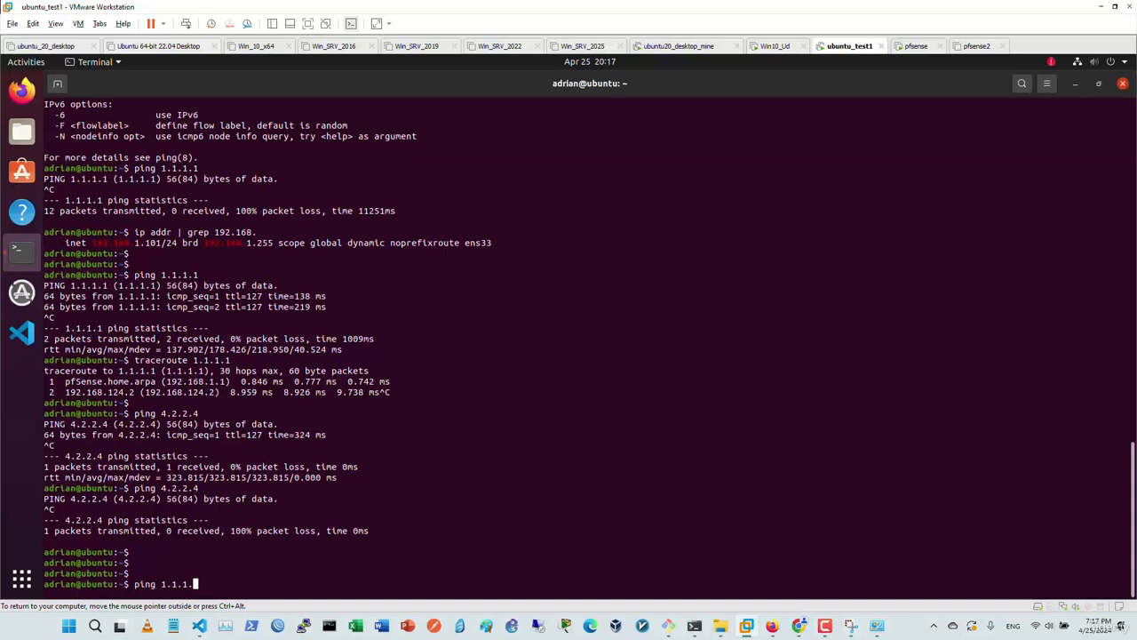
pyautogui.write('1')
pyautogui.press('Return')
pyautogui.hotkey('ctrl', 'c')
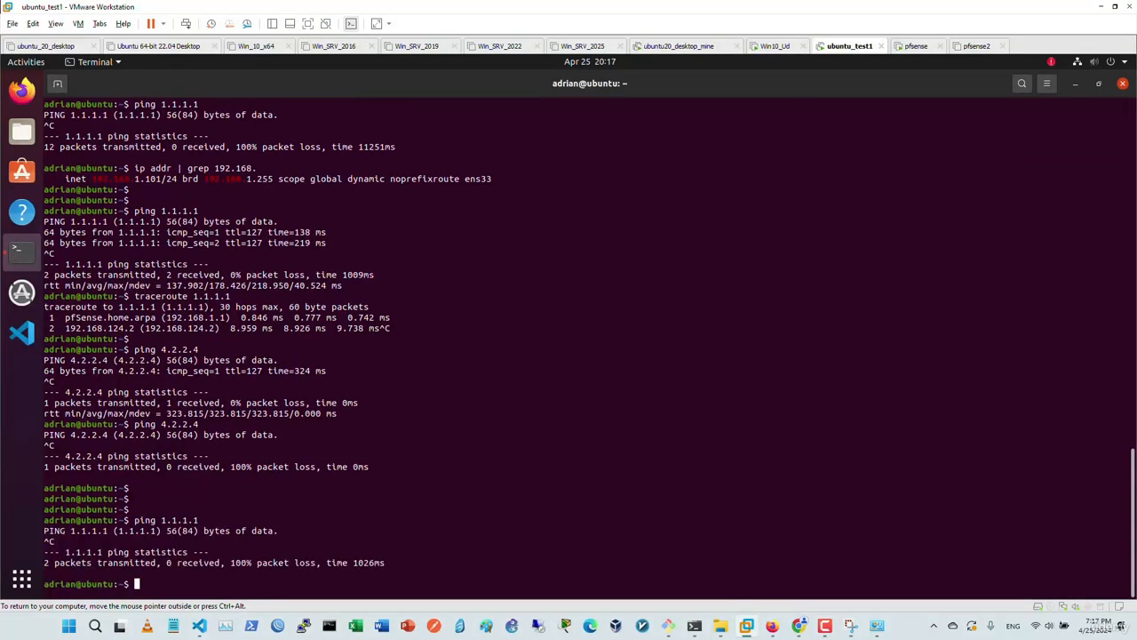
# Run traceroute 1.1.1.1, then ping the 192.168.1.1 gateway.
pyautogui.write('traceroute 1.1.1.1')
pyautogui.press('Return')
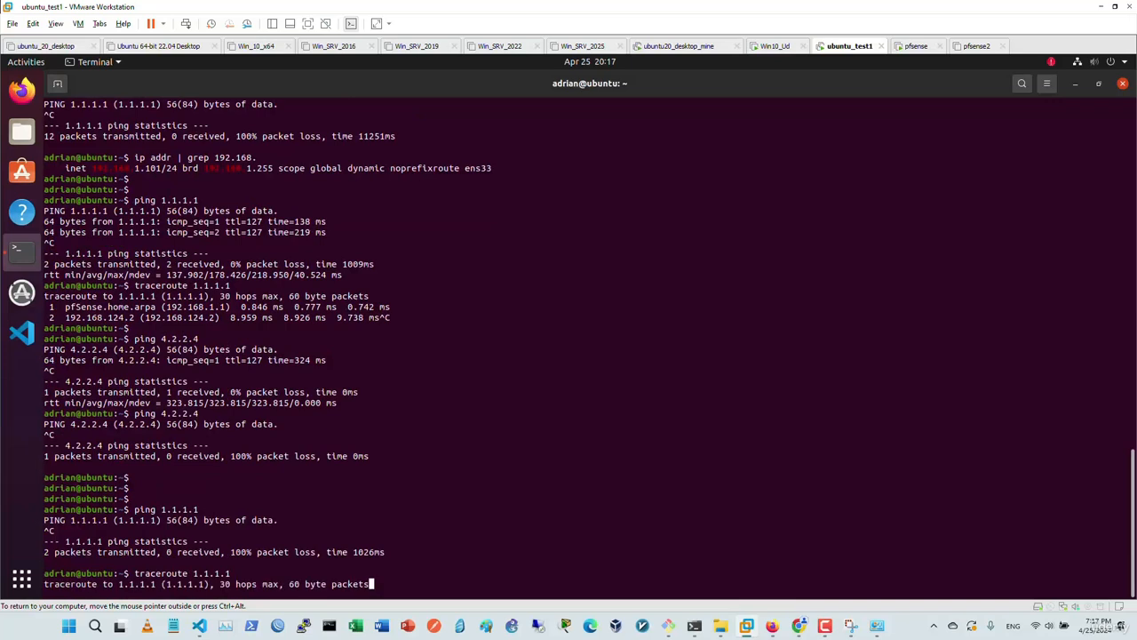
pyautogui.hotkey('ctrl', 'c')
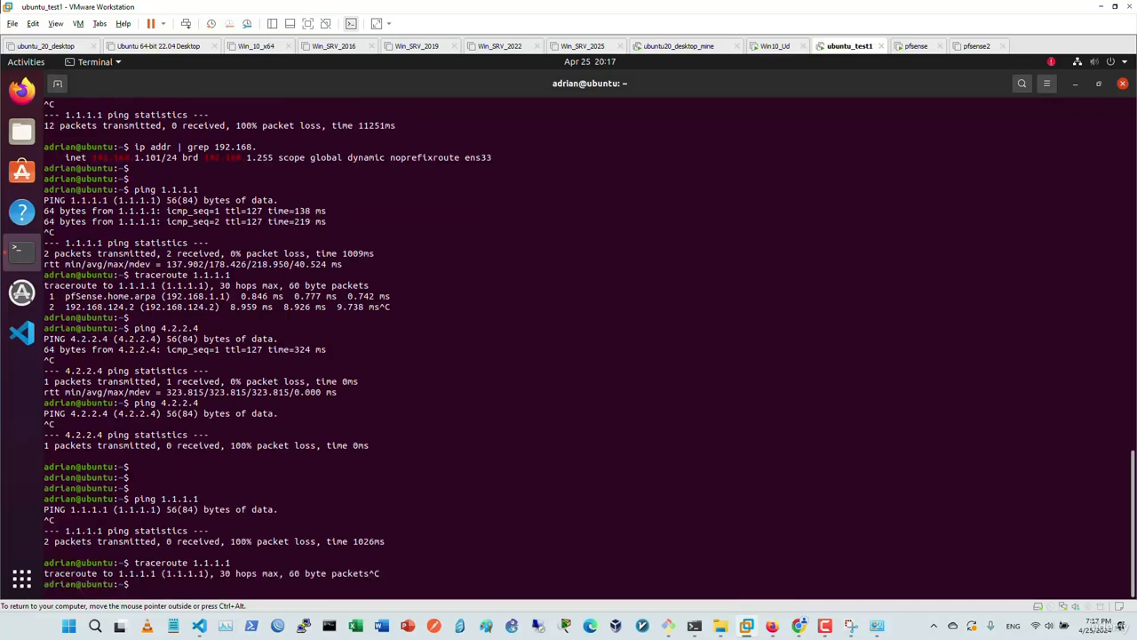
pyautogui.write('ping 192.168.1.1')
pyautogui.press('Return')
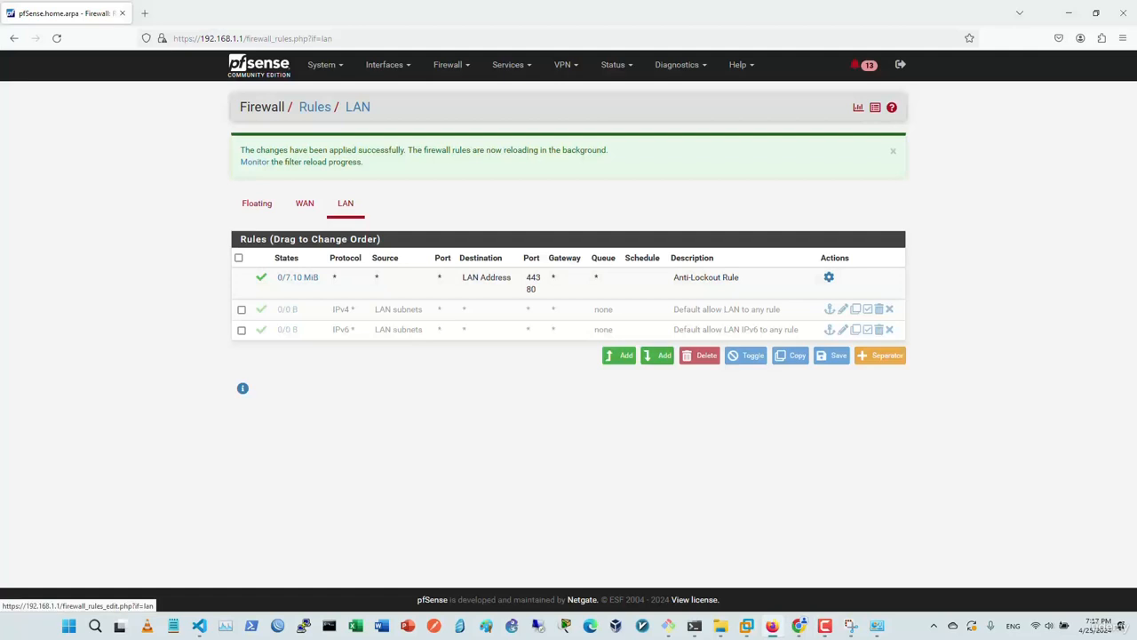
# Add a new LAN rule with action Pass, interface LAN, IPv4, and protocol Any.
pyautogui.click(659, 355)
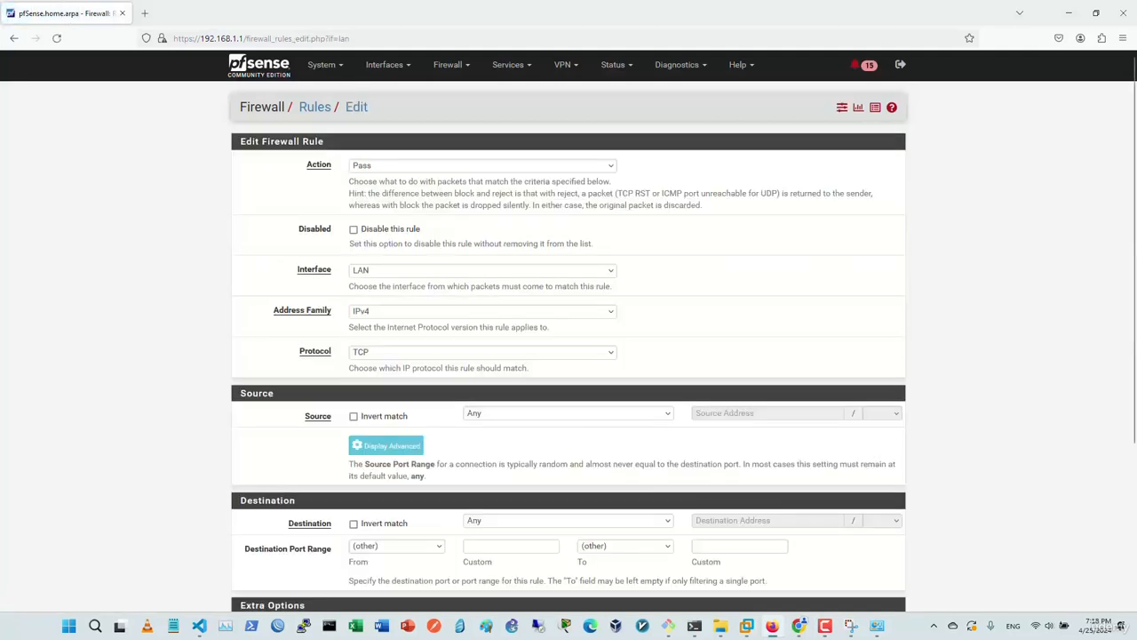
pyautogui.click(482, 167)
pyautogui.click(482, 183)
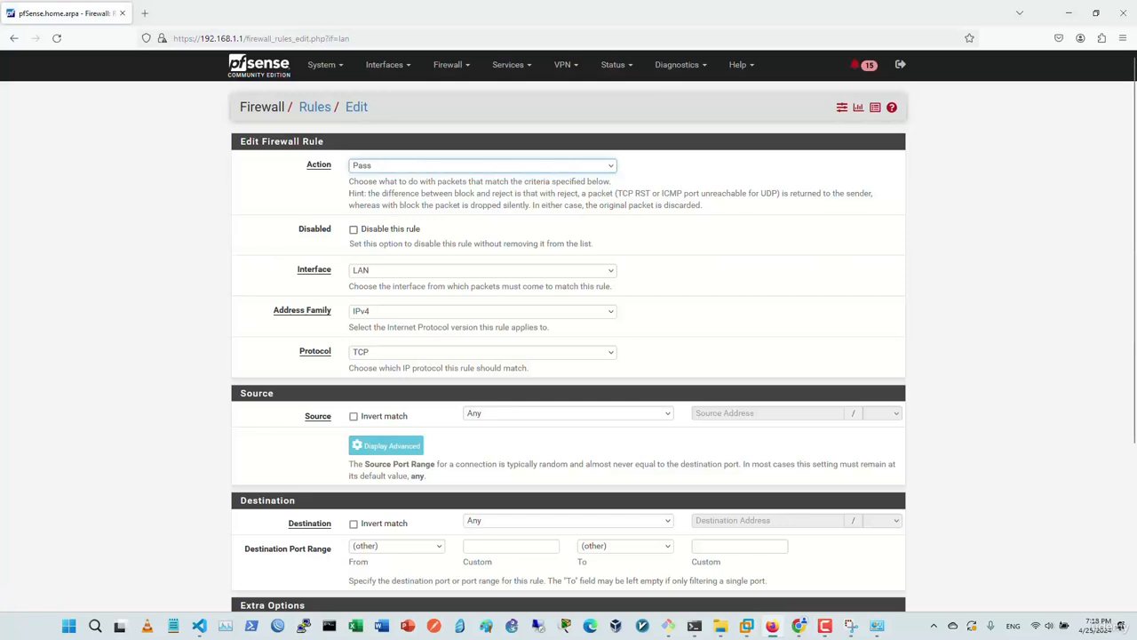
pyautogui.click(483, 270)
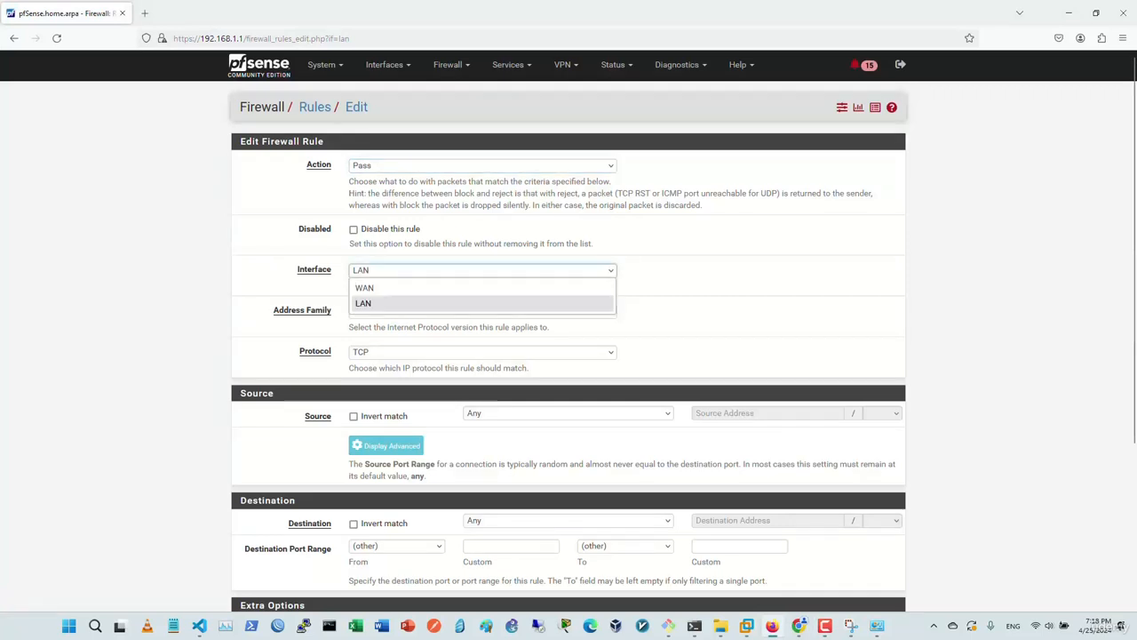
pyautogui.click(482, 303)
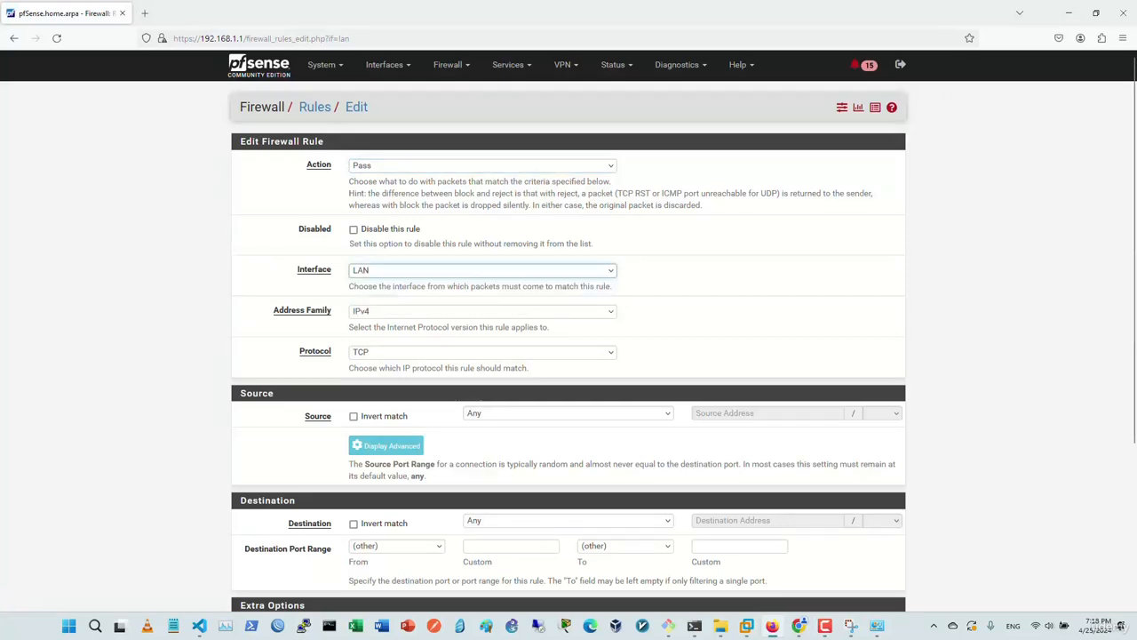
pyautogui.click(482, 311)
pyautogui.click(482, 326)
pyautogui.scroll(-1, 483, 326)
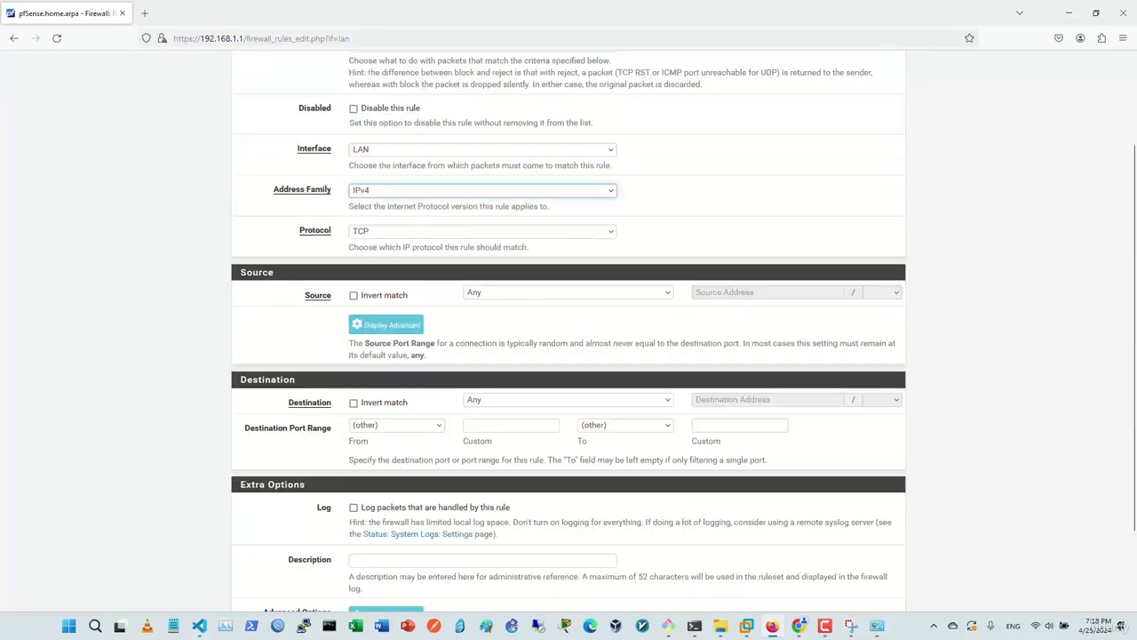
pyautogui.click(483, 231)
pyautogui.click(483, 246)
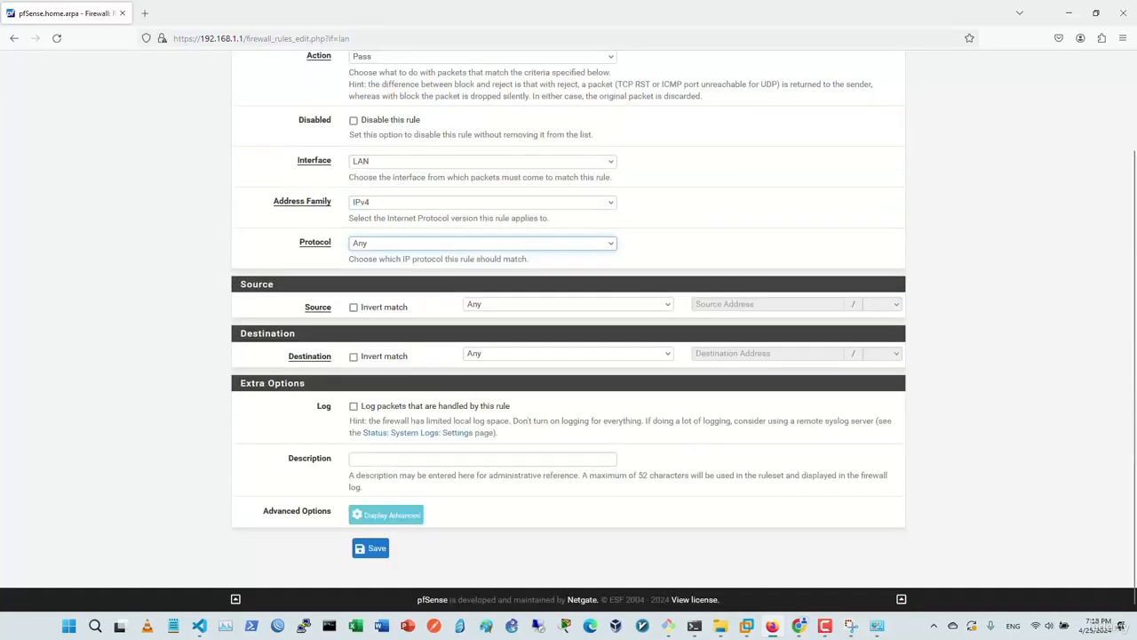
# Set the source to Address or Alias 192.168.1.101, keep destination Any, then save and apply.
pyautogui.click(516, 304)
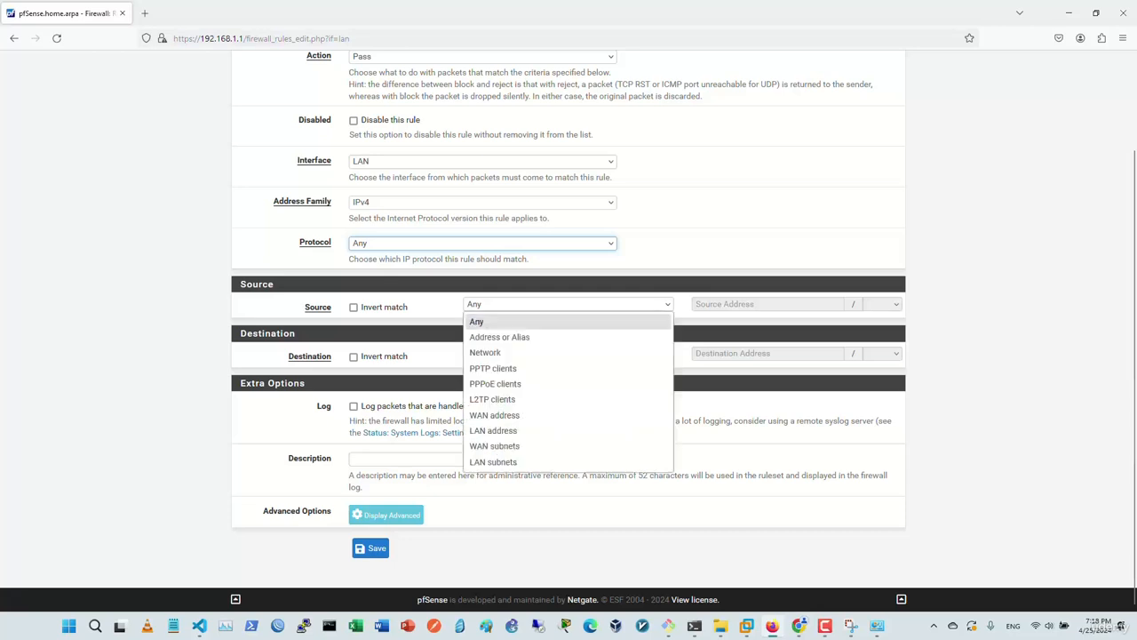
pyautogui.click(485, 352)
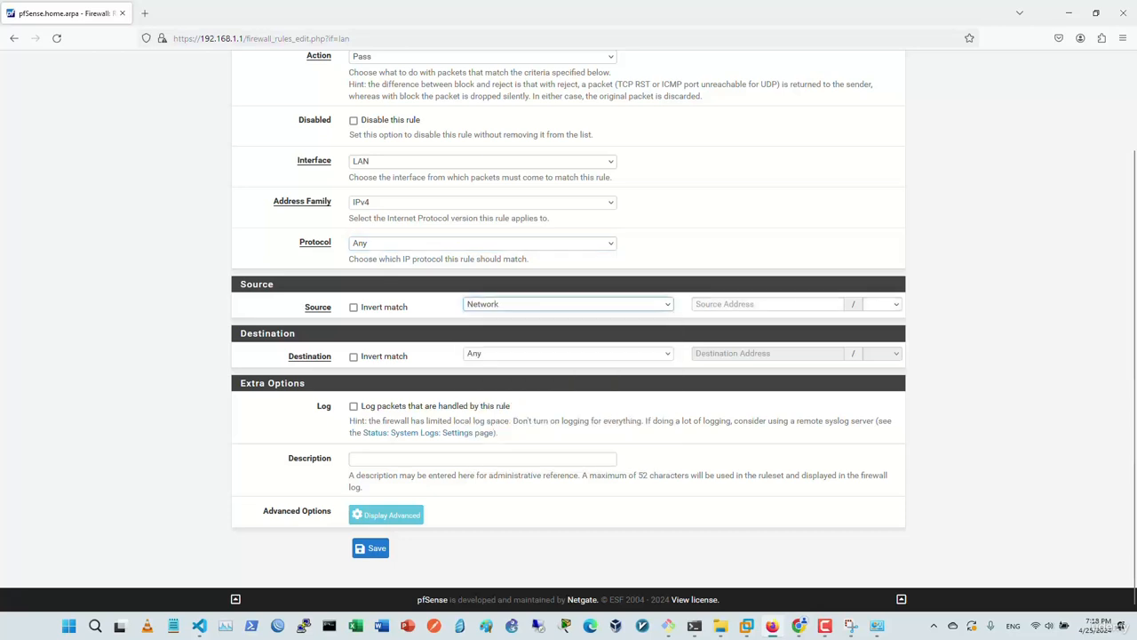
pyautogui.click(516, 304)
pyautogui.click(499, 336)
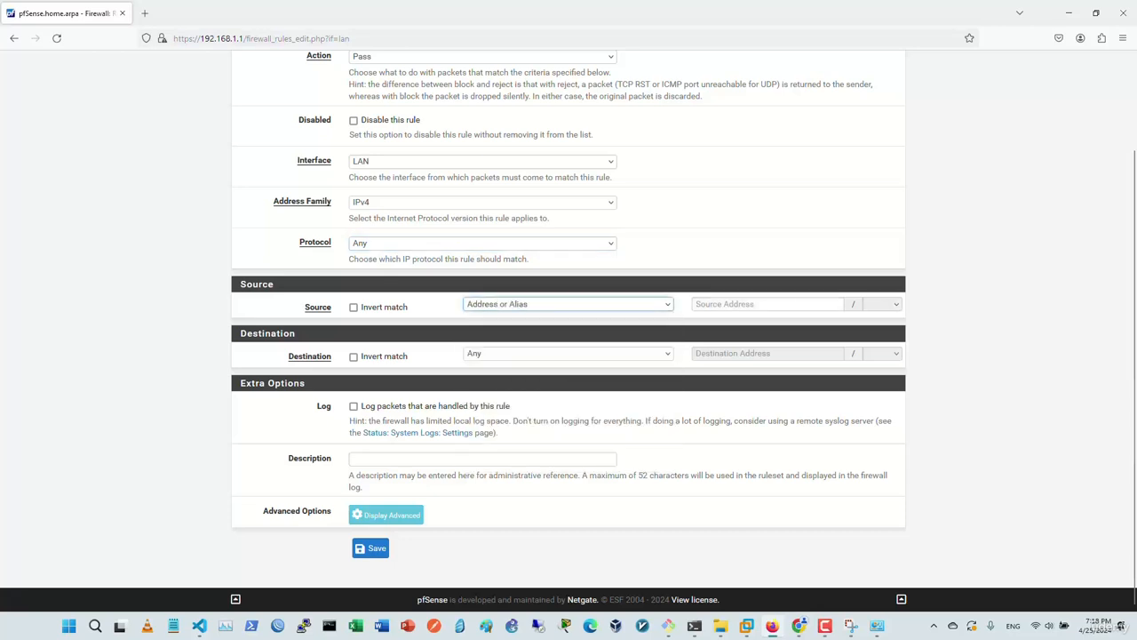
pyautogui.click(515, 304)
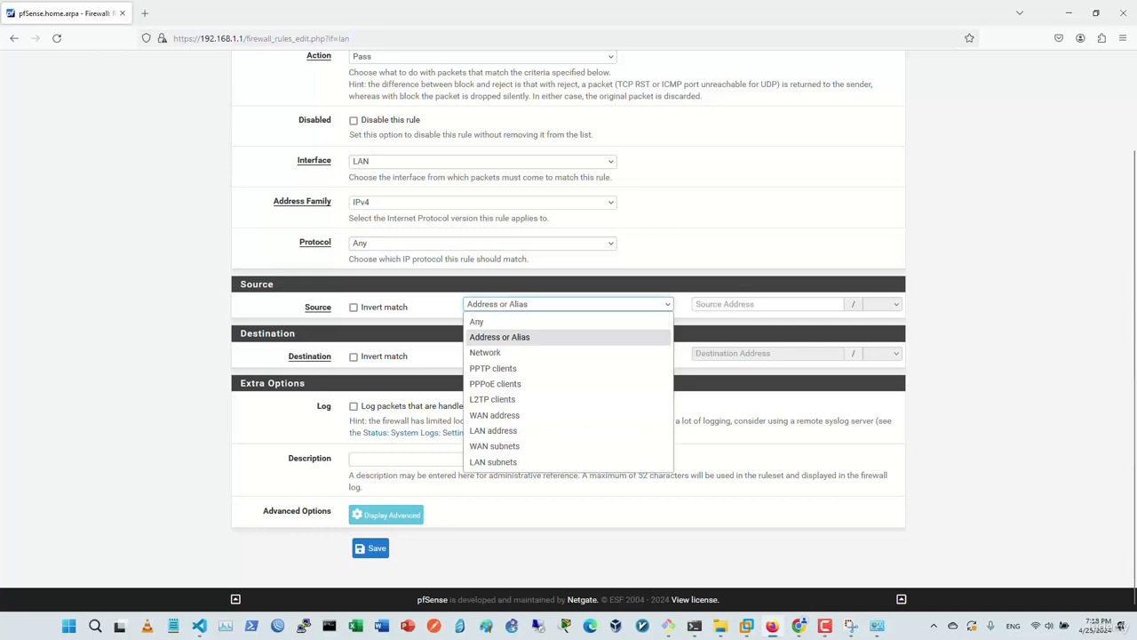
pyautogui.click(500, 336)
pyautogui.click(768, 304)
pyautogui.write('1')
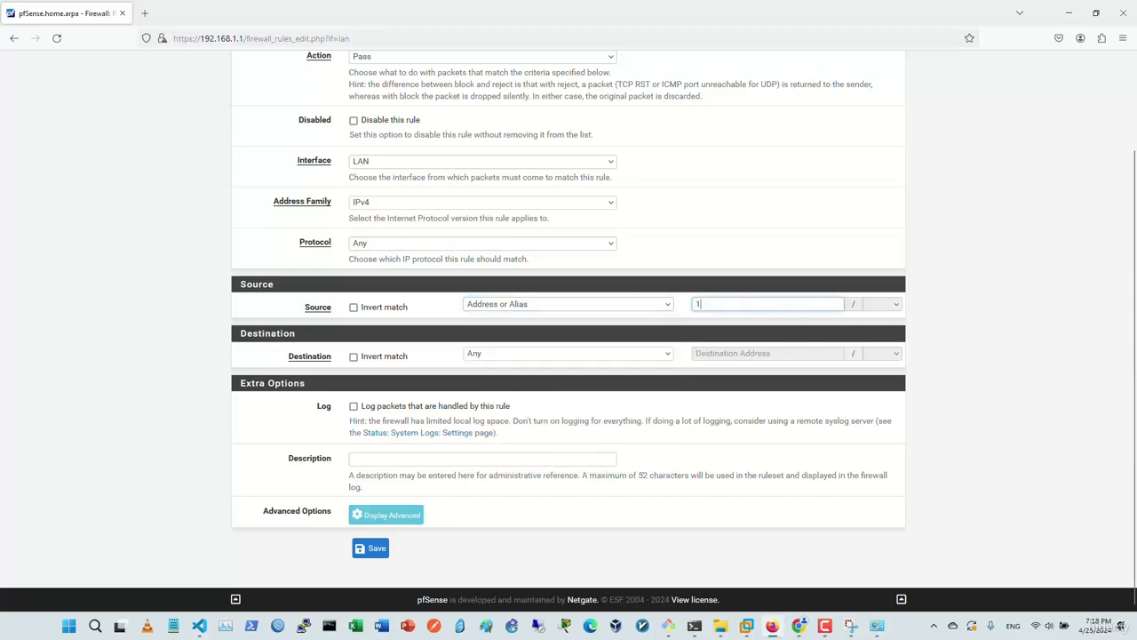
pyautogui.write('92.168.1.101')
pyautogui.click(569, 354)
pyautogui.click(569, 354)
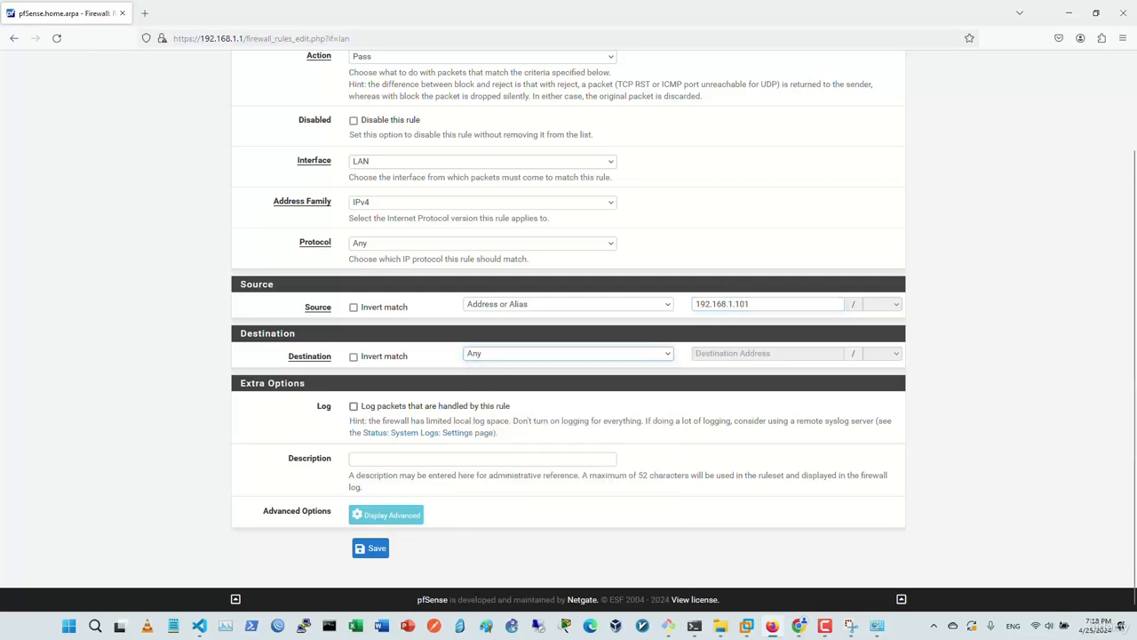
pyautogui.click(371, 549)
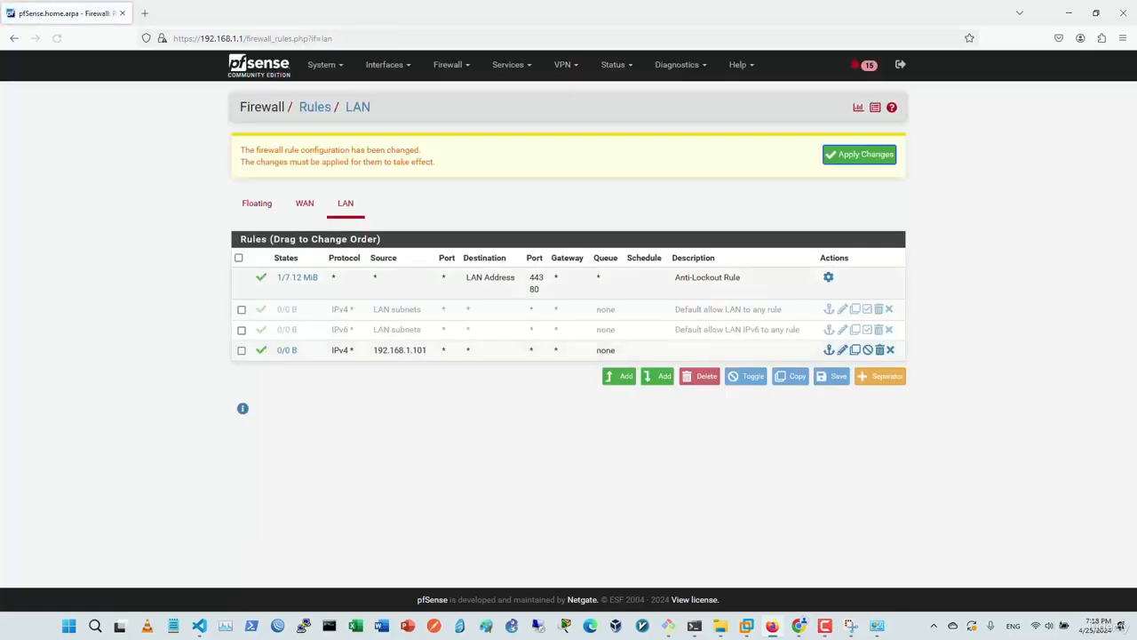
pyautogui.click(861, 154)
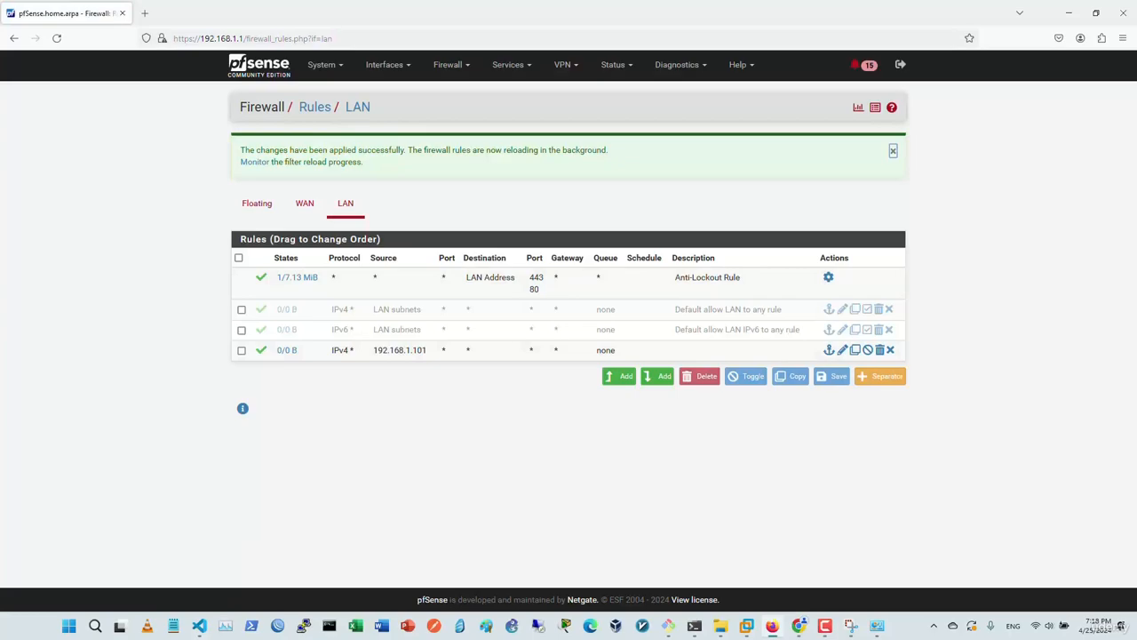
# Stop the old ping and rerun ping 192.168.1.1 to confirm gateway replies.
pyautogui.hotkey('alt', 'Tab')
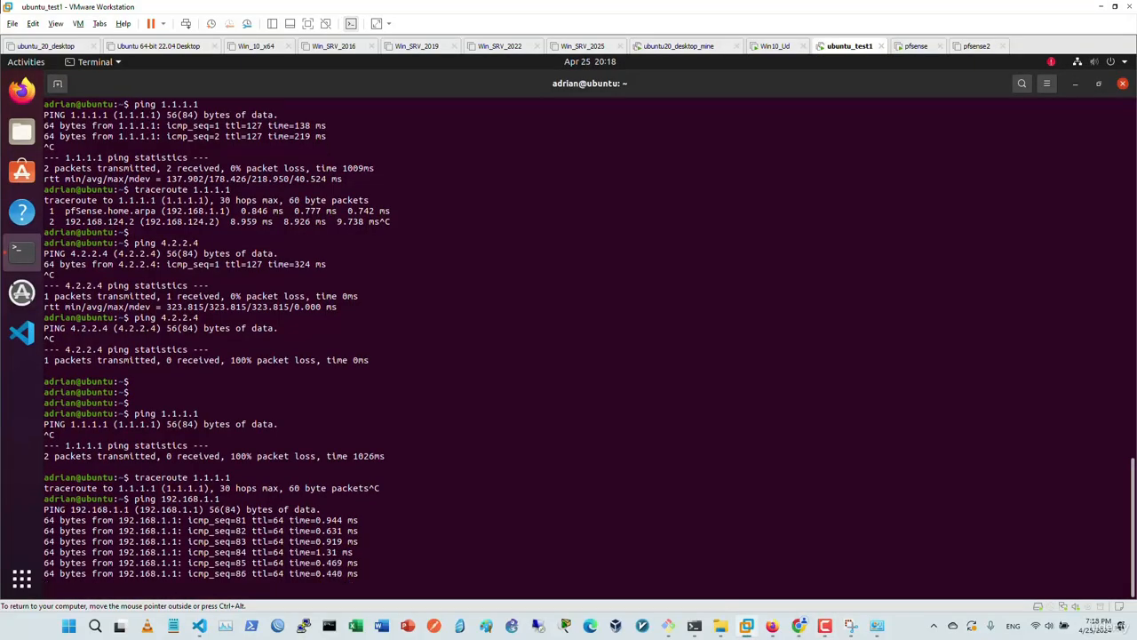
pyautogui.hotkey('ctrl', 'c')
pyautogui.press('Up')
pyautogui.press('Return')
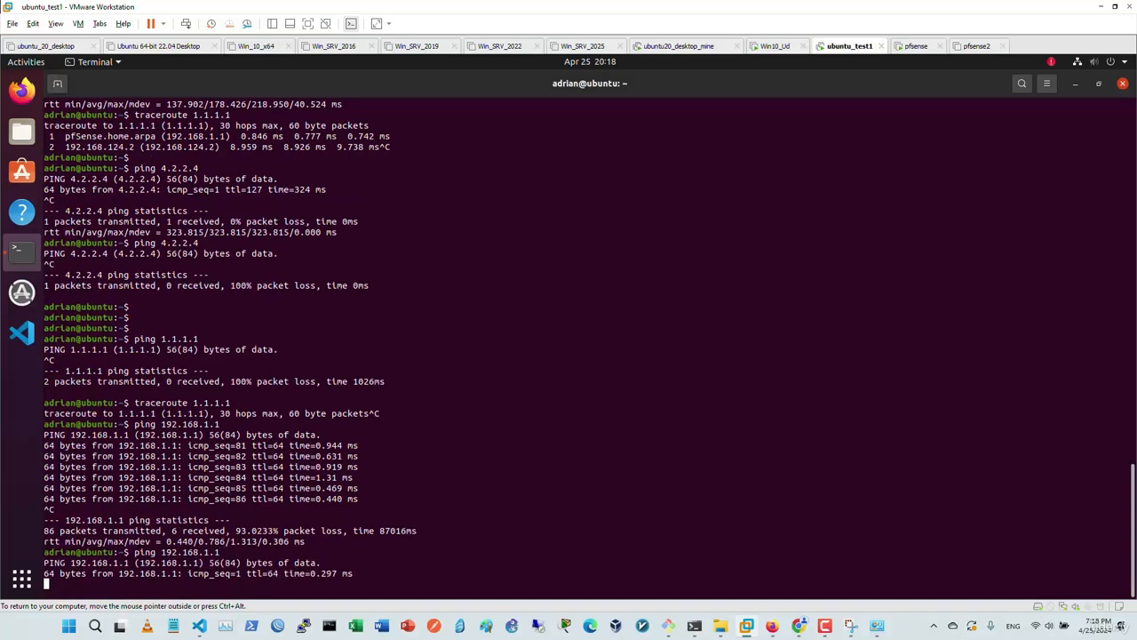
pyautogui.hotkey('ctrl', 'c')
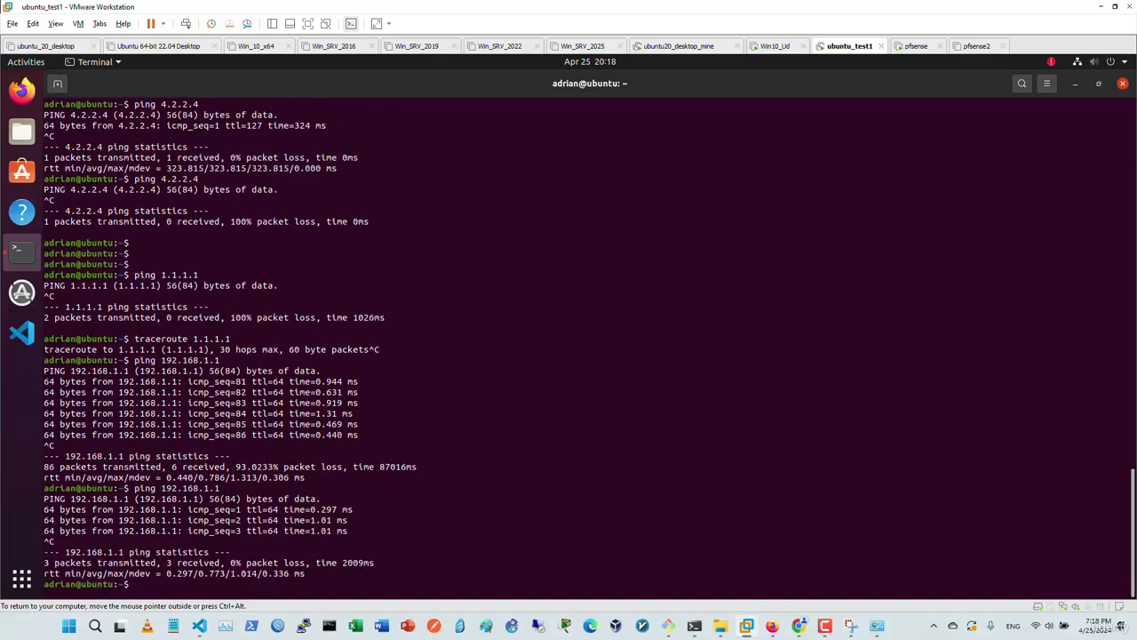
# Ping 4.2.2.4 to confirm internet replies with 0% loss.
pyautogui.write('ping 4.2.2.4')
pyautogui.press('Return')
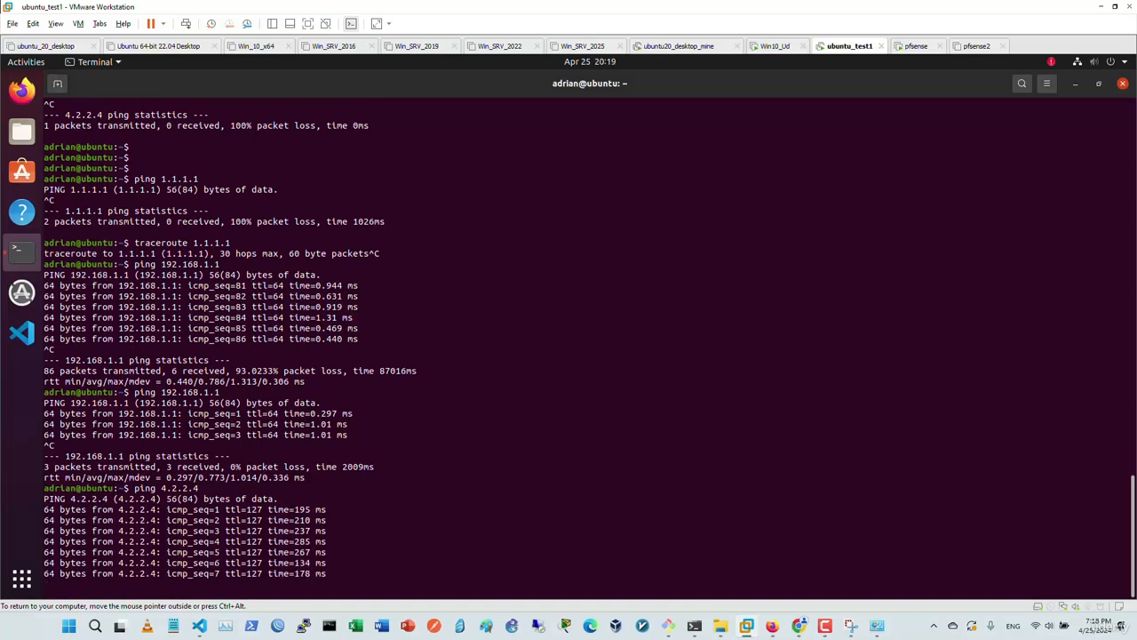
pyautogui.hotkey('ctrl', 'c')
pyautogui.press('Return')
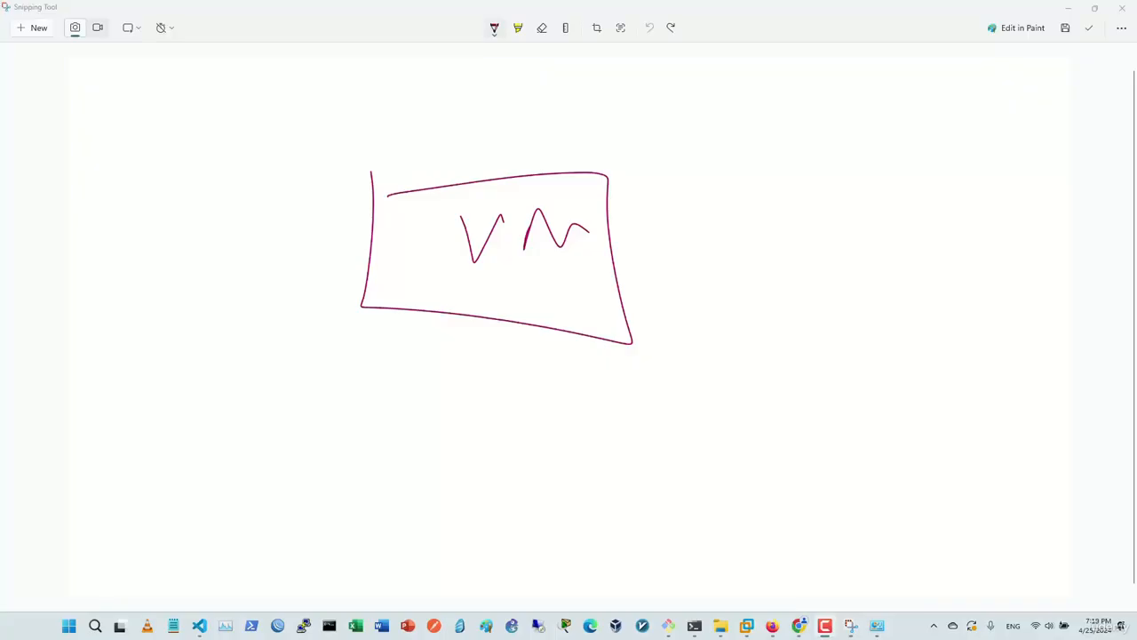
# Connect the VM box to a labelled network cloud with S1 and C1 branches, tracing a path back.
pyautogui.moveTo(621, 246); pyautogui.dragTo(770, 234)
pyautogui.moveTo(798, 172)
pyautogui.mouseDown()
pyautogui.moveTo(766, 233)
pyautogui.moveTo(905, 203)
pyautogui.moveTo(804, 162)
pyautogui.mouseUp()
pyautogui.moveTo(819, 221)
pyautogui.mouseDown()
pyautogui.moveTo(819, 250)
pyautogui.moveTo(849, 240)
pyautogui.mouseUp()
pyautogui.moveTo(844, 245)
pyautogui.mouseDown()
pyautogui.moveTo(857, 218)
pyautogui.moveTo(866, 239)
pyautogui.mouseUp()
pyautogui.moveTo(842, 232); pyautogui.dragTo(900, 223)
pyautogui.moveTo(819, 325); pyautogui.dragTo(784, 409)
pyautogui.moveTo(894, 331); pyautogui.dragTo(911, 365)
pyautogui.moveTo(906, 382)
pyautogui.mouseDown()
pyautogui.moveTo(887, 391)
pyautogui.moveTo(908, 393)
pyautogui.mouseUp()
pyautogui.moveTo(917, 379); pyautogui.dragTo(917, 400)
pyautogui.moveTo(808, 380); pyautogui.dragTo(810, 402)
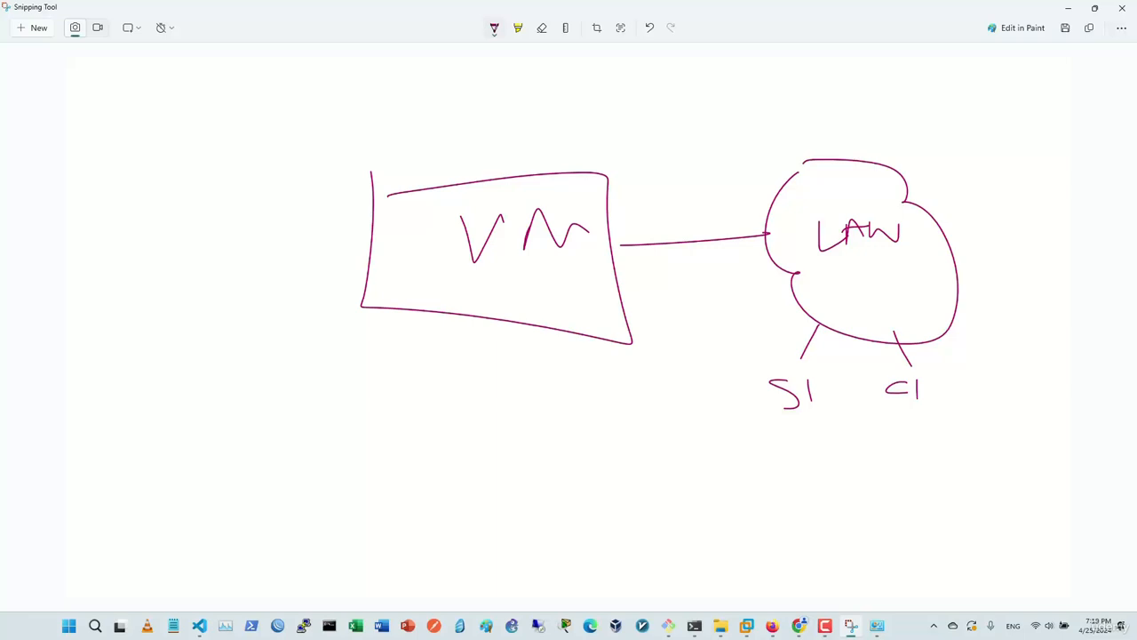
pyautogui.moveTo(893, 334)
pyautogui.mouseDown()
pyautogui.moveTo(882, 297)
pyautogui.moveTo(591, 223)
pyautogui.moveTo(591, 278)
pyautogui.mouseUp()
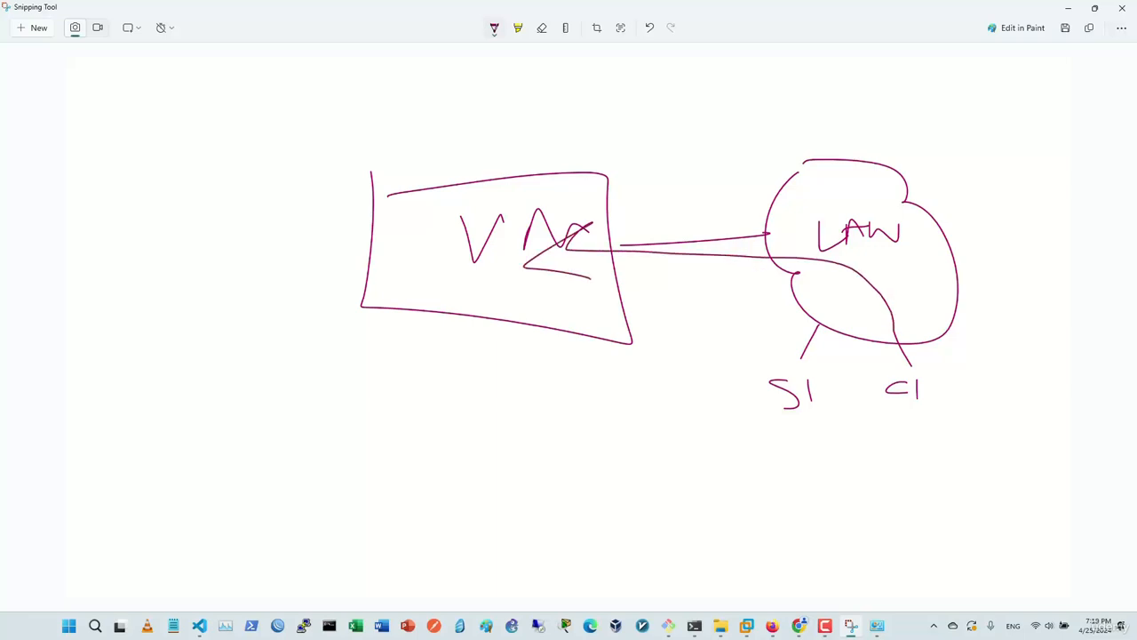
# Write FW below the VM with Allow and Deny entries, circle S1, and mark an X beside it.
pyautogui.moveTo(396, 360)
pyautogui.mouseDown()
pyautogui.moveTo(393, 414)
pyautogui.moveTo(427, 359)
pyautogui.mouseUp()
pyautogui.moveTo(381, 392); pyautogui.dragTo(411, 386)
pyautogui.moveTo(448, 367)
pyautogui.mouseDown()
pyautogui.moveTo(452, 381)
pyautogui.moveTo(487, 367)
pyautogui.moveTo(970, 465)
pyautogui.moveTo(928, 433)
pyautogui.mouseUp()
pyautogui.moveTo(343, 446); pyautogui.dragTo(397, 448)
pyautogui.moveTo(414, 435)
pyautogui.mouseDown()
pyautogui.moveTo(411, 459)
pyautogui.moveTo(427, 458)
pyautogui.mouseUp()
pyautogui.moveTo(439, 448)
pyautogui.mouseDown()
pyautogui.moveTo(521, 445)
pyautogui.moveTo(540, 428)
pyautogui.mouseUp()
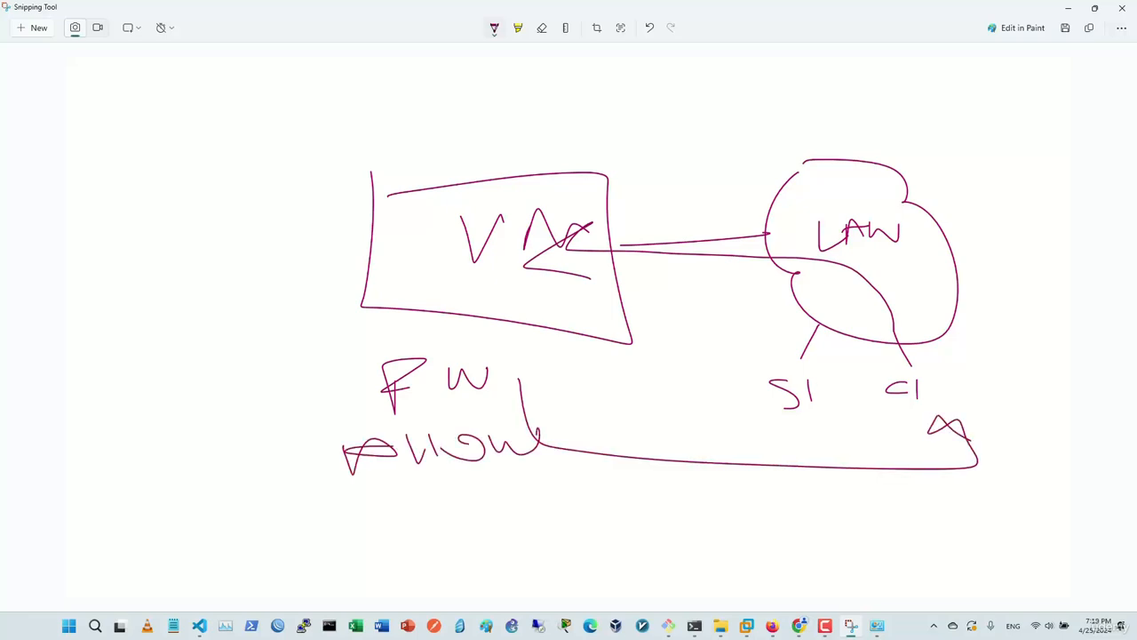
pyautogui.moveTo(782, 353)
pyautogui.mouseDown()
pyautogui.moveTo(778, 423)
pyautogui.moveTo(751, 362)
pyautogui.mouseUp()
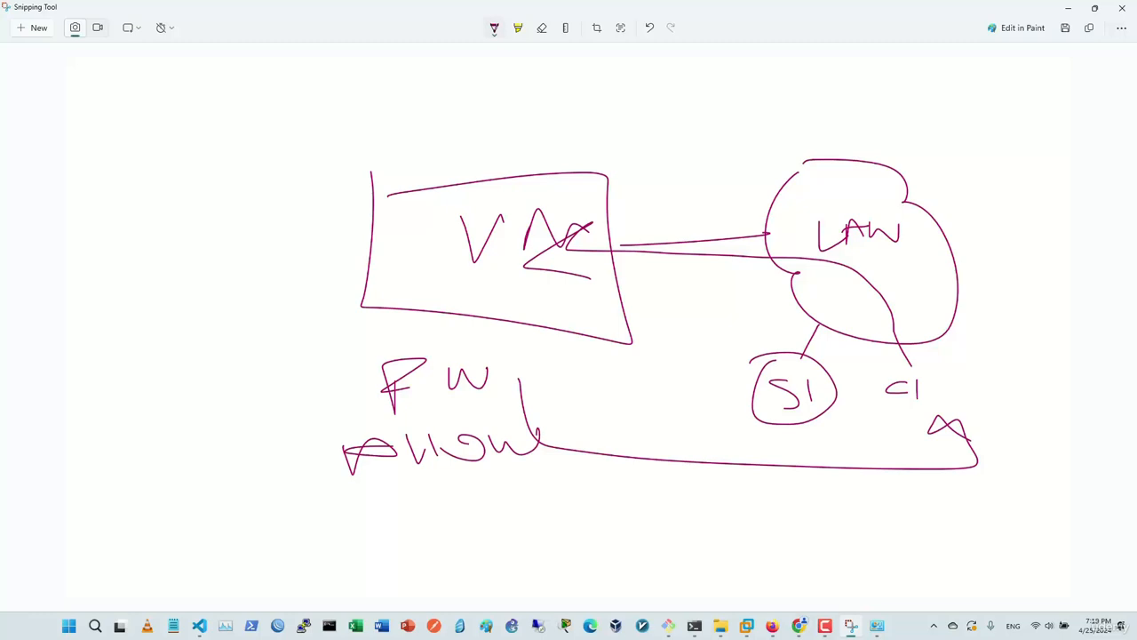
pyautogui.moveTo(300, 304)
pyautogui.mouseDown()
pyautogui.moveTo(776, 304)
pyautogui.moveTo(766, 335)
pyautogui.moveTo(269, 312)
pyautogui.moveTo(308, 328)
pyautogui.mouseUp()
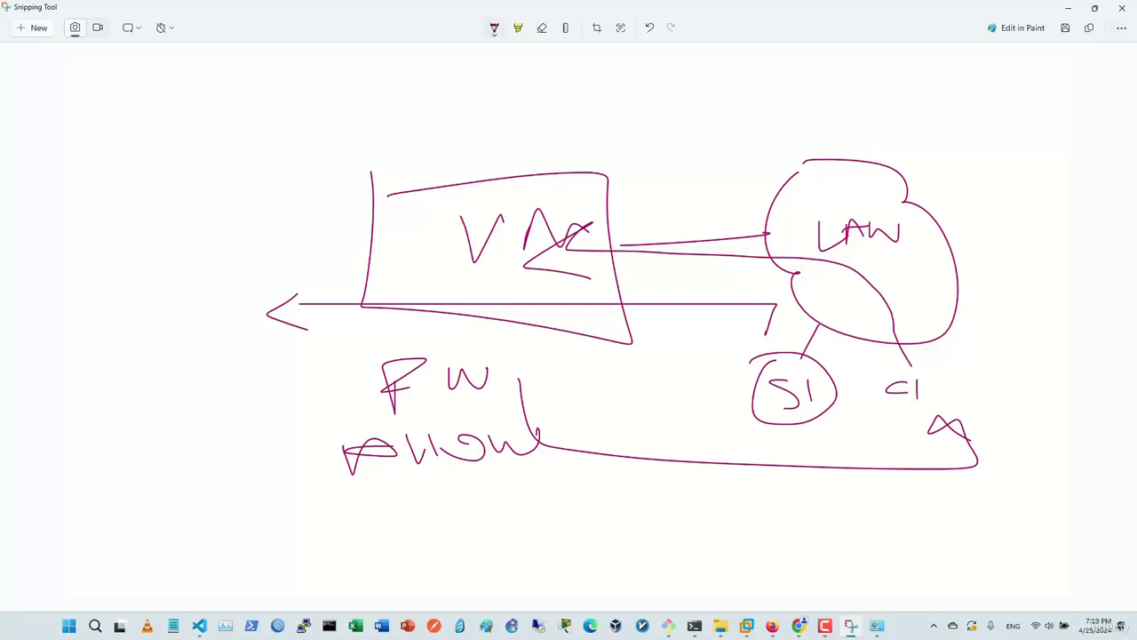
pyautogui.moveTo(424, 525); pyautogui.dragTo(426, 551)
pyautogui.moveTo(423, 526)
pyautogui.mouseDown()
pyautogui.moveTo(442, 546)
pyautogui.moveTo(561, 528)
pyautogui.moveTo(542, 551)
pyautogui.mouseUp()
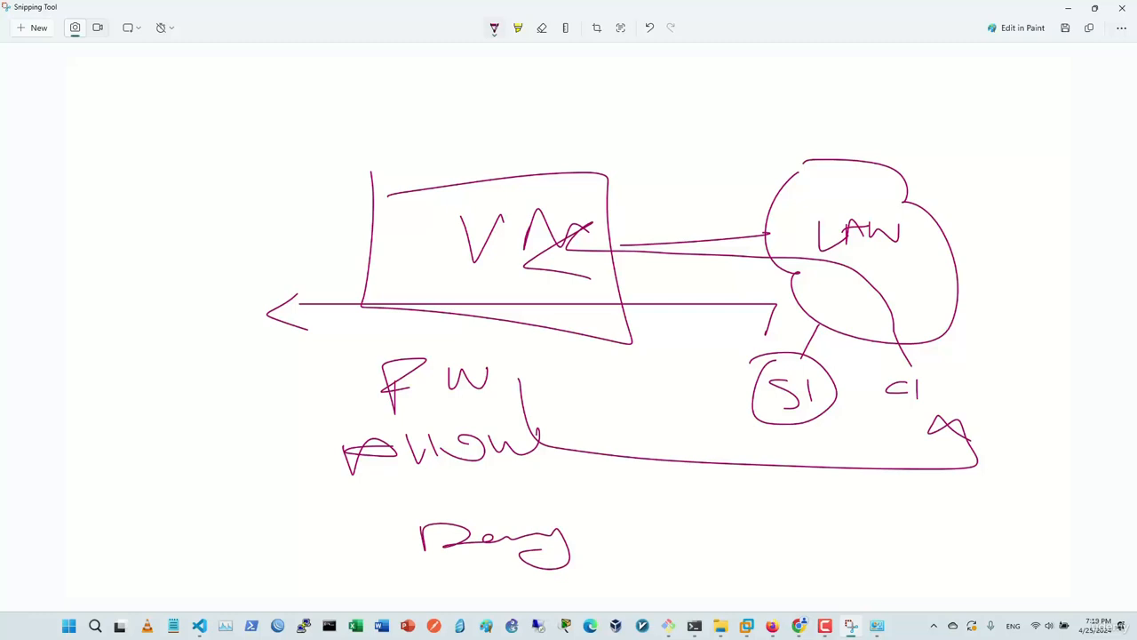
pyautogui.moveTo(359, 510); pyautogui.dragTo(727, 492)
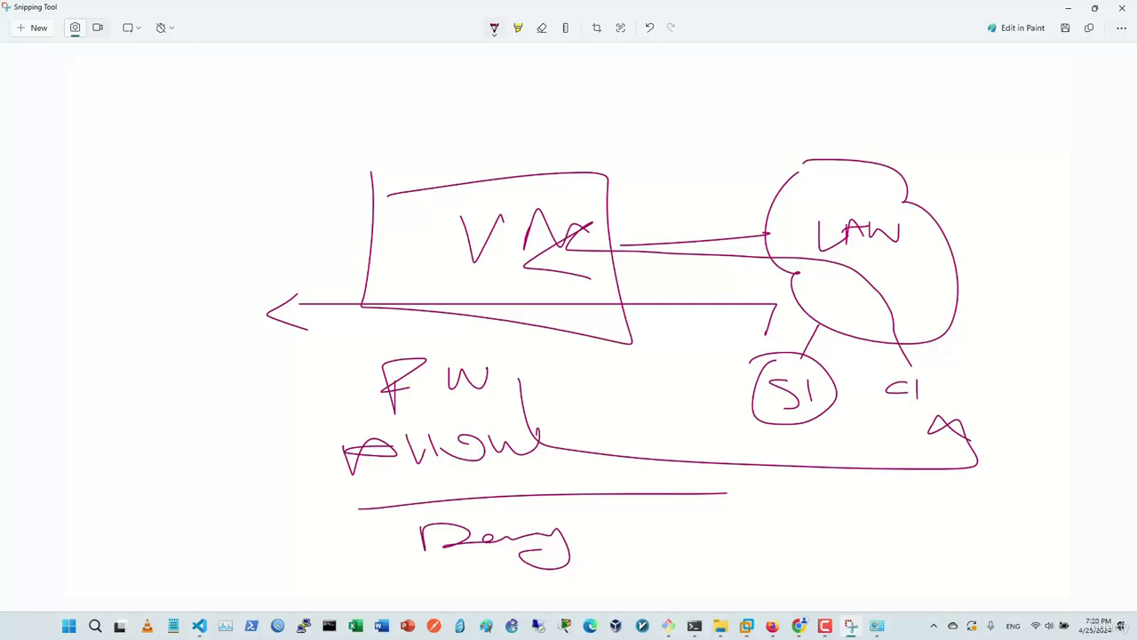
pyautogui.moveTo(701, 368); pyautogui.dragTo(731, 400)
pyautogui.moveTo(728, 374); pyautogui.dragTo(694, 414)
# Undo the extra strokes and redraw C1 with traffic arrows looping between S, C1 and the VM box.
pyautogui.hotkey('ctrl', 'z')
pyautogui.hotkey('ctrl', 'z')
pyautogui.hotkey('ctrl', 'z')
pyautogui.hotkey('ctrl', 'z')
pyautogui.hotkey('ctrl', 'z')
pyautogui.hotkey('ctrl', 'z')
pyautogui.hotkey('ctrl', 'z')
pyautogui.hotkey('ctrl', 'z')
pyautogui.hotkey('ctrl', 'z')
pyautogui.hotkey('ctrl', 'z')
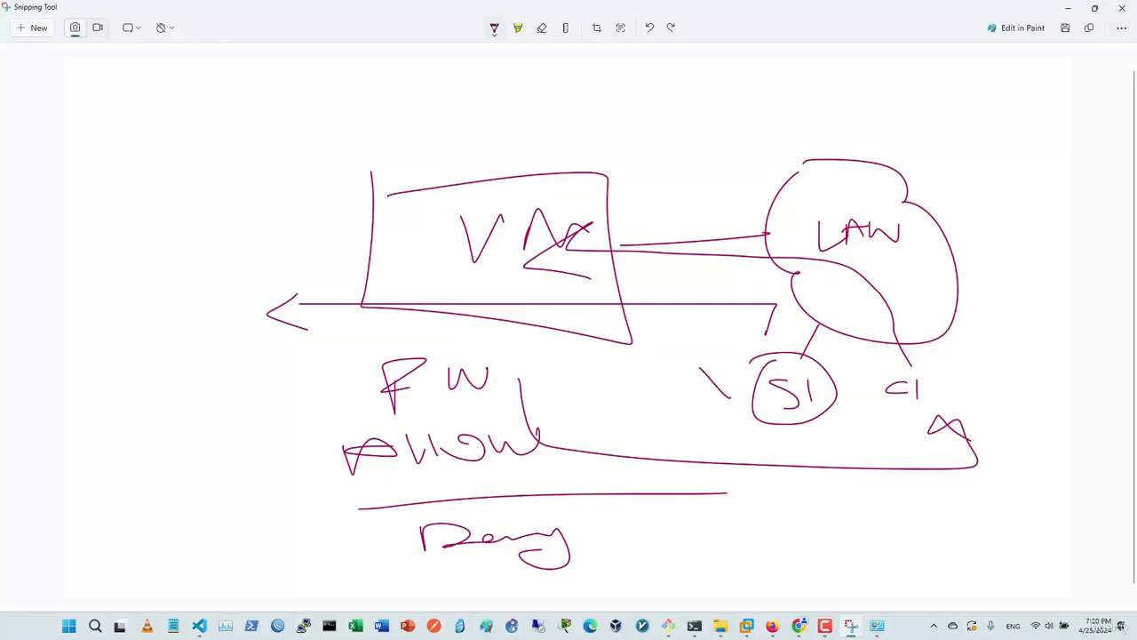
pyautogui.hotkey('ctrl', 'z')
pyautogui.hotkey('ctrl', 'z')
pyautogui.hotkey('ctrl', 'z')
pyautogui.hotkey('ctrl', 'z')
pyautogui.hotkey('ctrl', 'z')
pyautogui.hotkey('ctrl', 'z')
pyautogui.hotkey('ctrl', 'z')
pyautogui.hotkey('ctrl', 'z')
pyautogui.hotkey('ctrl', 'z')
pyautogui.hotkey('ctrl', 'z')
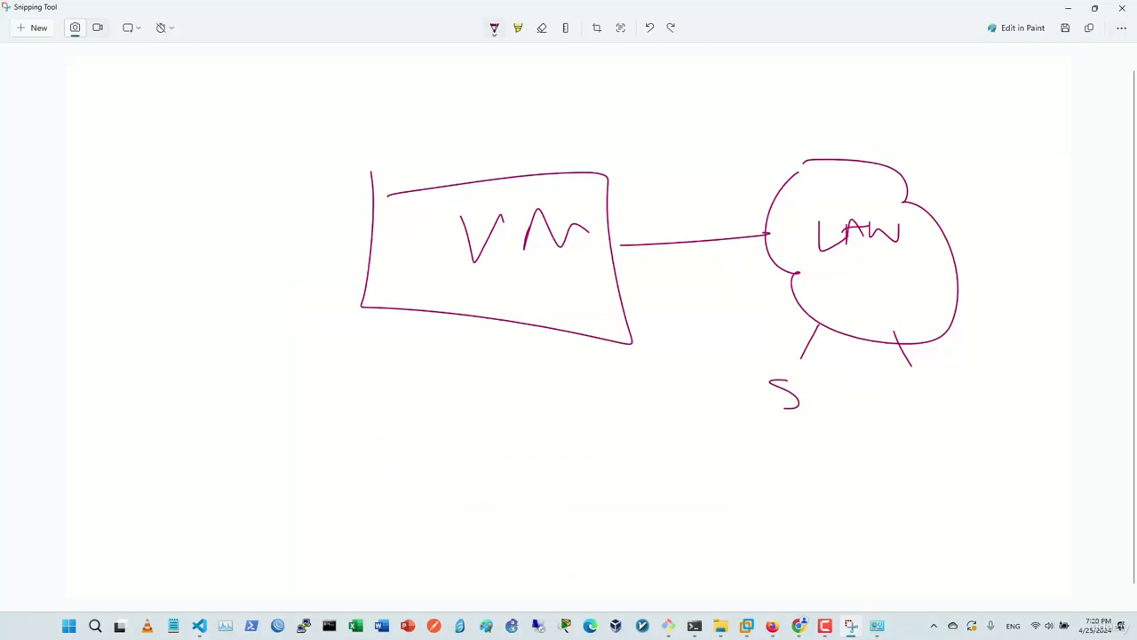
pyautogui.moveTo(908, 391); pyautogui.dragTo(934, 414)
pyautogui.moveTo(894, 342)
pyautogui.mouseDown()
pyautogui.moveTo(815, 332)
pyautogui.moveTo(812, 344)
pyautogui.moveTo(822, 337)
pyautogui.moveTo(797, 315)
pyautogui.mouseUp()
pyautogui.moveTo(905, 372)
pyautogui.mouseDown()
pyautogui.moveTo(915, 357)
pyautogui.moveTo(872, 358)
pyautogui.mouseUp()
pyautogui.moveTo(777, 365)
pyautogui.mouseDown()
pyautogui.moveTo(722, 317)
pyautogui.moveTo(286, 296)
pyautogui.moveTo(313, 314)
pyautogui.mouseUp()
pyautogui.moveTo(253, 354)
pyautogui.mouseDown()
pyautogui.moveTo(356, 356)
pyautogui.moveTo(661, 409)
pyautogui.moveTo(686, 378)
pyautogui.mouseUp()
pyautogui.moveTo(635, 379); pyautogui.dragTo(660, 415)
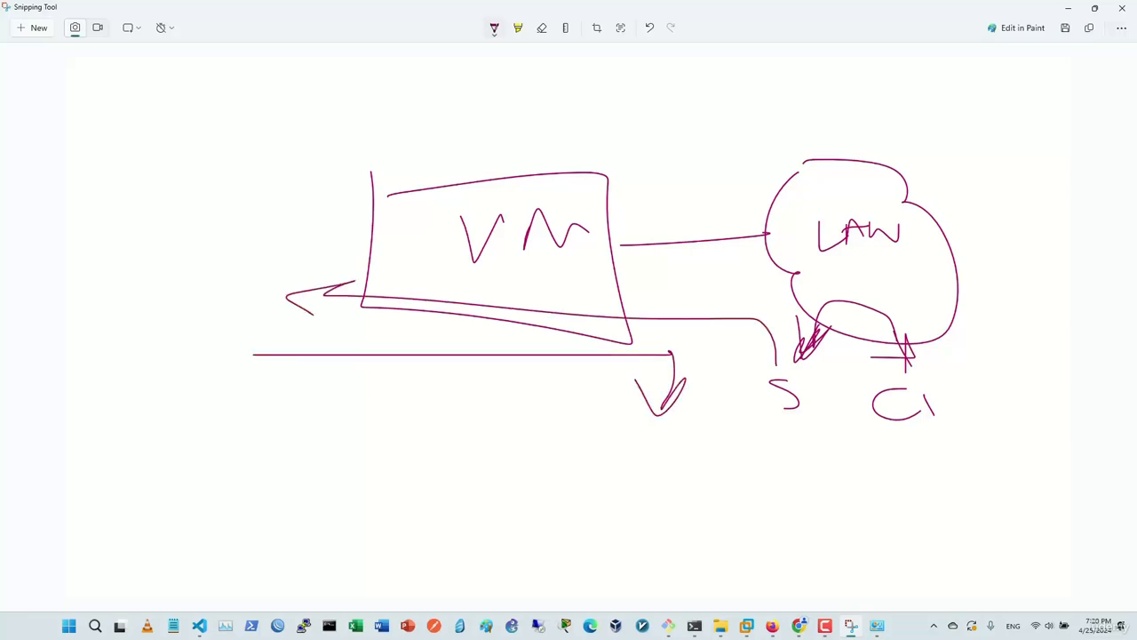
pyautogui.moveTo(933, 332)
pyautogui.mouseDown()
pyautogui.moveTo(925, 268)
pyautogui.moveTo(525, 281)
pyautogui.mouseUp()
pyautogui.moveTo(525, 280); pyautogui.dragTo(584, 296)
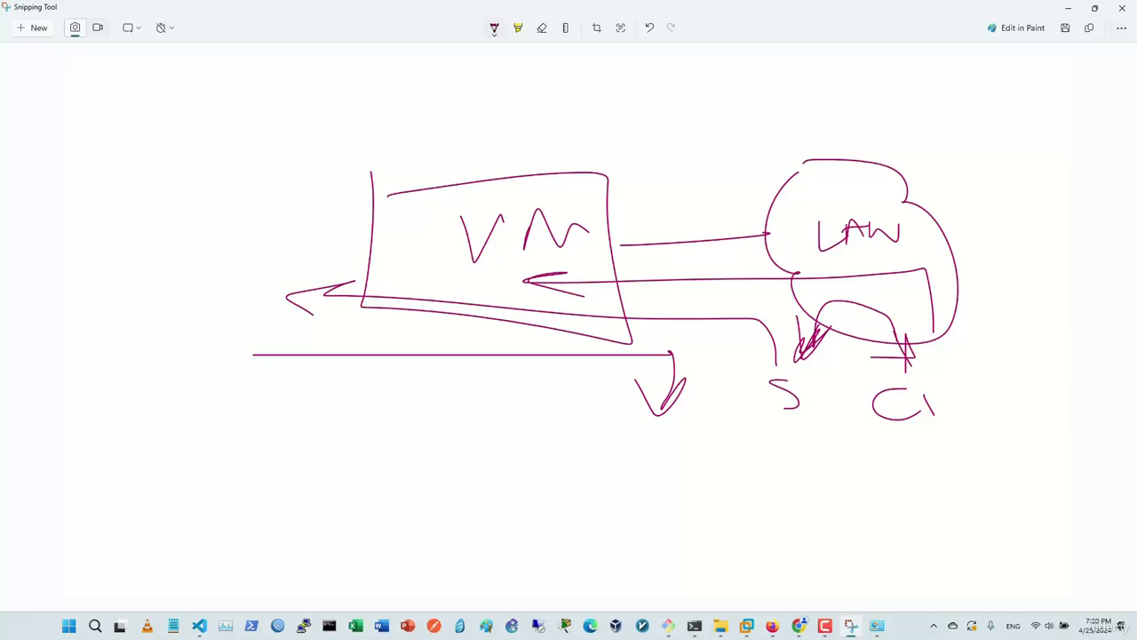
pyautogui.hotkey('alt', 'Tab')
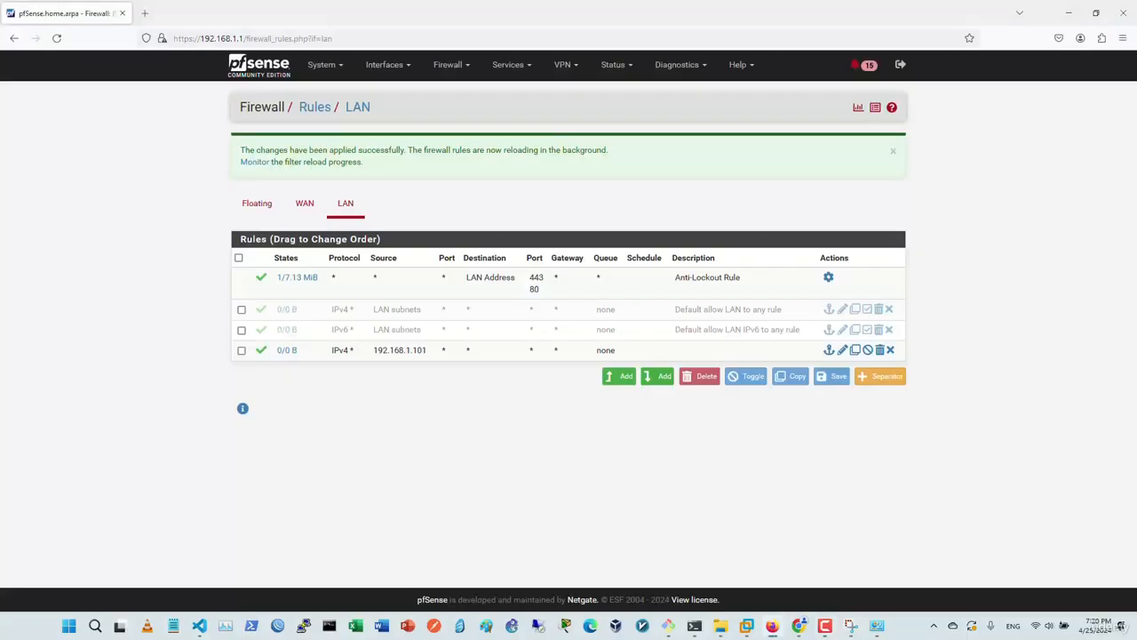
# Reload the LAN firewall rules to see the 192.168.1.101 rule's 1/5 KiB counter.
pyautogui.click(449, 64)
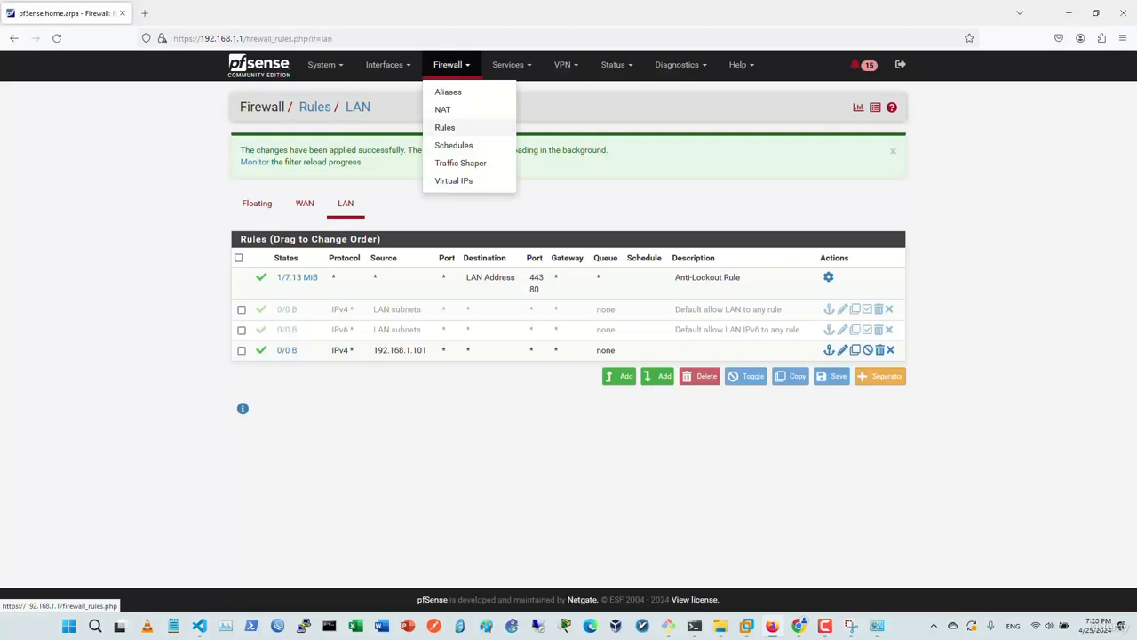
pyautogui.click(444, 127)
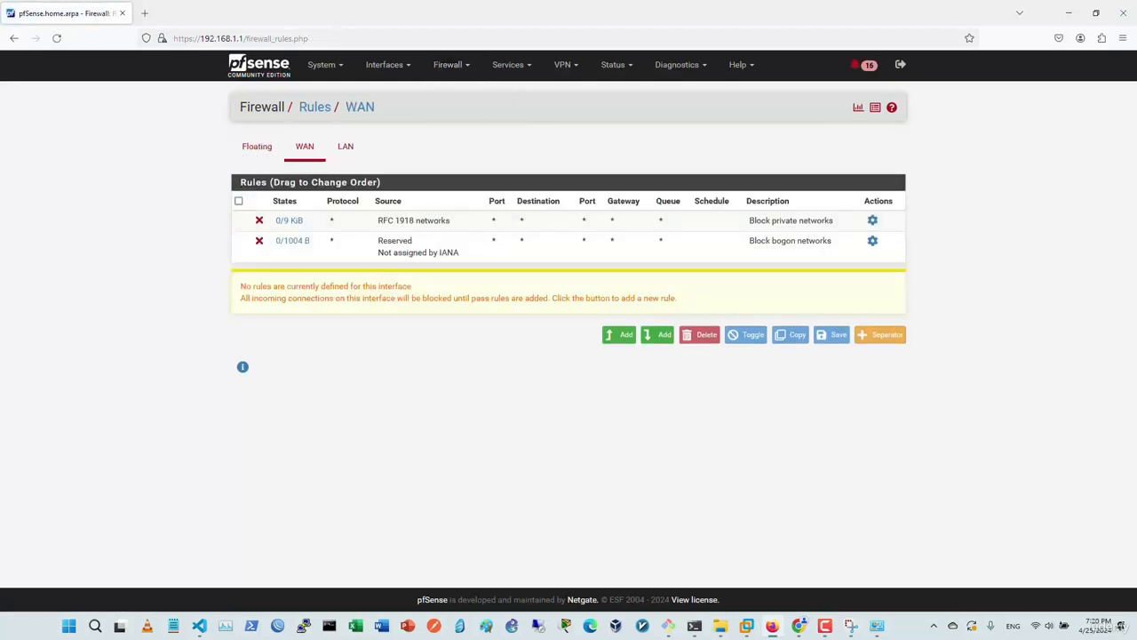
pyautogui.click(345, 146)
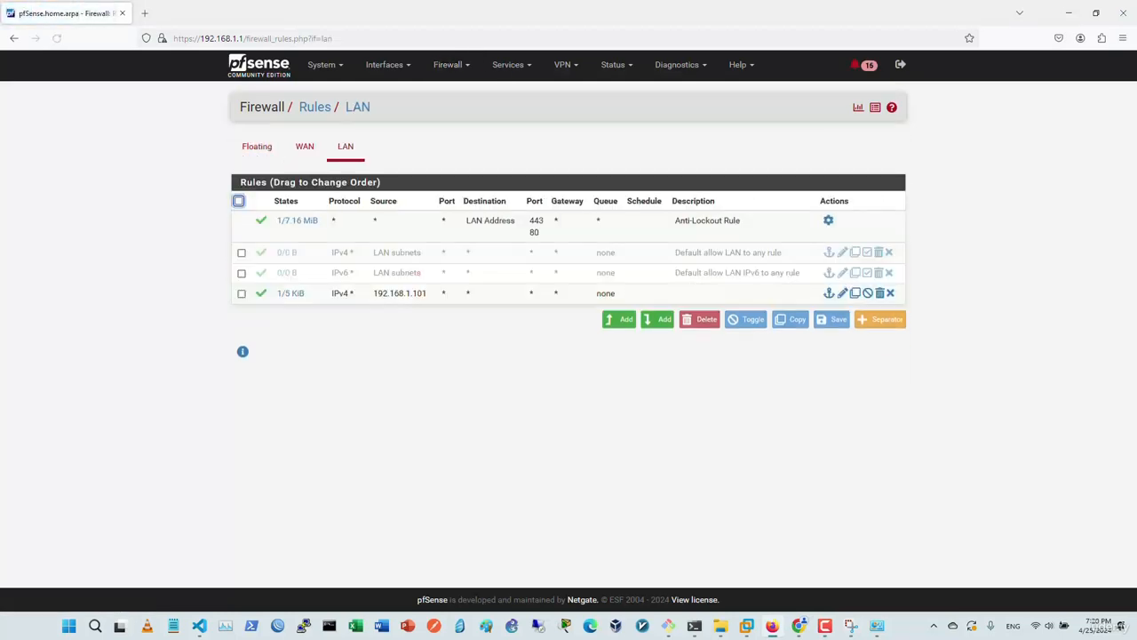